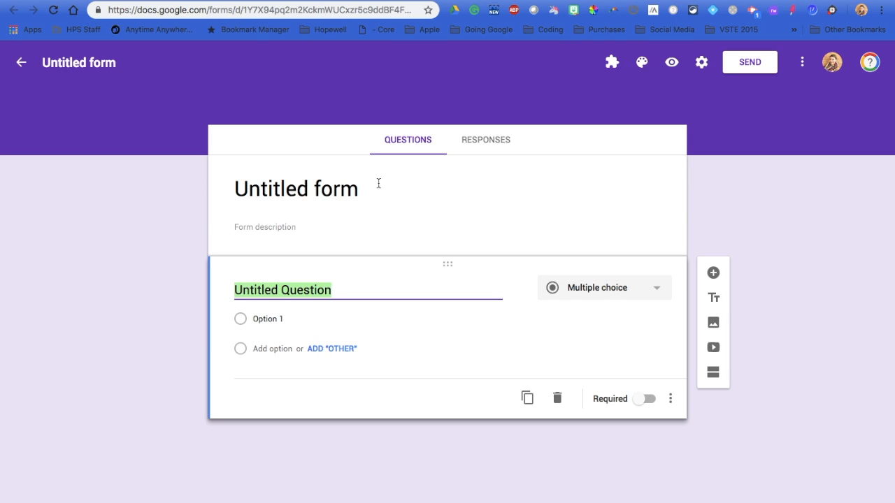
Title the form "Practice Form" and apply the same title as its file name
click(335, 187)
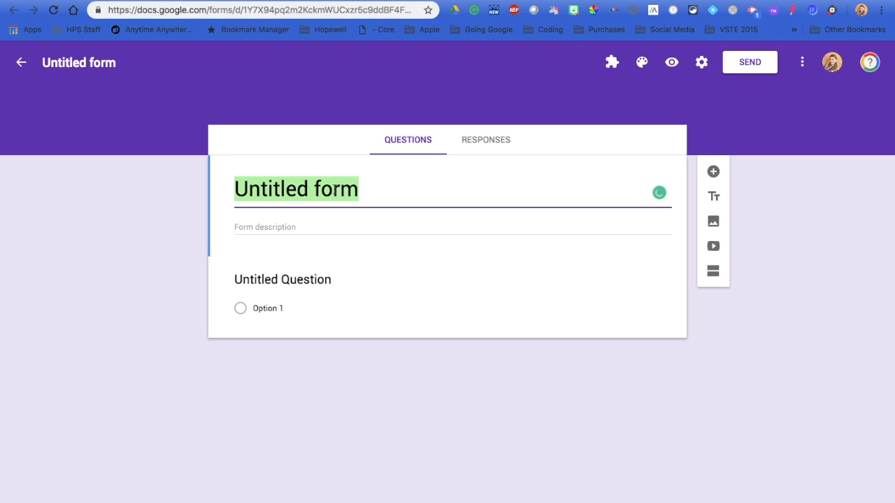
text(Practice Form)
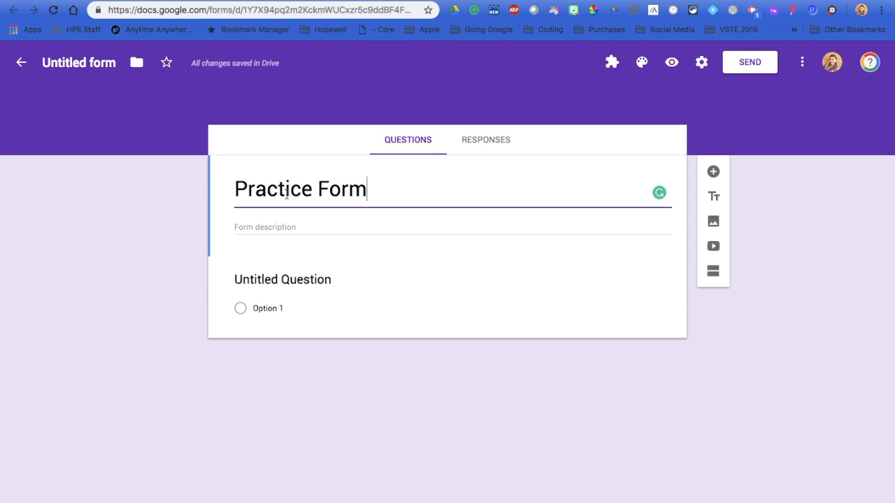
click(107, 64)
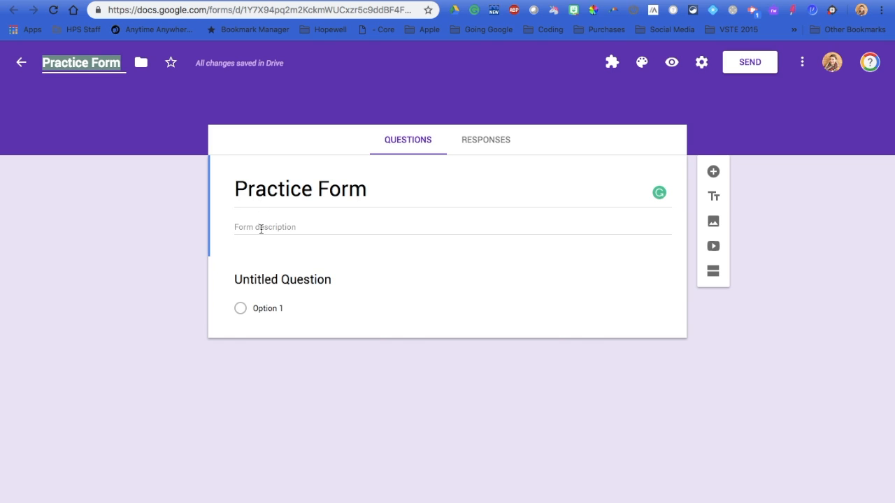
key(Return)
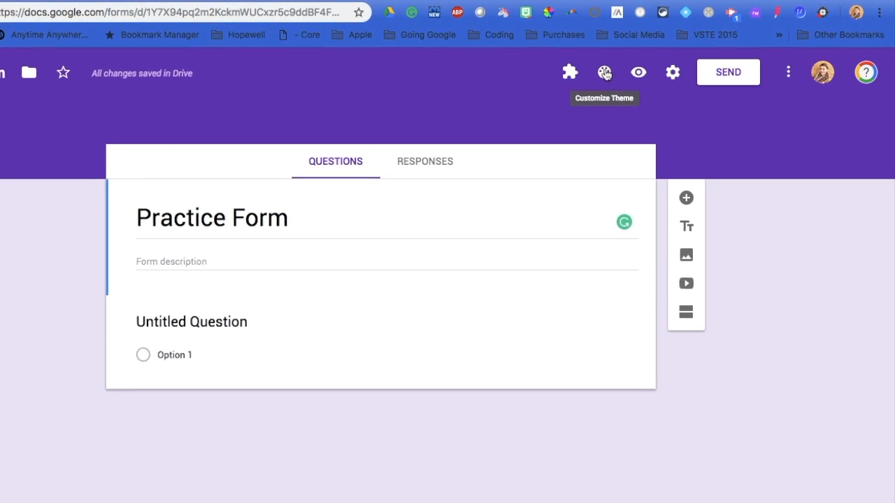
Try the light blue theme color with its different background shades, and restore the purple theme color
click(604, 73)
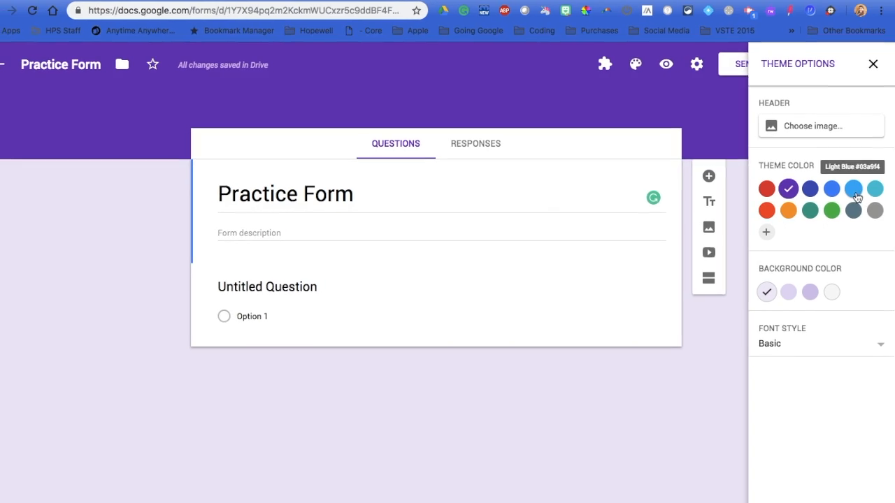
click(850, 203)
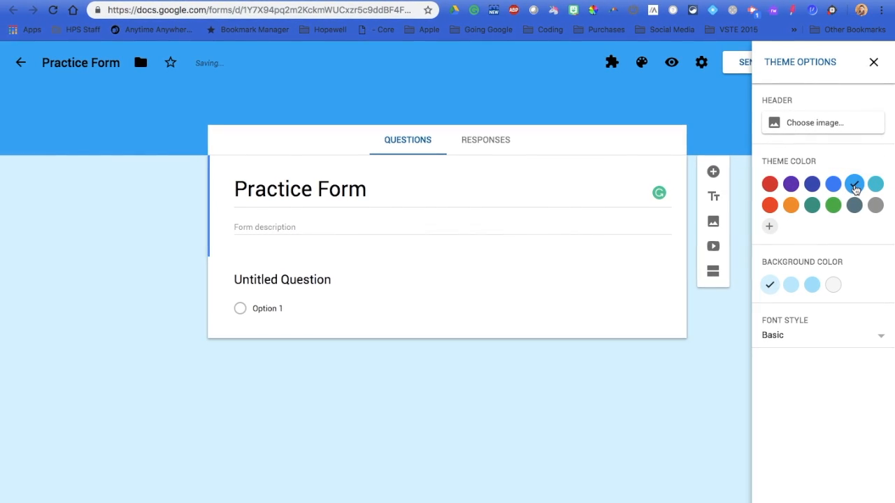
click(797, 291)
click(813, 289)
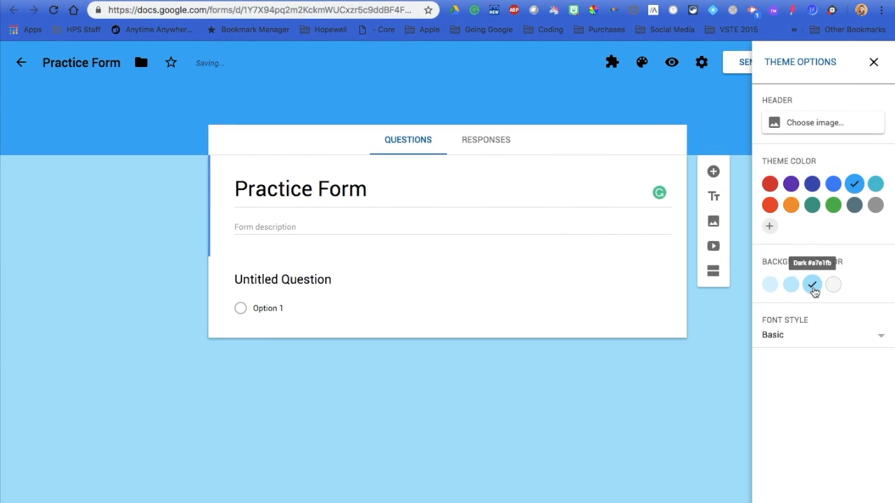
click(833, 292)
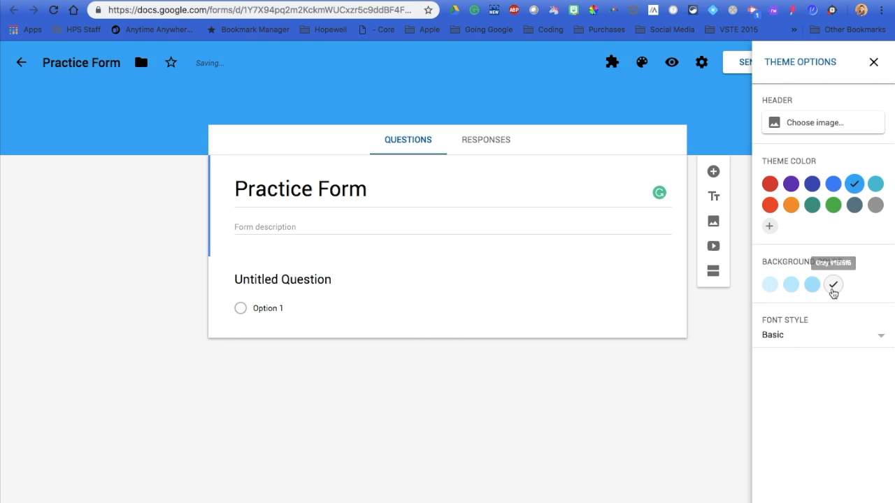
click(770, 289)
click(790, 184)
Set the purple spheres picture from the Work and School collection as the form's header image and close the theme options
click(812, 124)
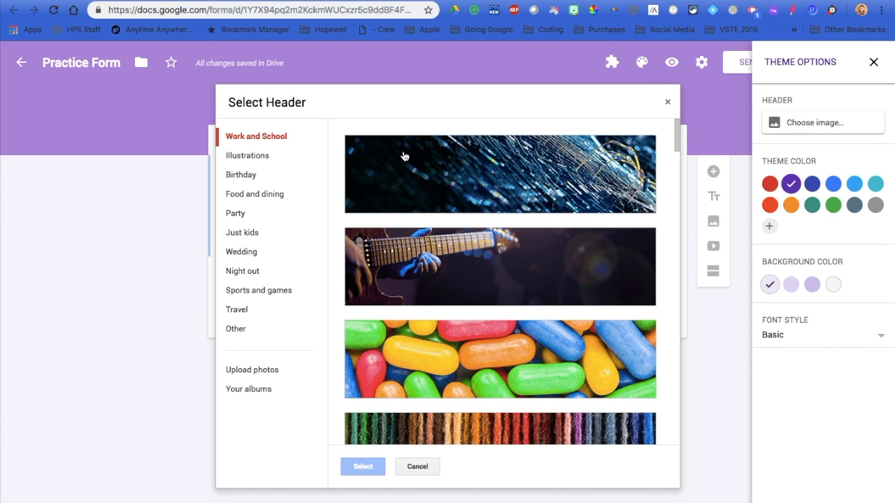
scroll(456, 361, down, 1)
scroll(457, 360, down, 5)
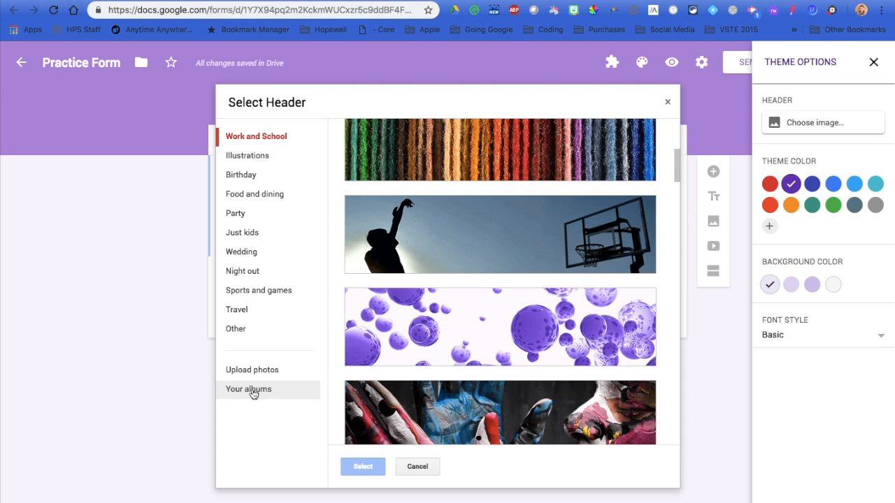
click(400, 331)
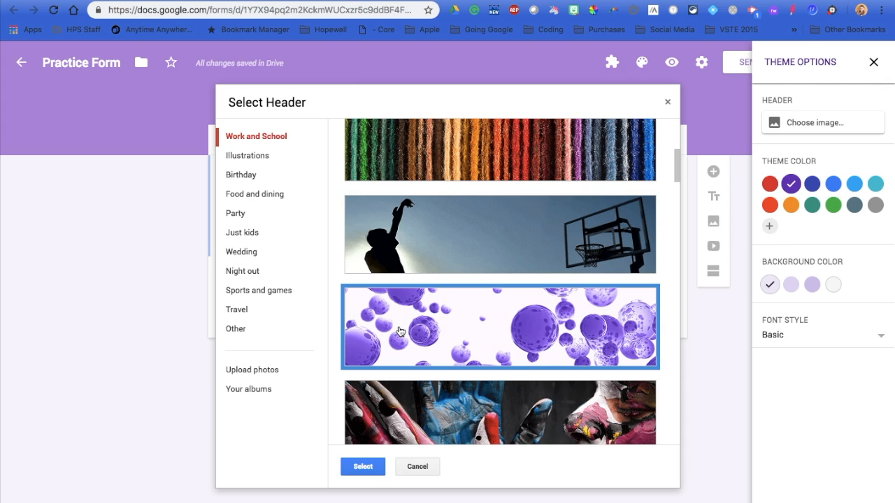
click(361, 468)
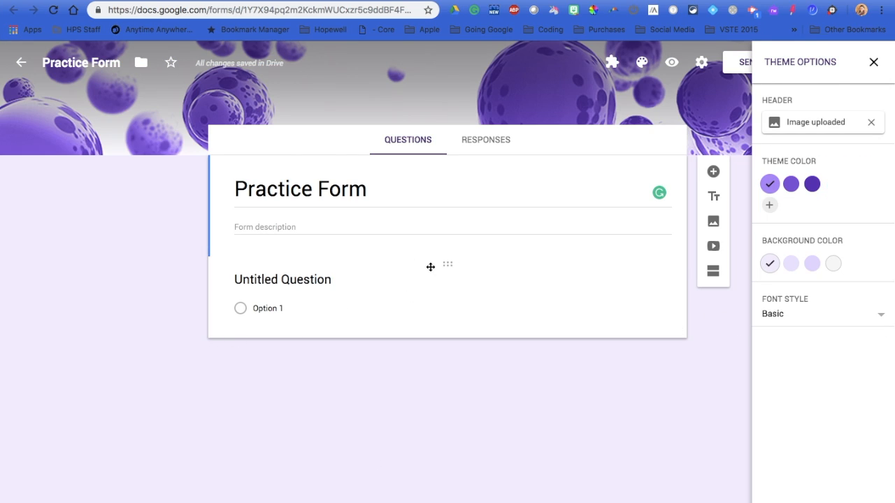
click(874, 64)
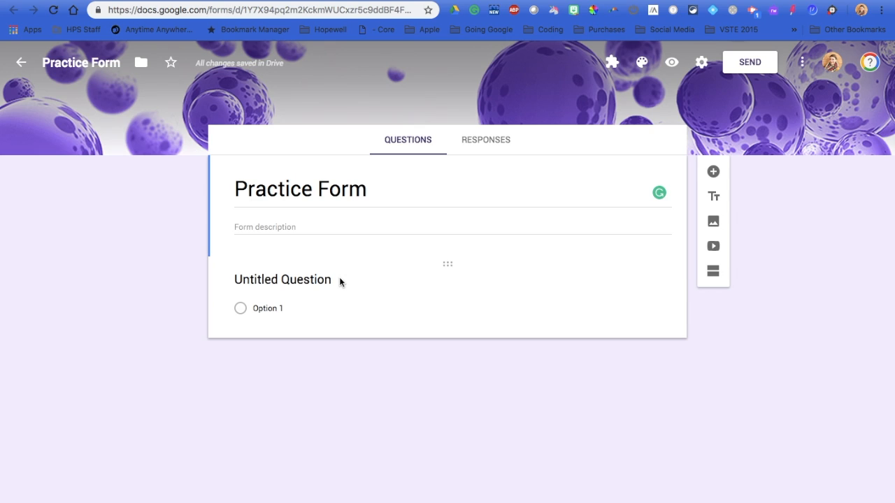
Turn the untitled question into a required short-answer question titled "Name" with the description "Include First and Last"
click(299, 280)
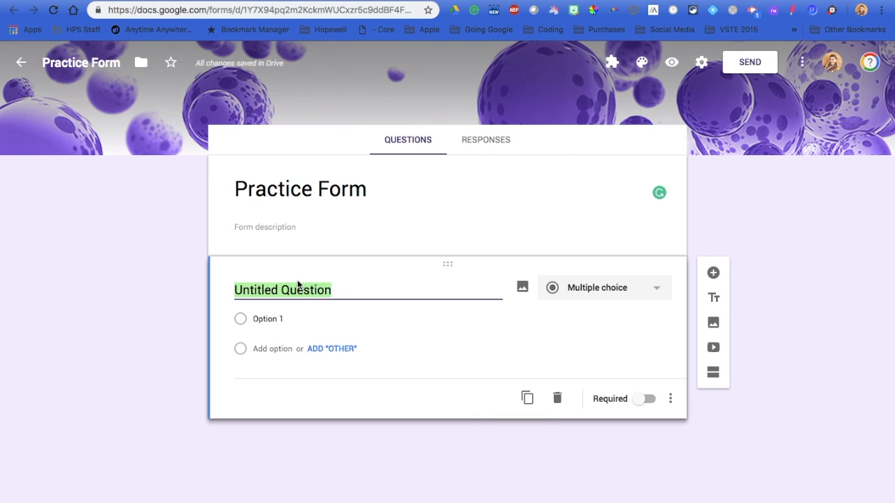
text(Name)
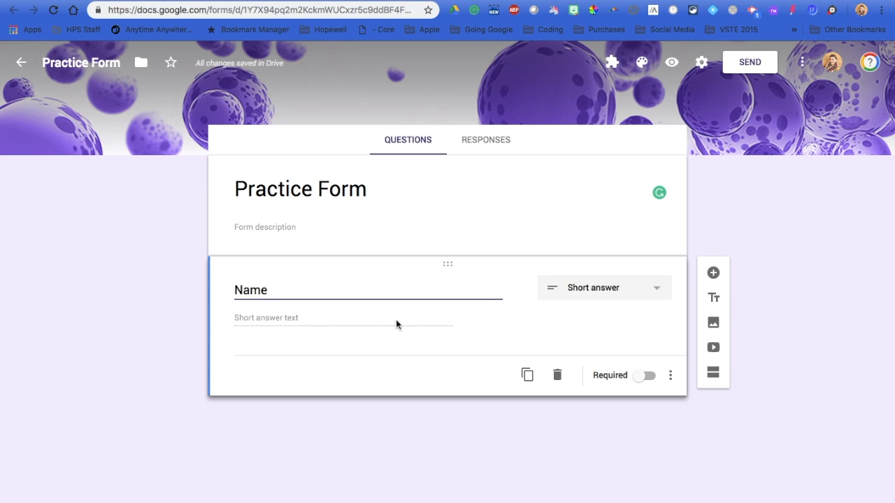
click(671, 378)
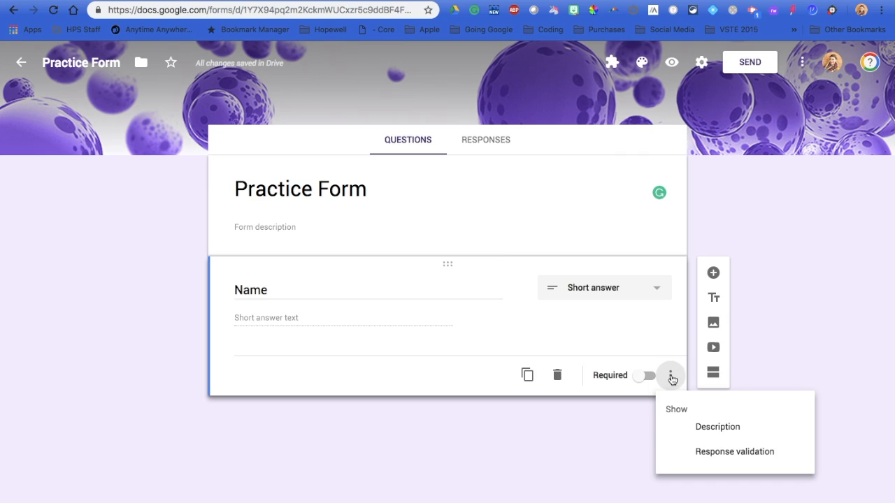
click(717, 427)
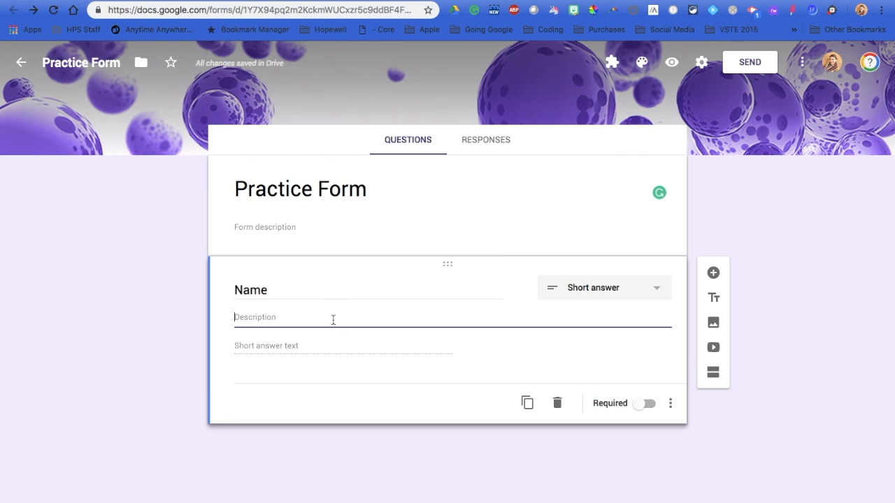
text(Include First and Last)
click(643, 406)
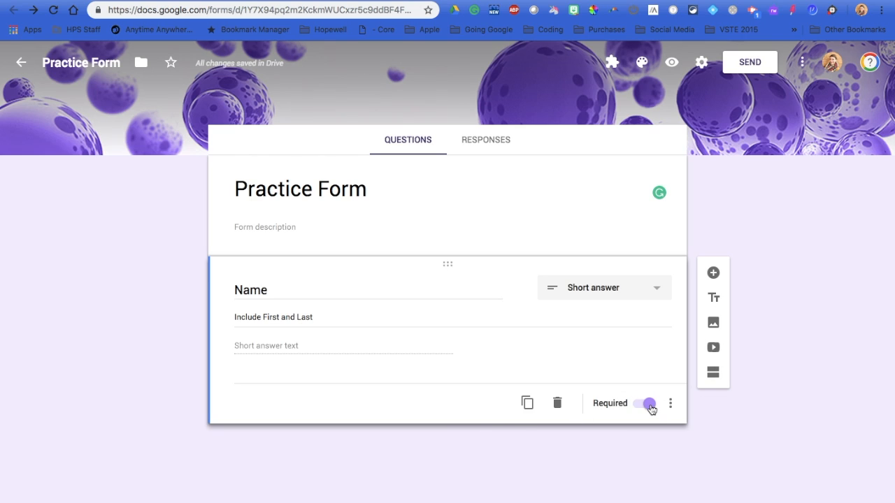
Add a question titled "Block" below the Name question and make it multiple choice
click(712, 273)
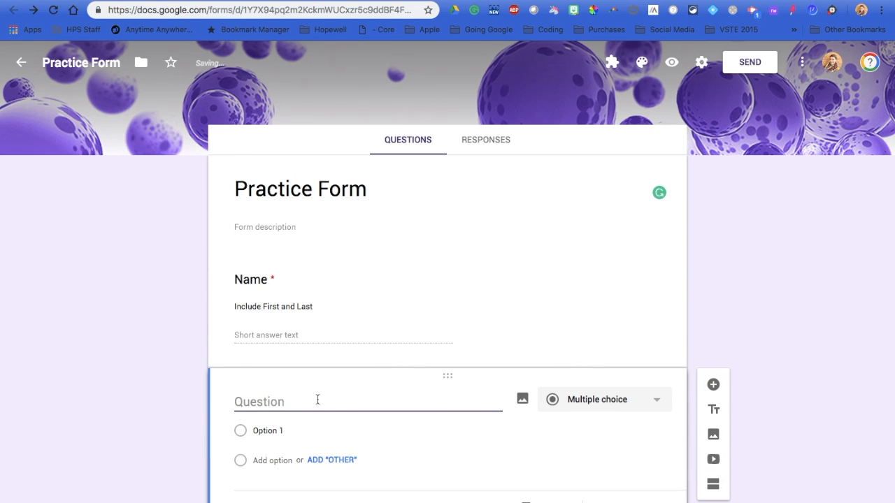
text(Block)
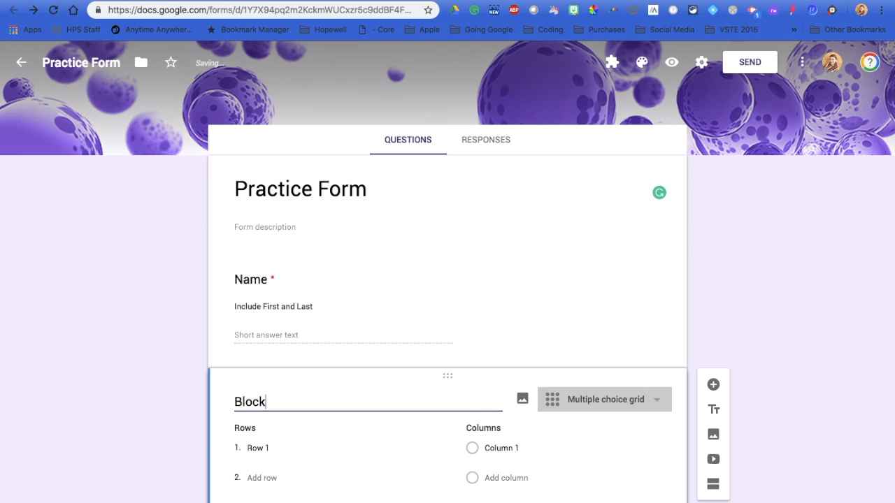
click(598, 399)
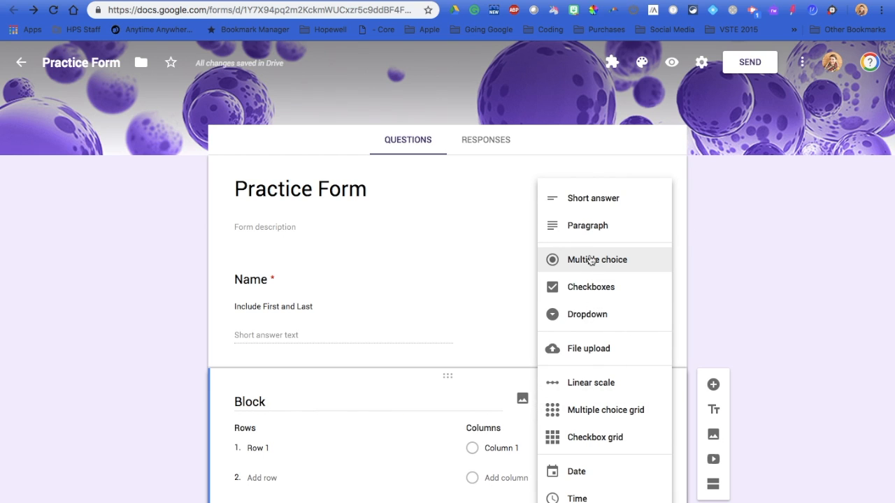
click(591, 261)
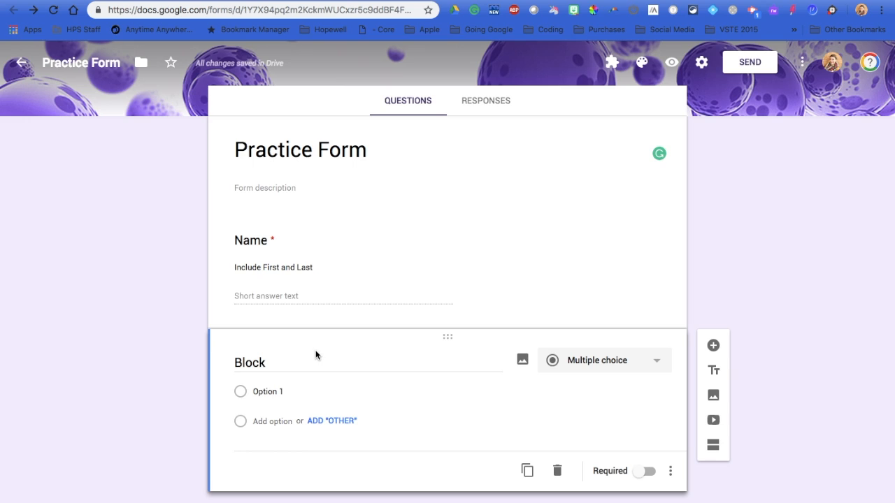
Give the Block question the answer options First, Second and Third
click(289, 393)
text(First)
key(Return)
text(Second)
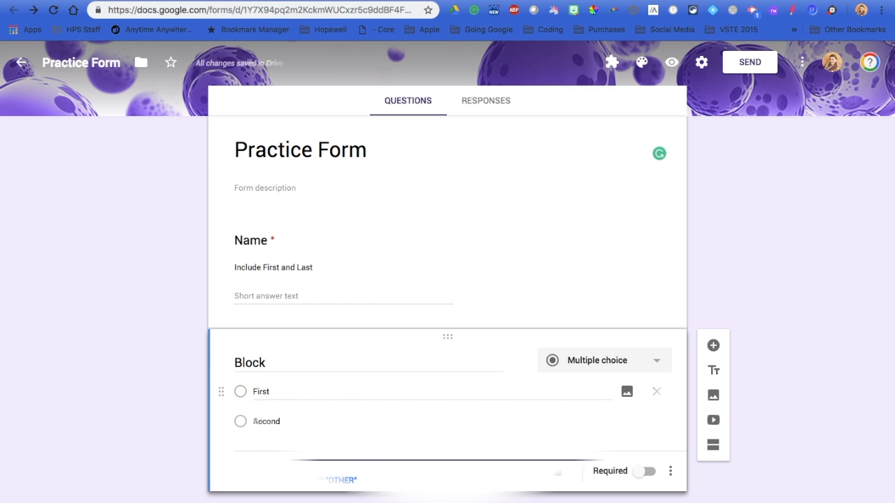
text(Third)
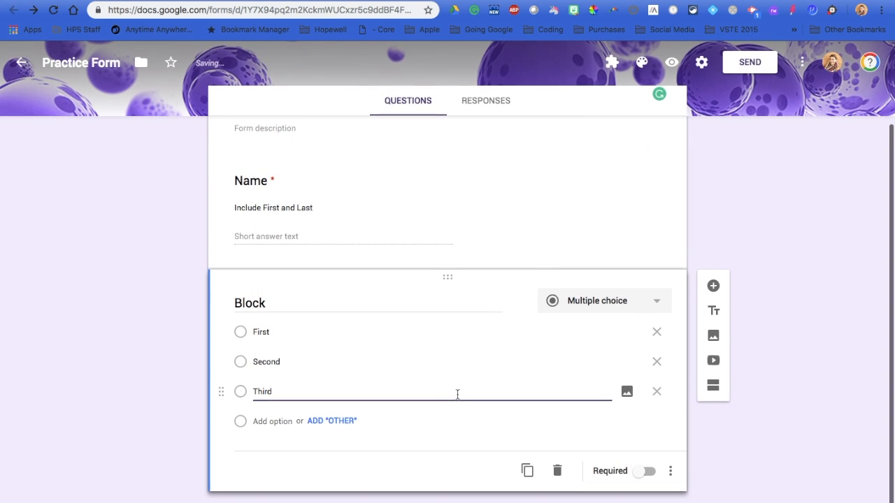
Add a new section to the form after the Block question
scroll(471, 250, up, 2)
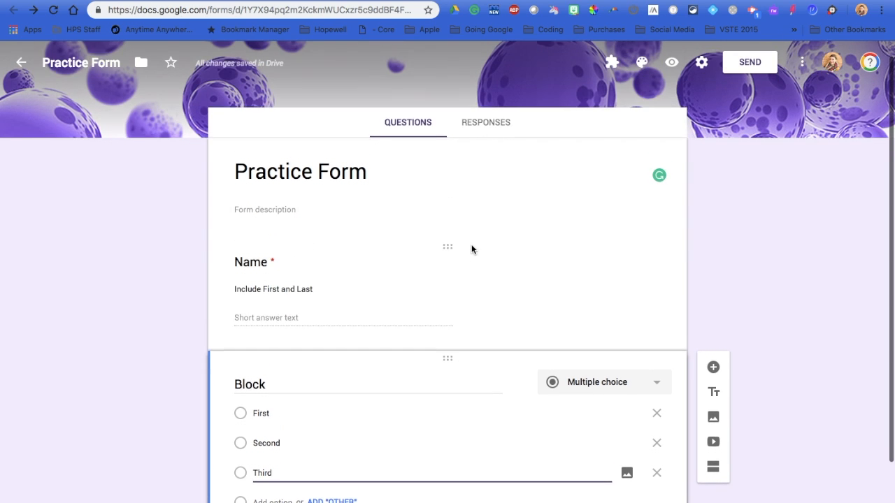
scroll(471, 249, down, 1)
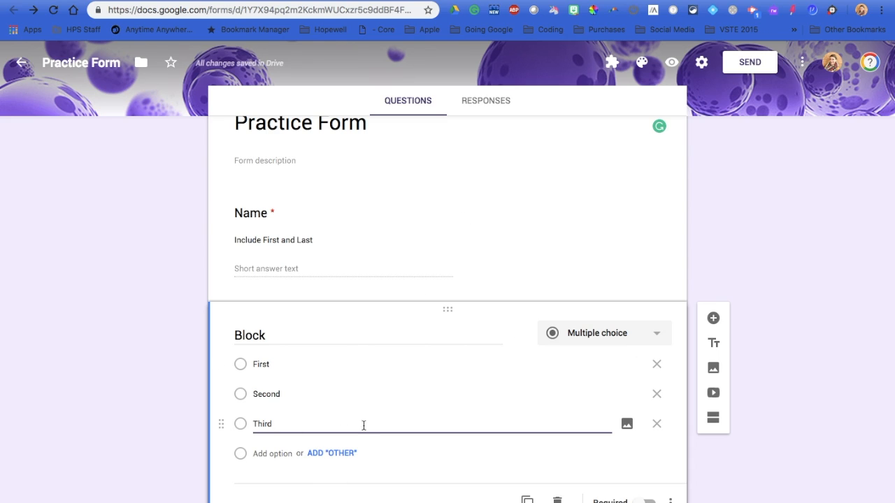
click(714, 420)
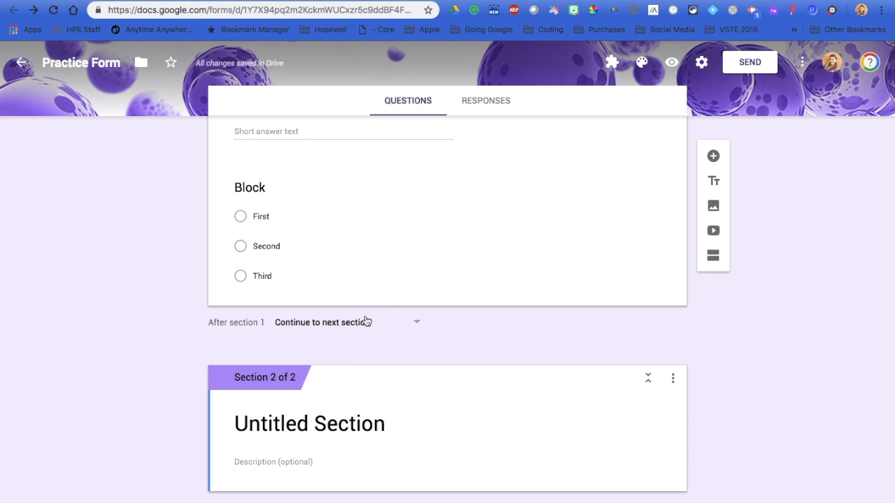
Look at the Block question's extra options, including going to a section based on the answer, without choosing any
scroll(527, 192, up, 3)
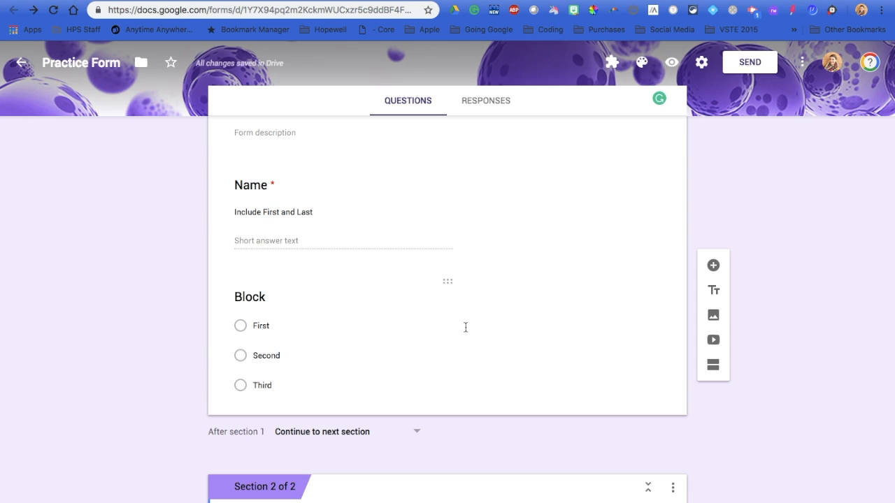
click(531, 340)
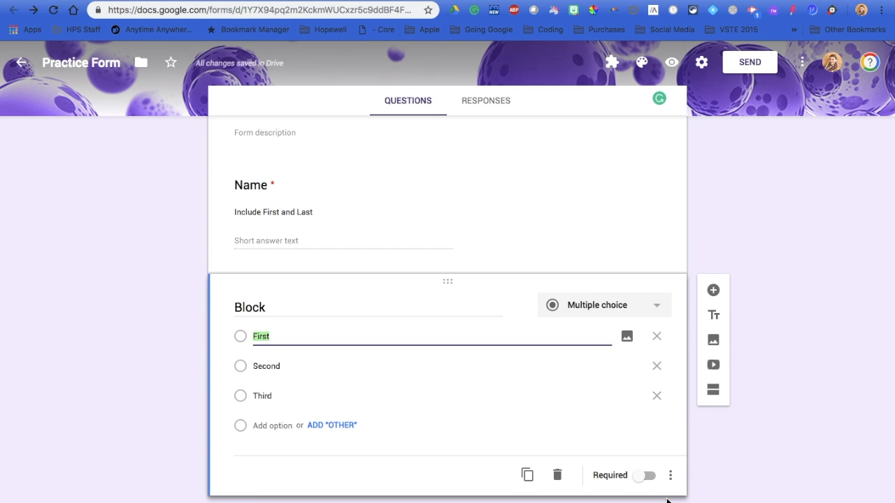
click(671, 476)
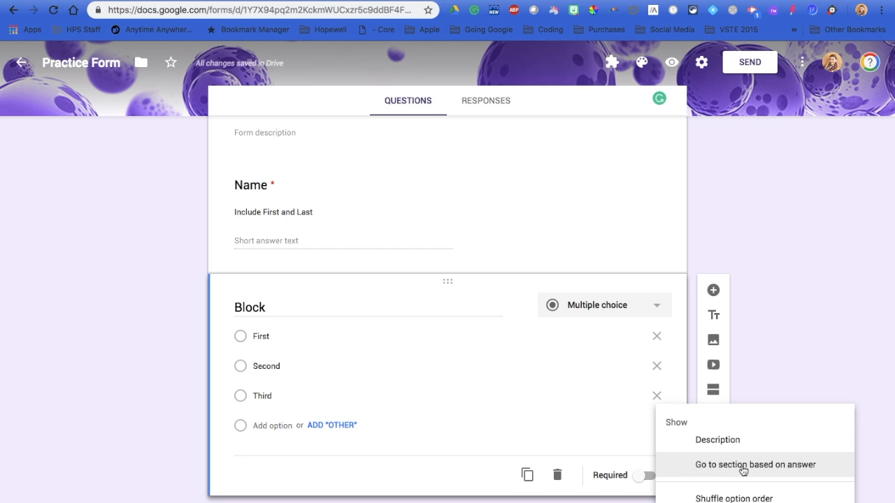
click(877, 458)
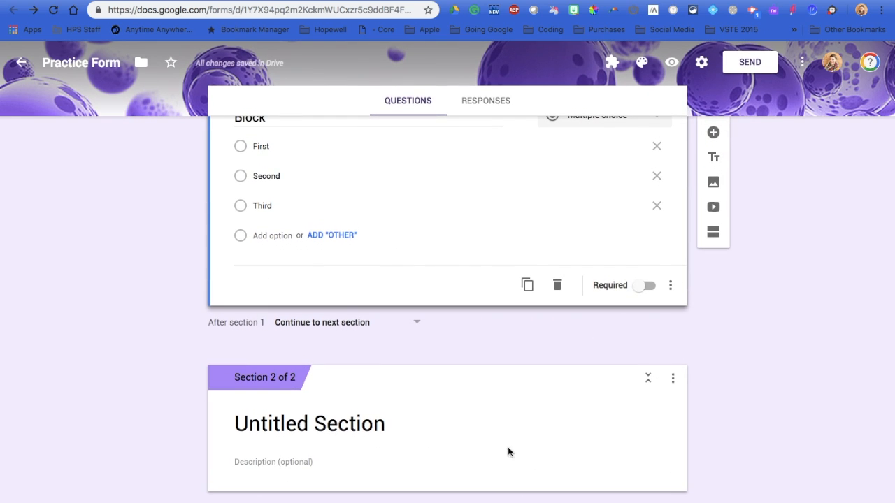
Insert a camera photo into the second section using an image search for "Camera", leaving the section title as it is
click(577, 453)
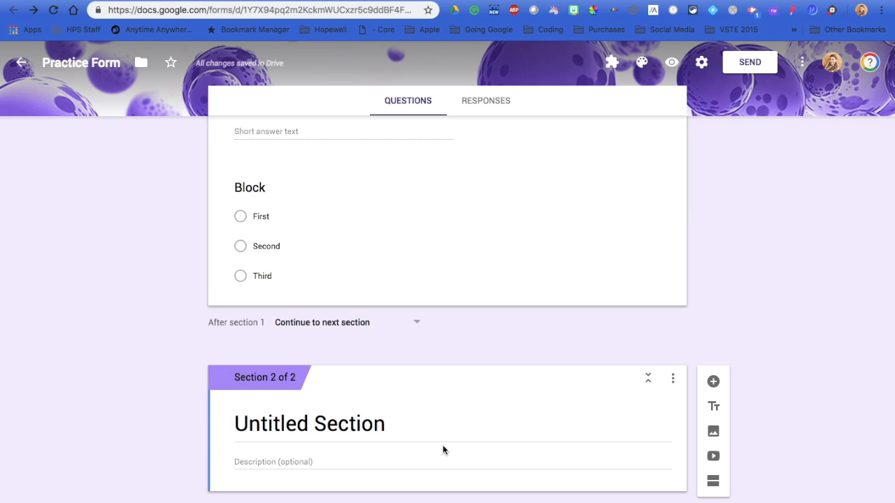
click(395, 424)
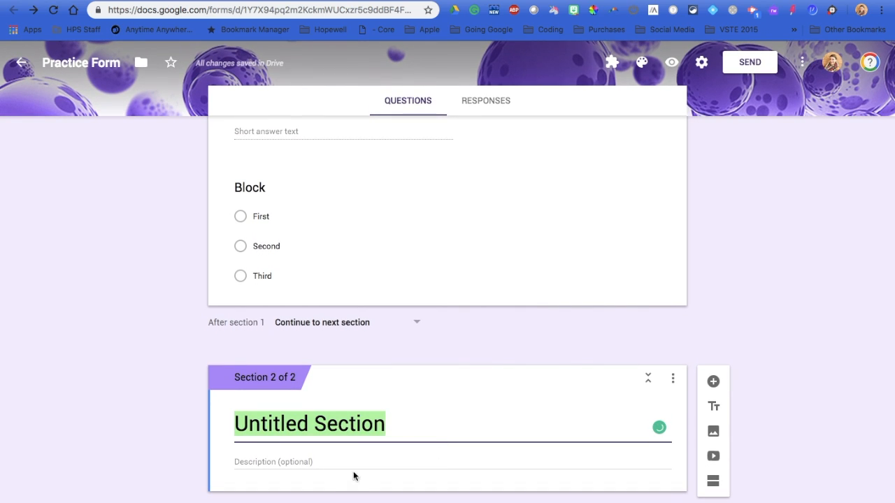
click(622, 485)
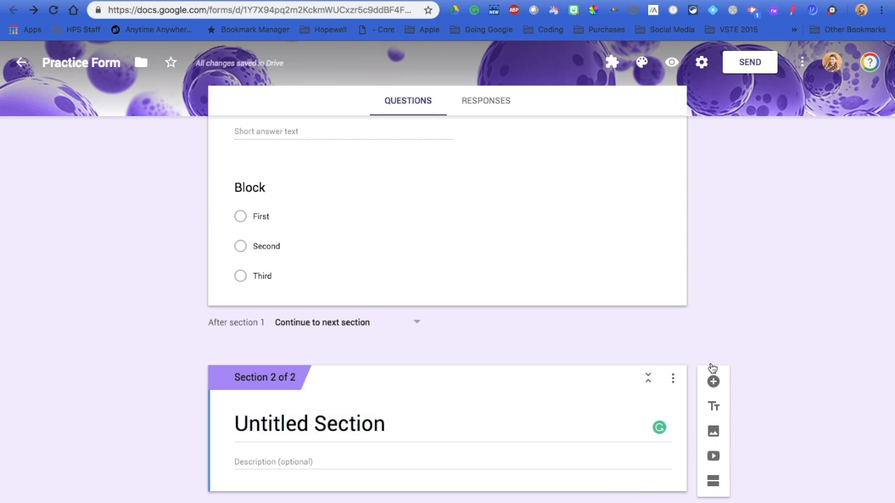
click(714, 431)
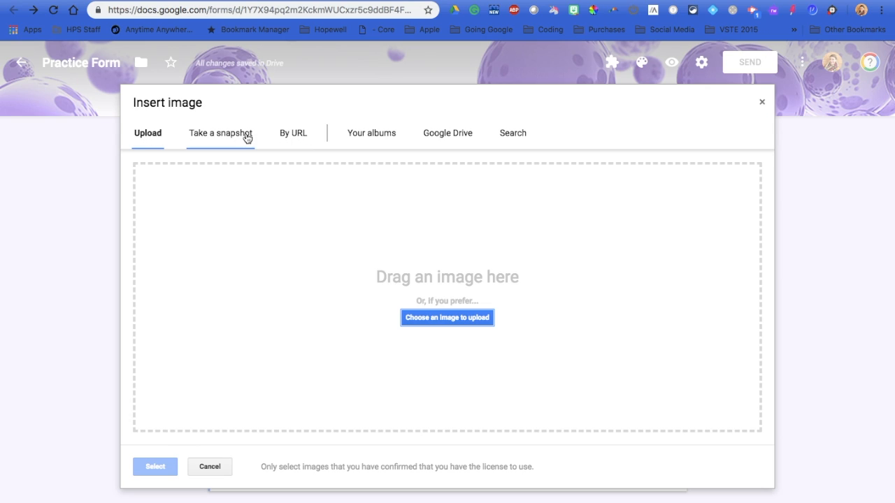
click(521, 139)
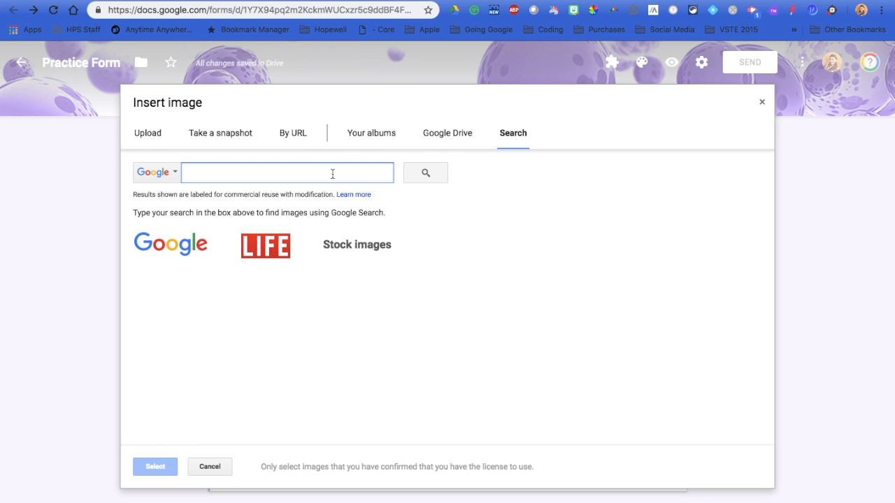
text(Camera)
key(Return)
double_click(385, 276)
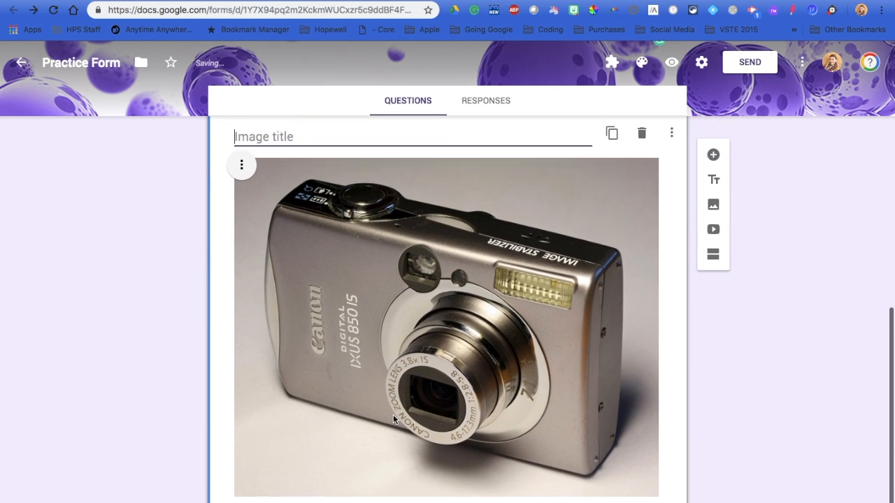
Shrink the camera image slightly, keeping its proportions, and center align it
click(393, 416)
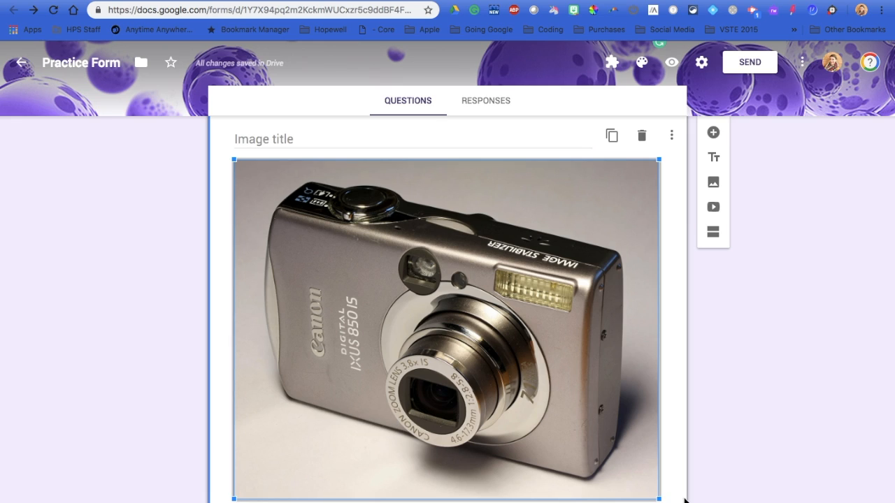
drag(657, 499, 585, 453)
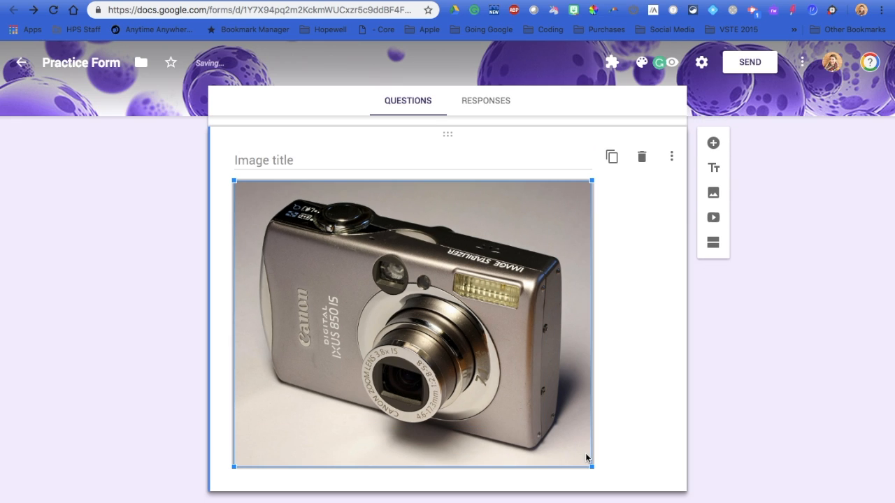
click(248, 185)
click(217, 228)
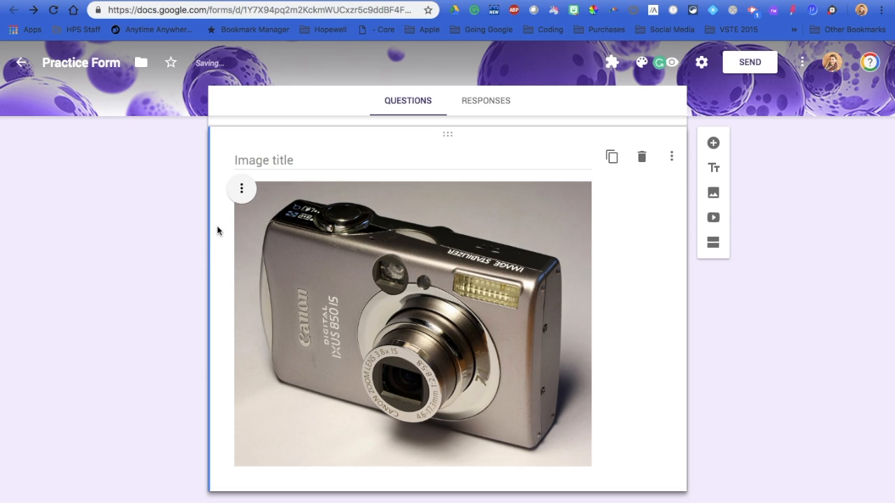
click(242, 190)
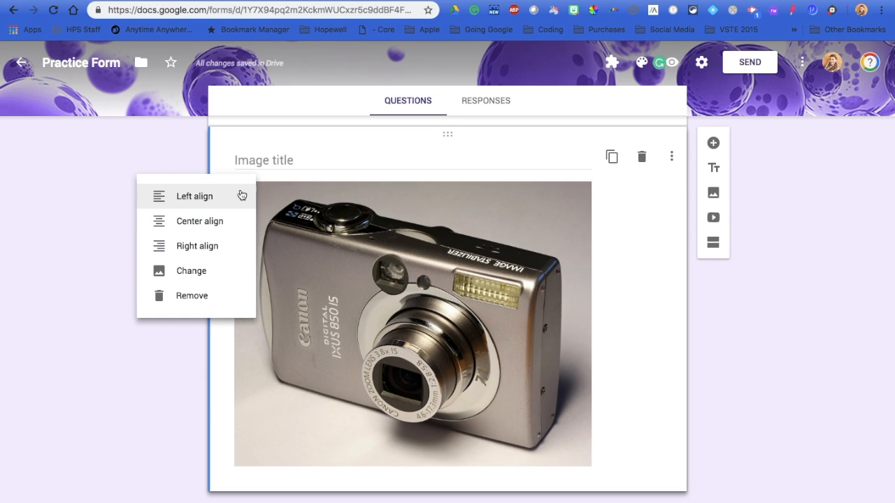
click(213, 226)
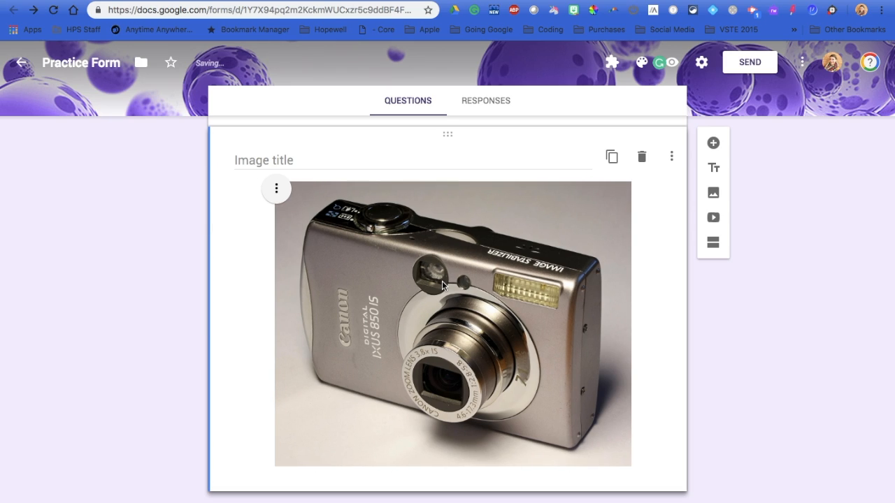
Title the image "Camera"
click(272, 162)
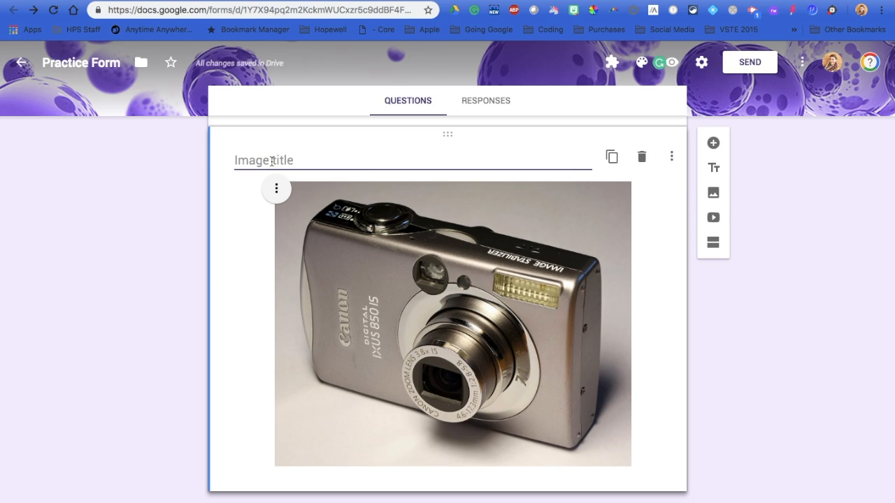
text(Camera)
click(238, 261)
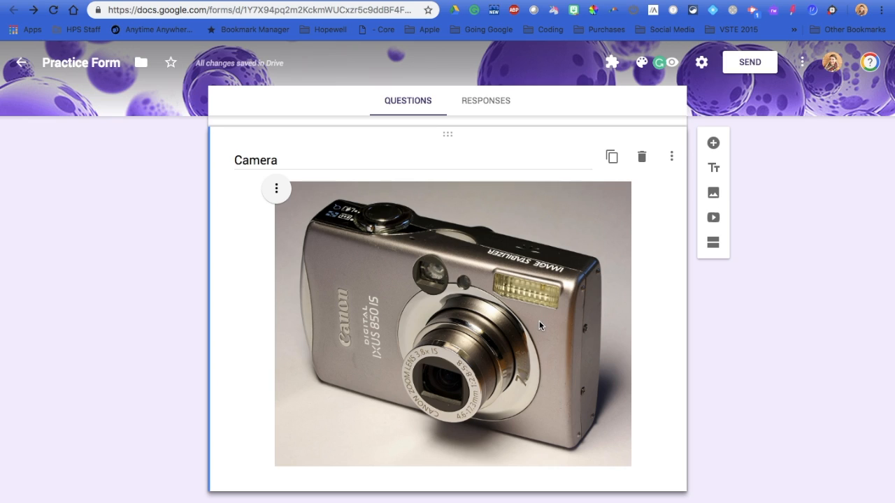
Add a paragraph question below the camera image reading "Describe the camera."
click(714, 143)
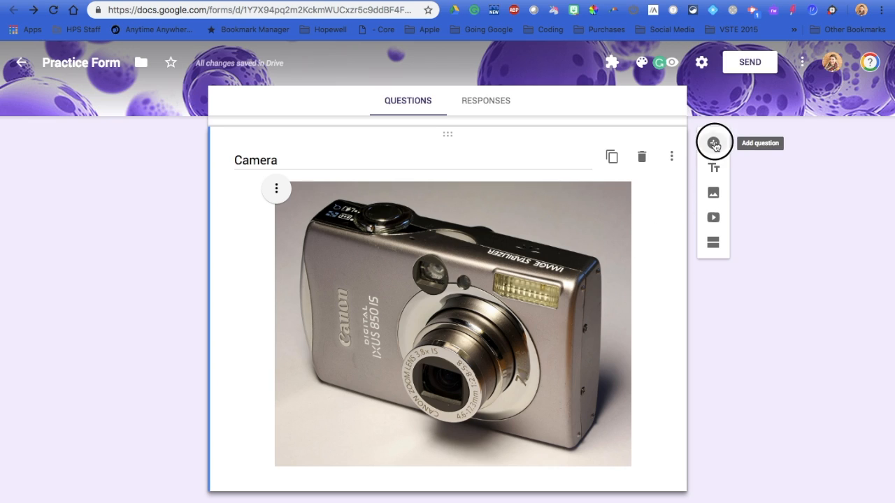
text(Describe the camera)
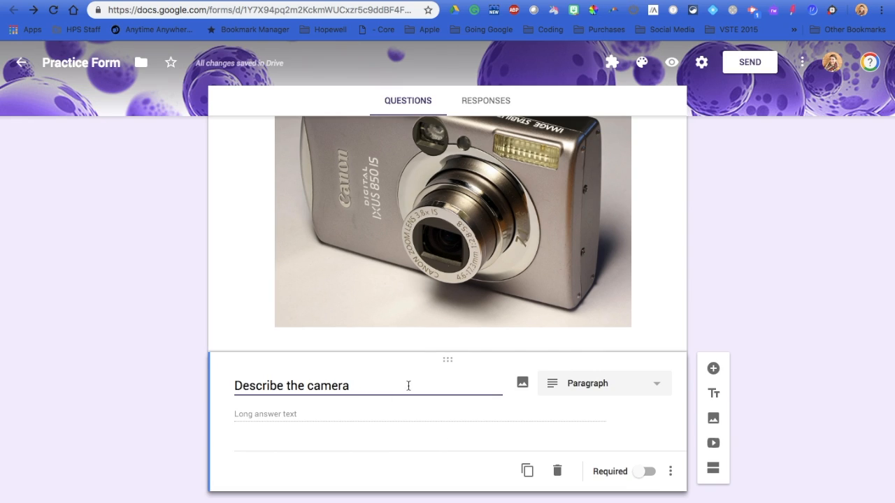
text(.)
click(469, 378)
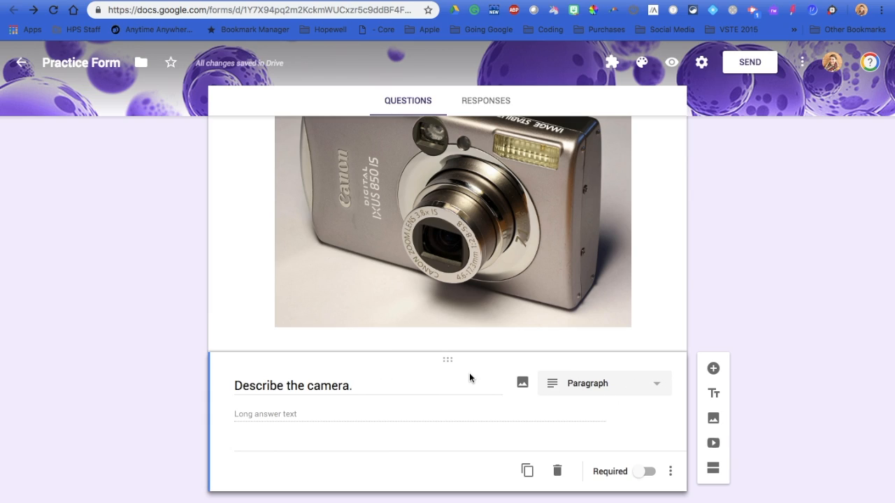
Look through the available question types for the camera description question without choosing another one
click(658, 385)
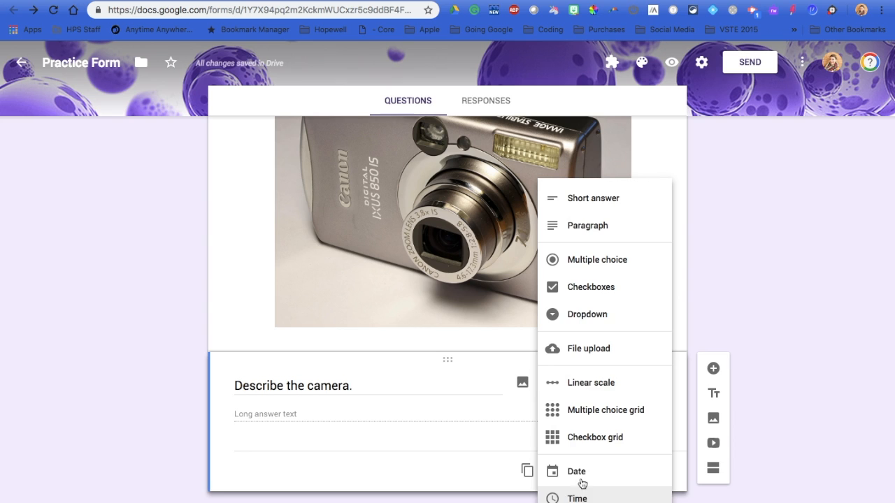
click(533, 424)
click(714, 387)
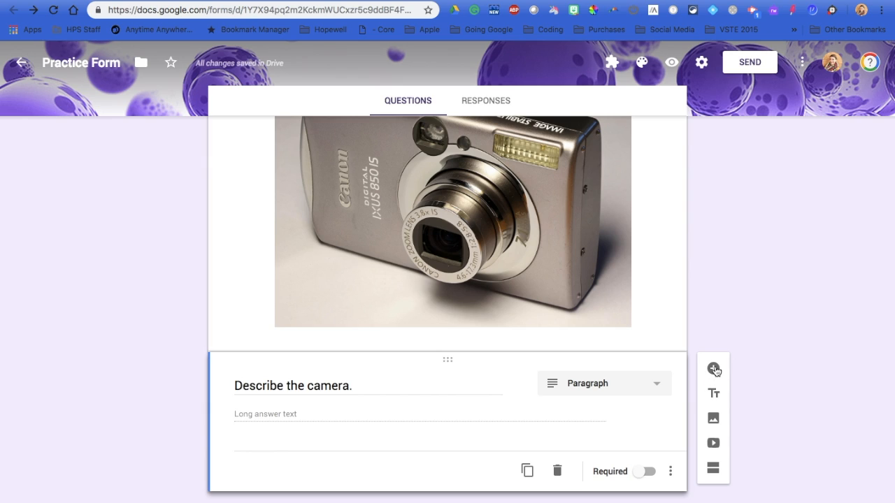
Add a multiple choice question reading "Which item is yellow" after the camera description question
click(714, 369)
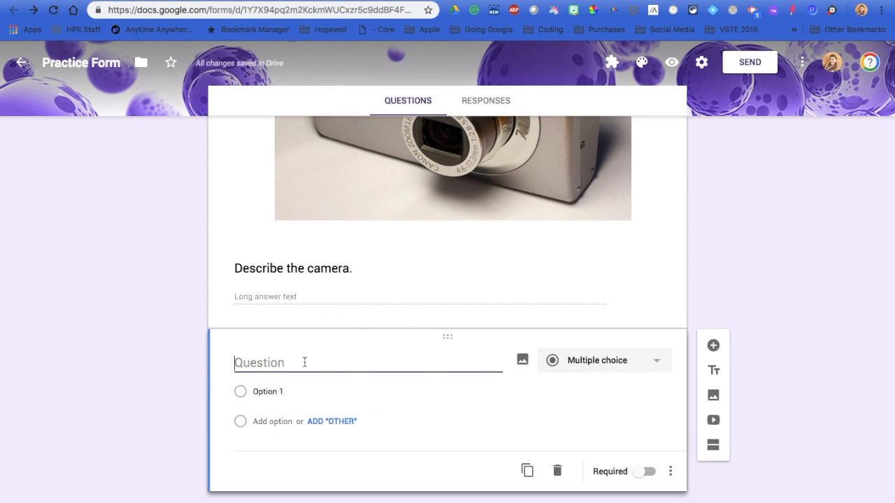
text(Whic)
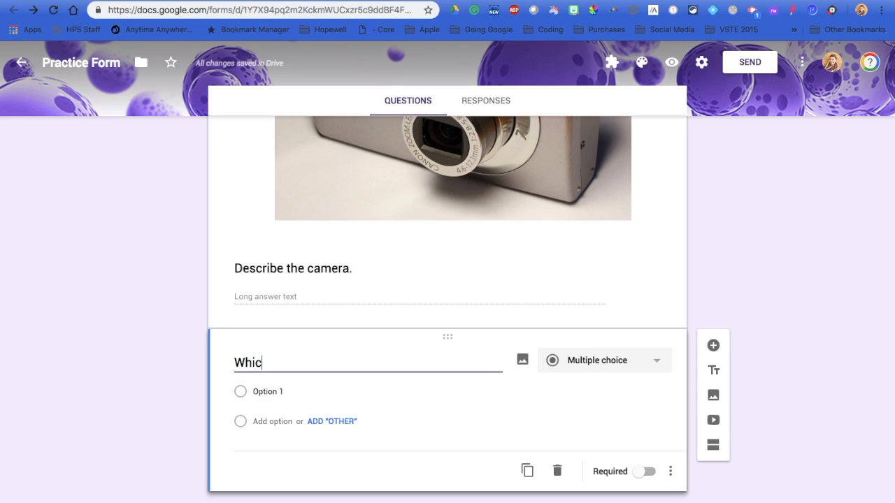
text(h it)
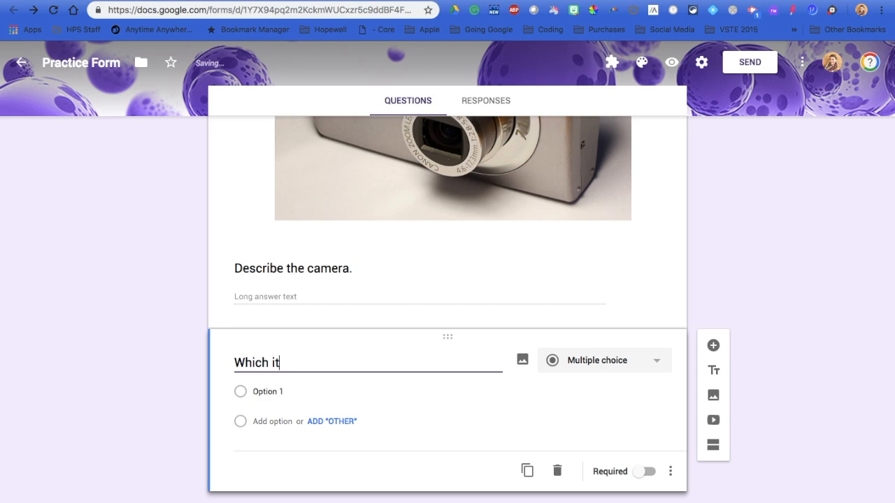
text(em is yellow)
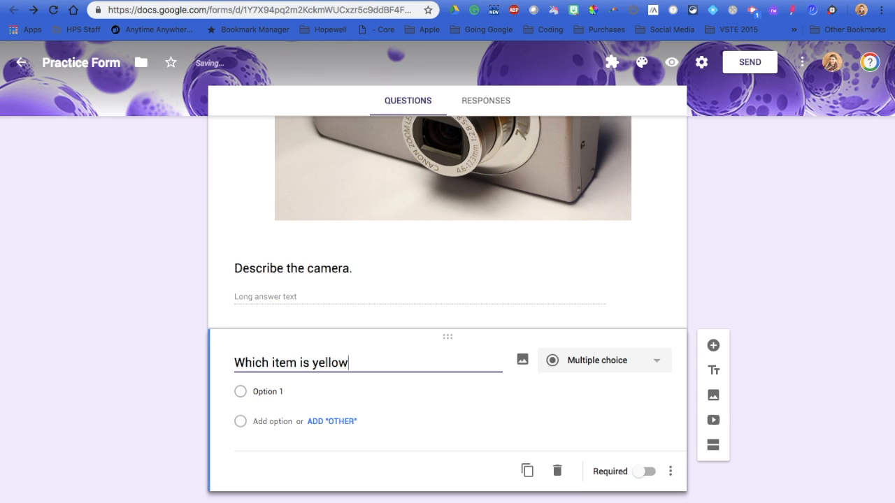
Enter cow and mouse as the first two answer options of the yellow item question
click(279, 391)
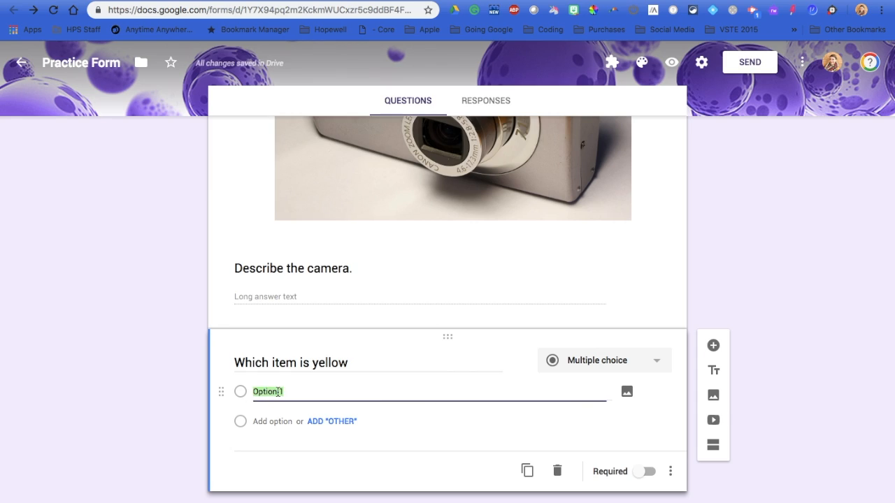
text(cow)
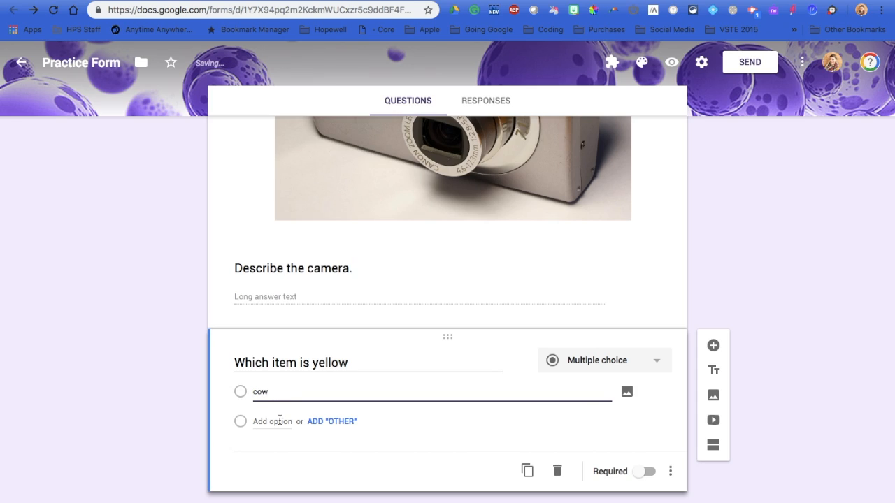
click(272, 421)
text(mouse)
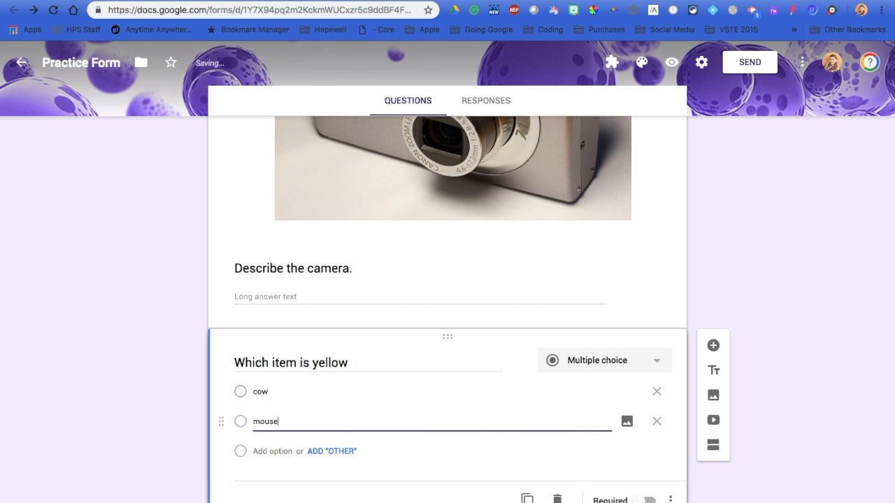
Add a third answer option and attach the illustrated banana bunch picture from an image search for "banana"
click(267, 452)
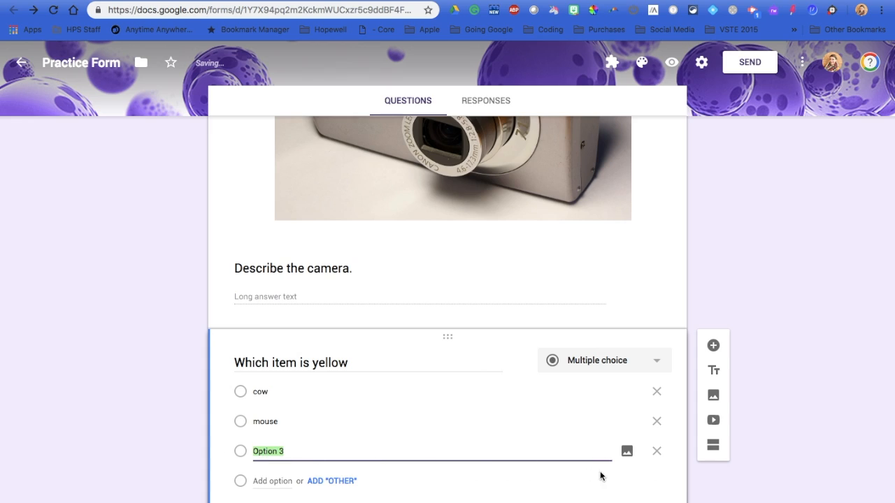
click(627, 452)
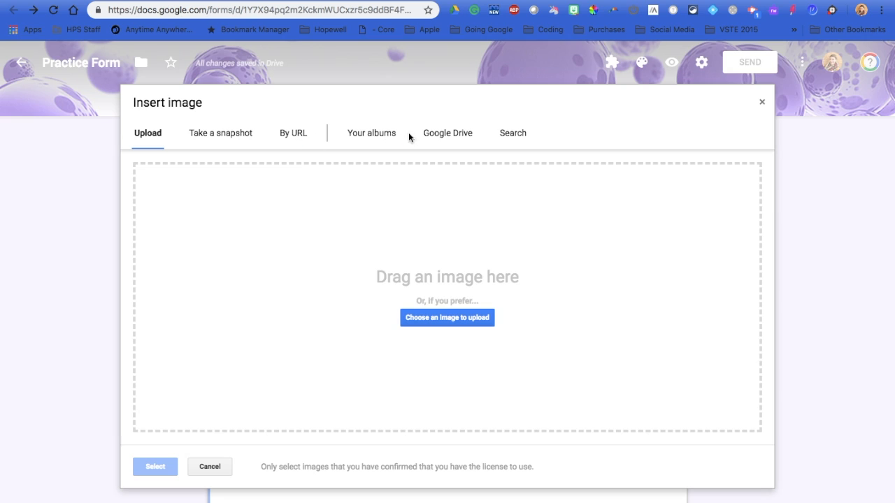
click(518, 137)
text(banana)
key(Return)
click(173, 275)
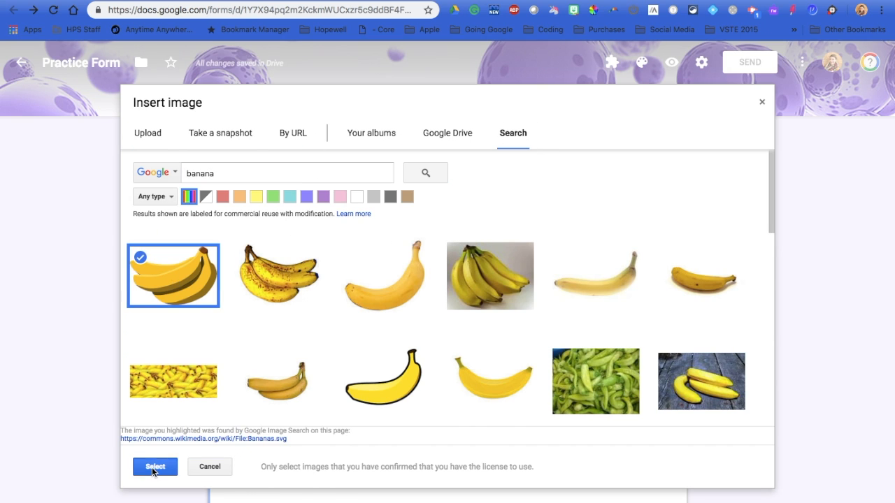
click(154, 466)
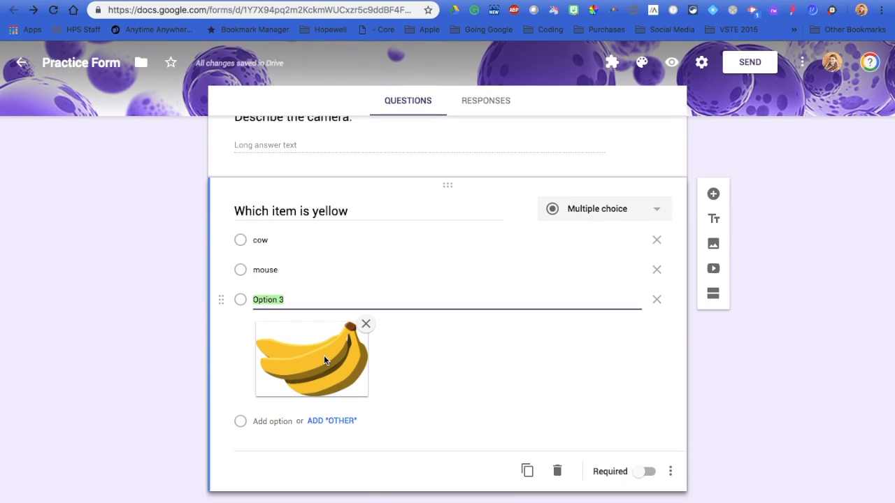
Add grapes as the fourth answer option of the yellow item question
click(266, 421)
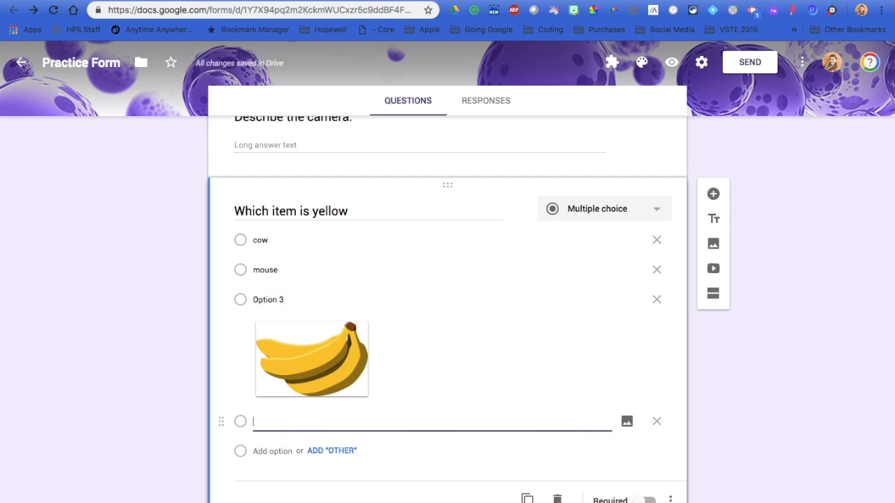
text(grapes)
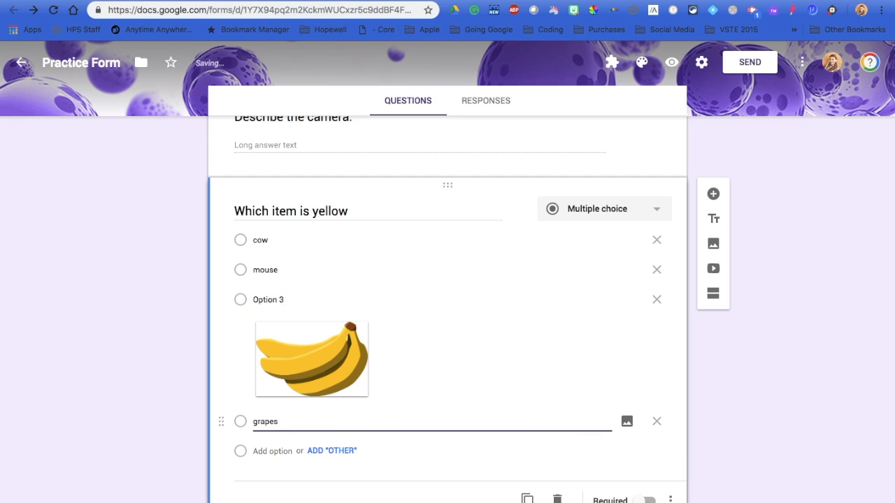
click(281, 492)
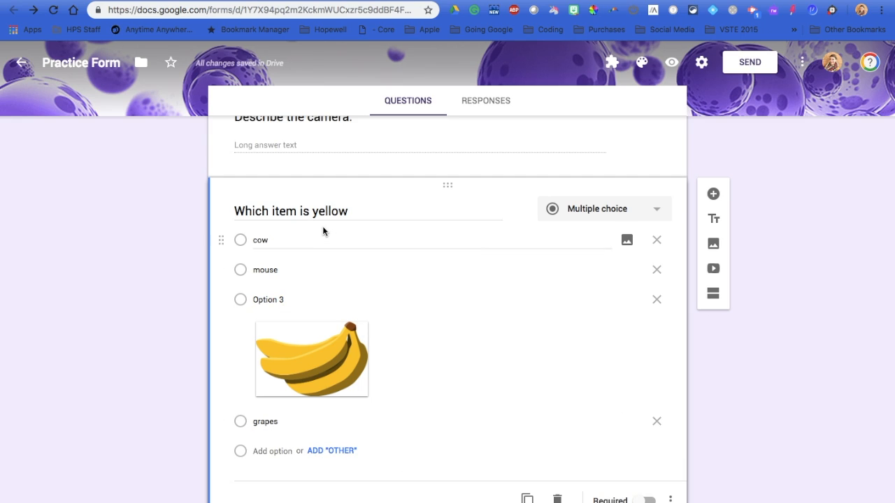
Add a new question below the yellow item question and set its type to Checkboxes
mouse_move(316, 362)
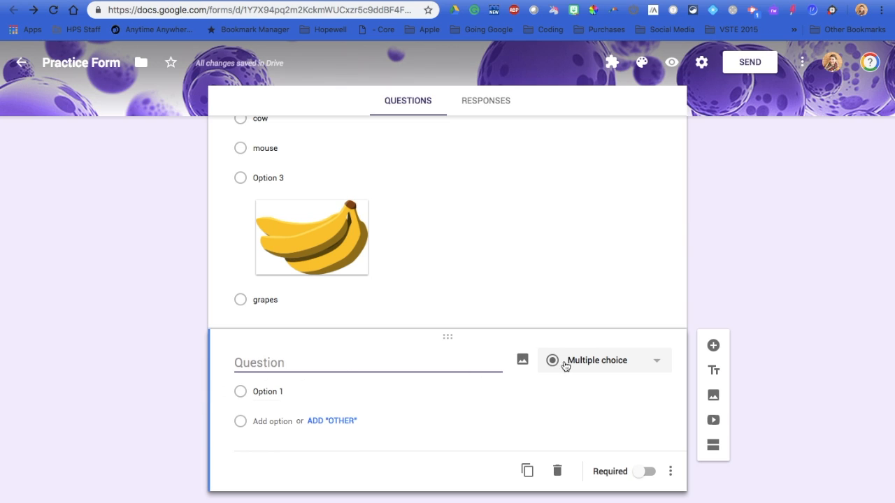
click(629, 361)
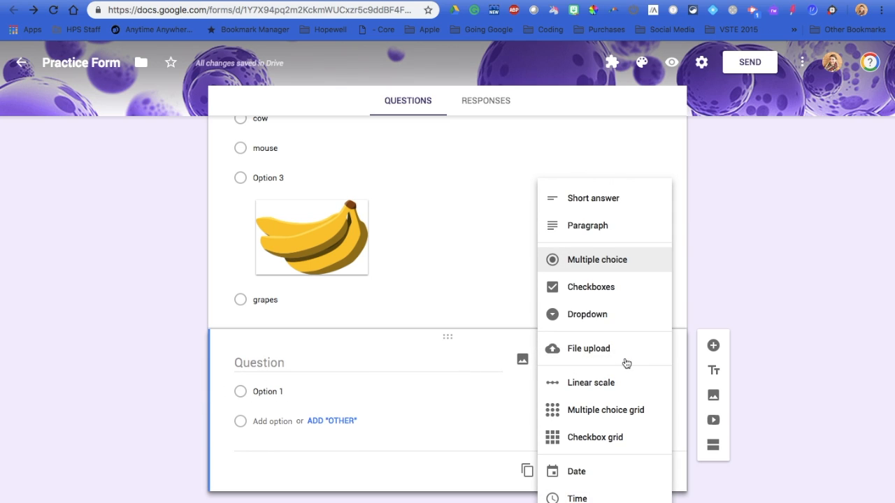
click(607, 288)
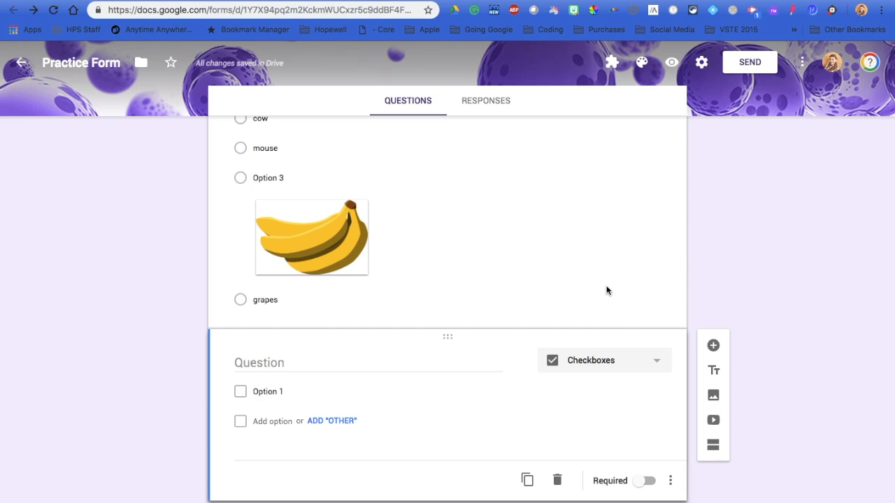
Title the checkbox question "Choose all the items that are yellow" and enter the options monkey, school bus, banana, orange, grapes and apple
click(341, 362)
text(CHoose all the items that are yello)
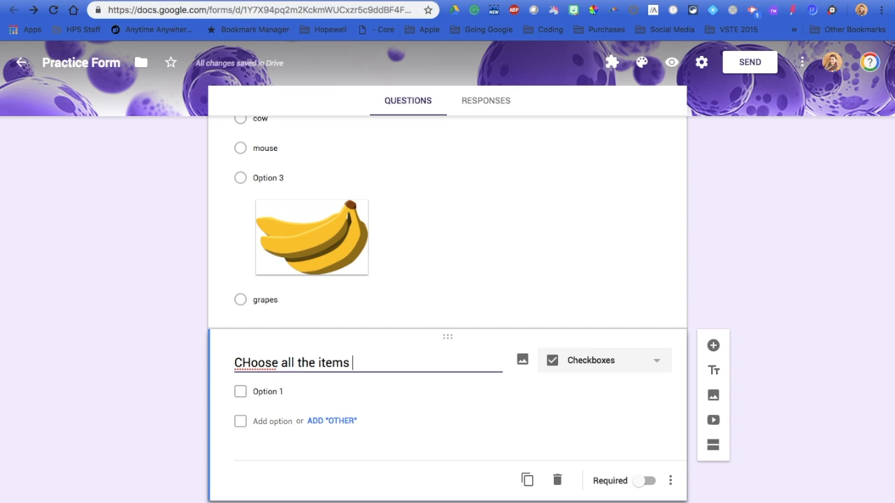
text(w)
click(265, 393)
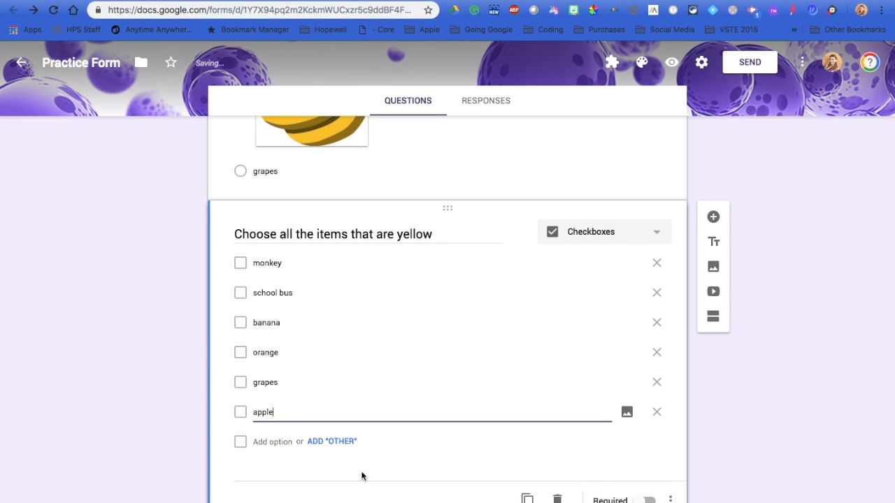
click(390, 466)
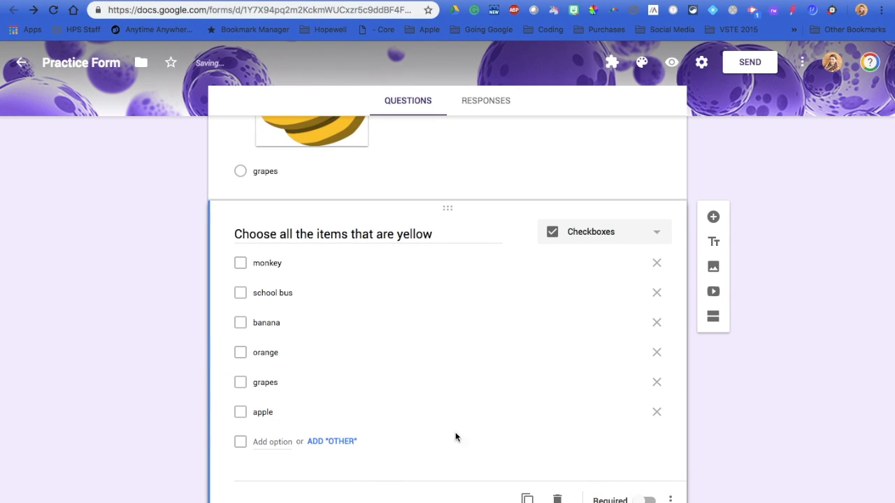
Make the "Choose all the items that are yellow" question required and add a new section below it
scroll(534, 236, up, 5)
scroll(532, 234, up, 2)
scroll(532, 233, down, 5)
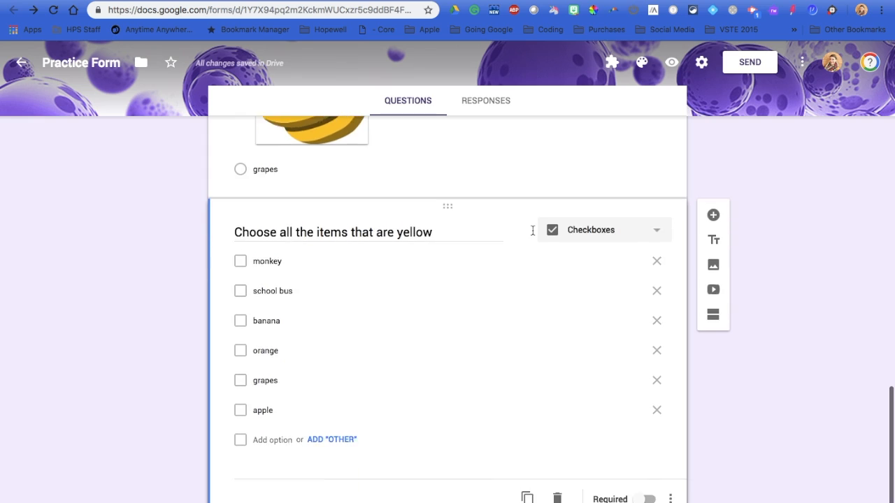
click(641, 477)
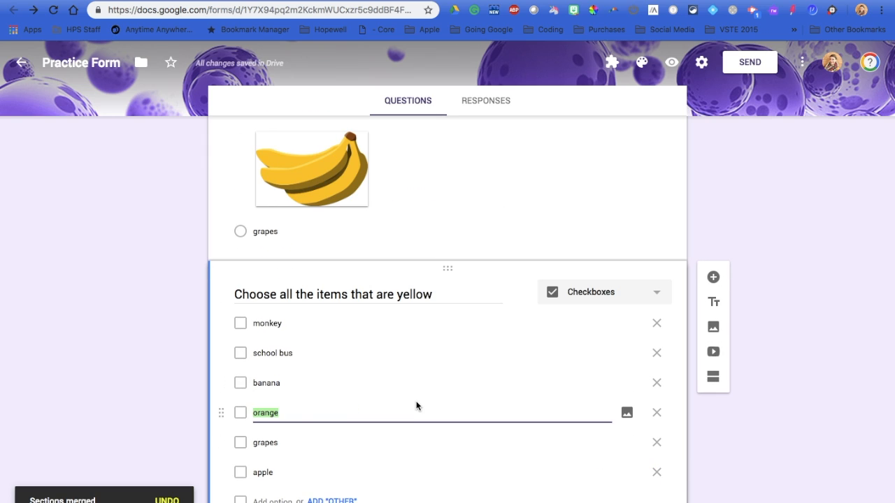
scroll(417, 405, down, 2)
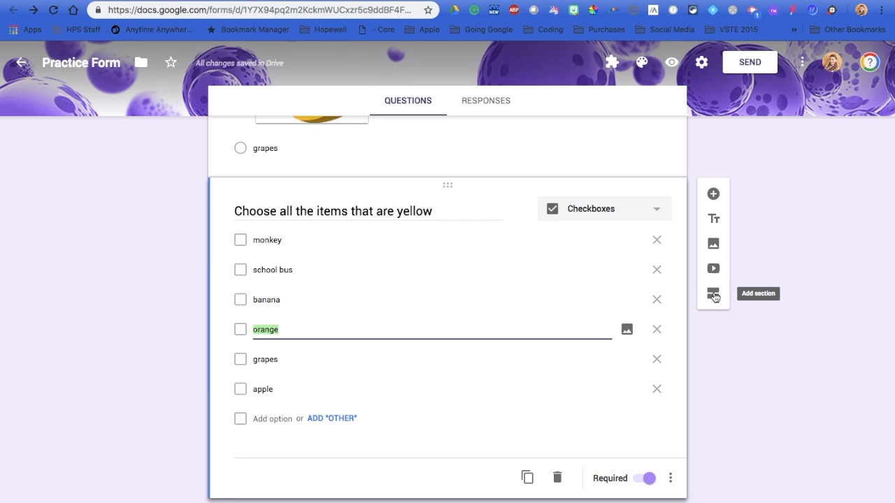
click(713, 295)
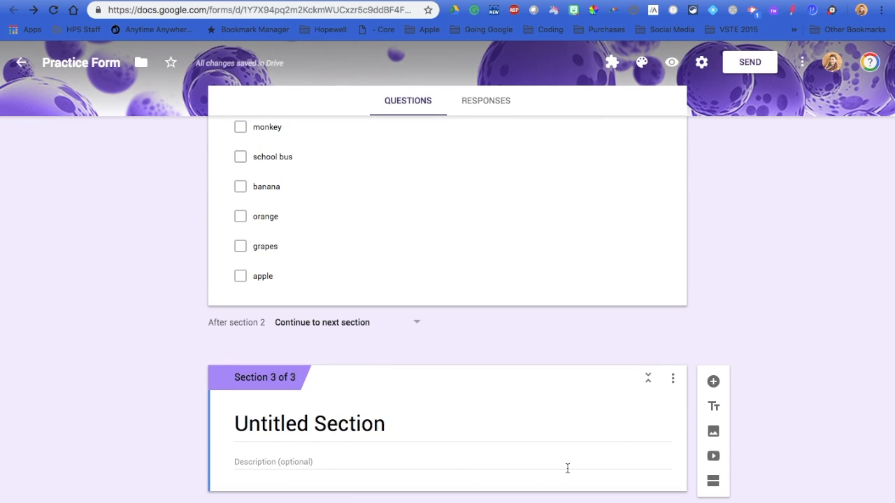
click(713, 458)
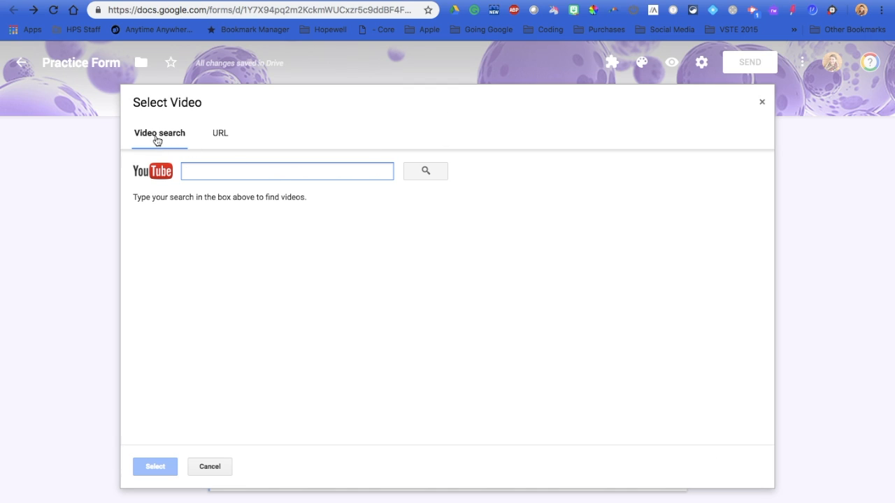
click(219, 134)
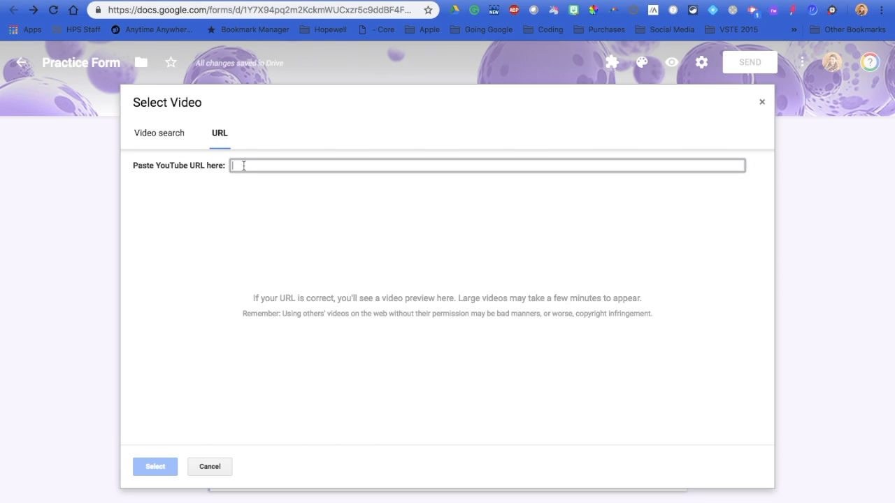
click(174, 134)
click(221, 171)
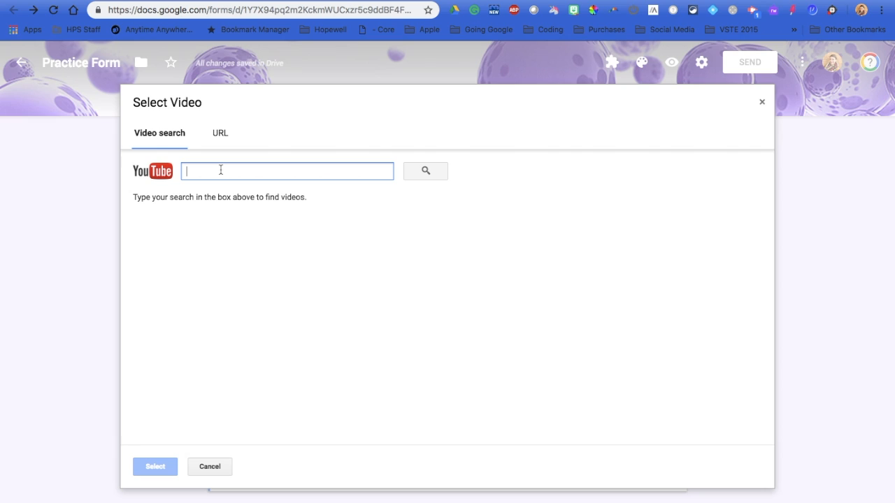
text(https://www.youtube.com/watch?v=HxySrSbSY7o)
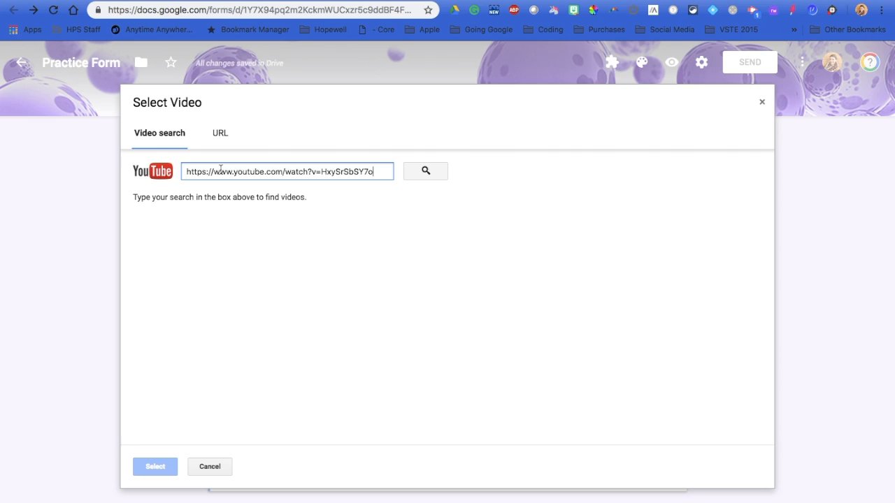
click(421, 171)
click(223, 233)
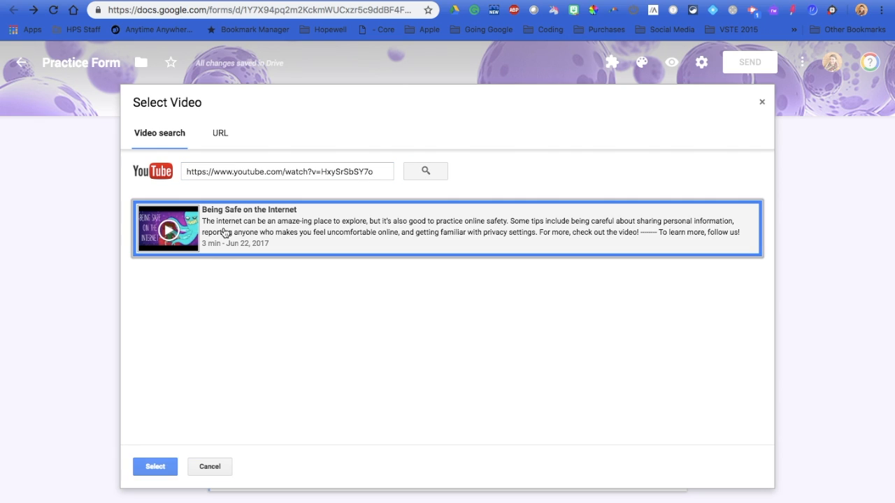
click(156, 467)
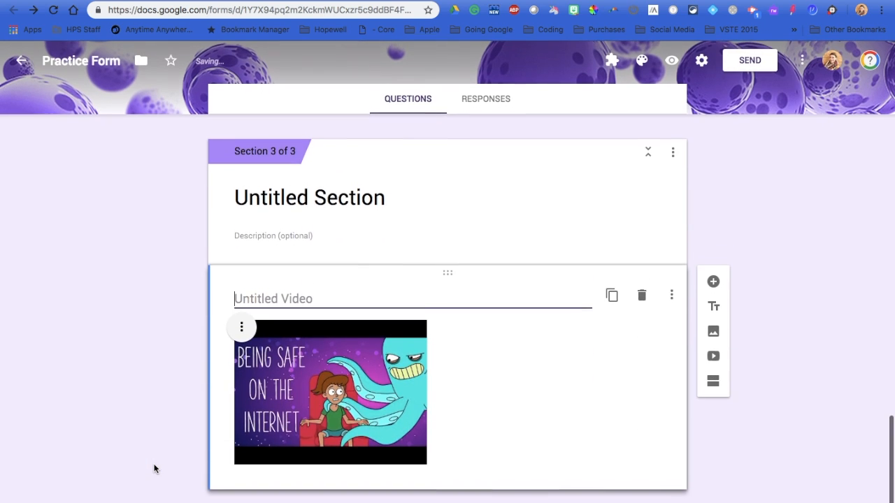
Enlarge the inserted video to nearly the full width of the form and center-align it
click(339, 433)
drag(429, 469, 599, 452)
scroll(596, 445, down, 2)
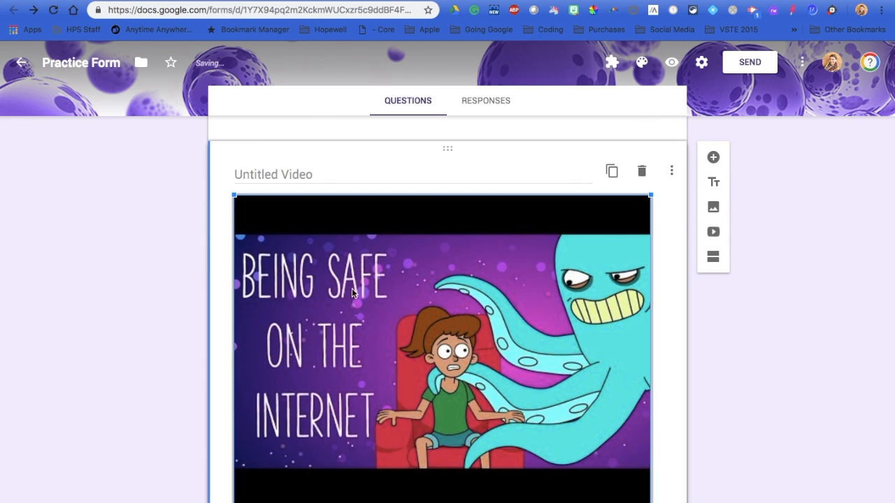
click(224, 221)
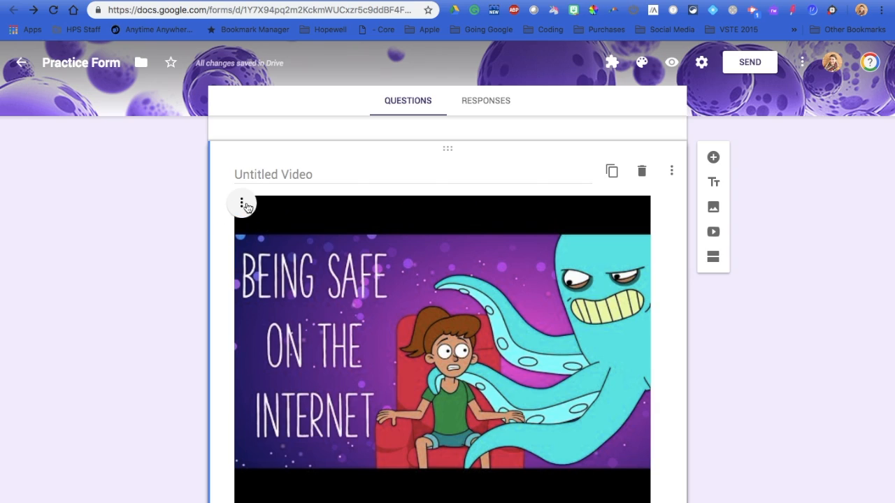
click(242, 204)
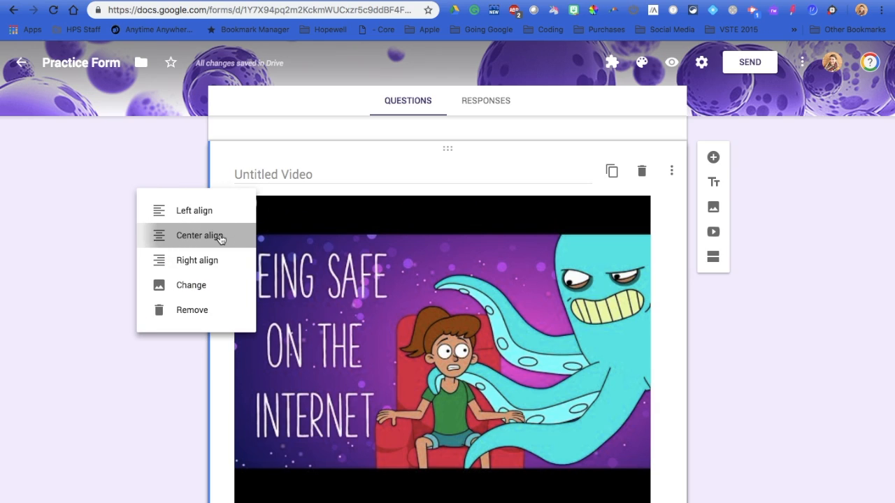
click(219, 238)
click(250, 177)
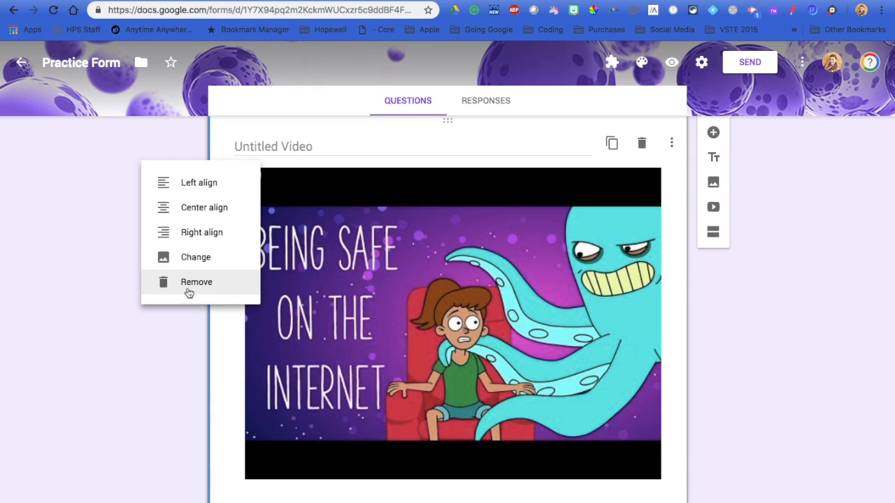
click(223, 341)
Enter "Watch the video to answer the questions." as the description of section 3
scroll(378, 170, up, 3)
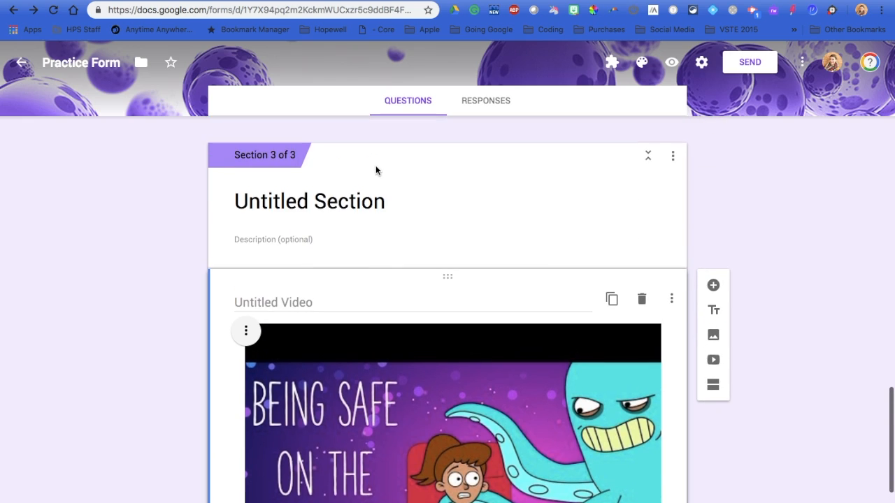
click(276, 232)
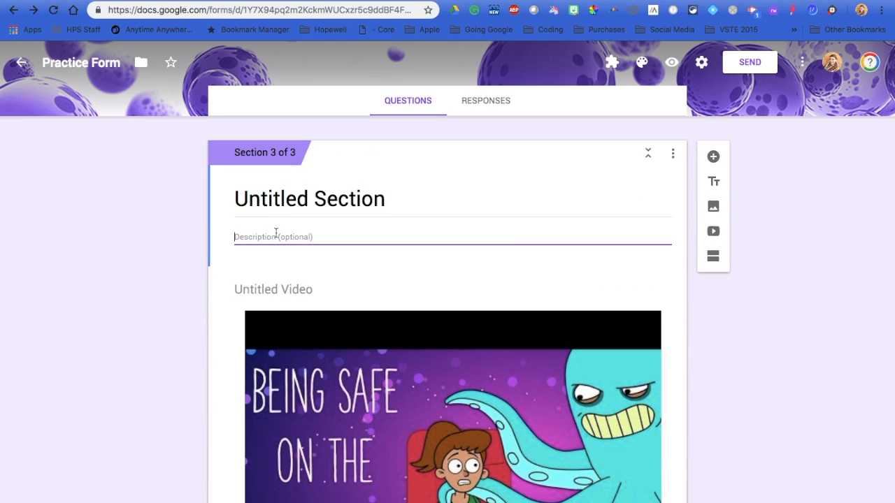
text(Watch the video to answer the questions.)
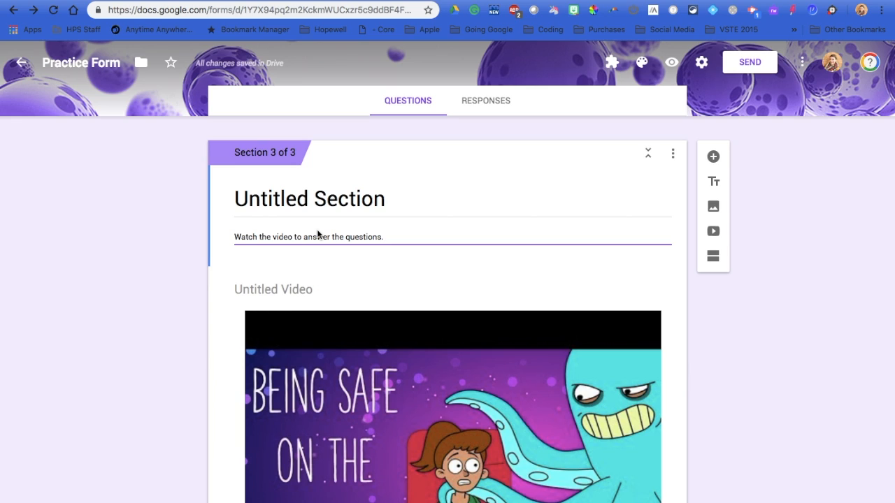
Add a question titled "Choose the title of the video" below the video and set its type to Dropdown
scroll(318, 234, down, 3)
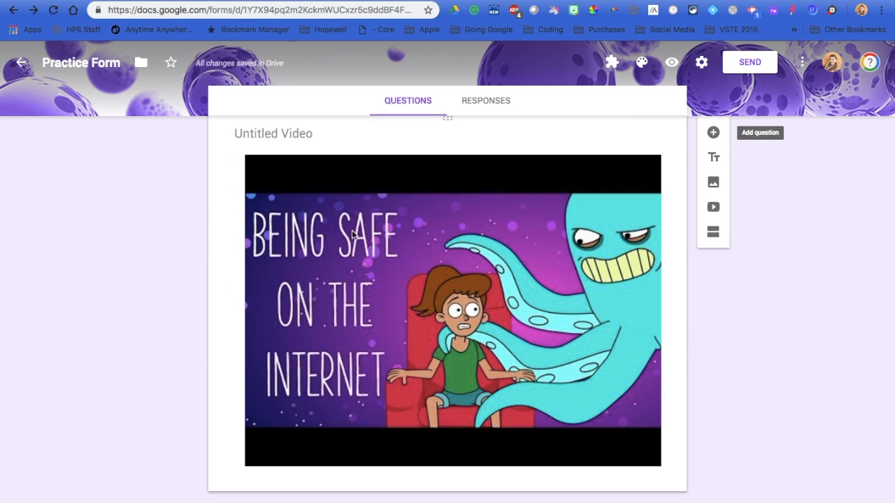
click(241, 307)
scroll(239, 284, up, 3)
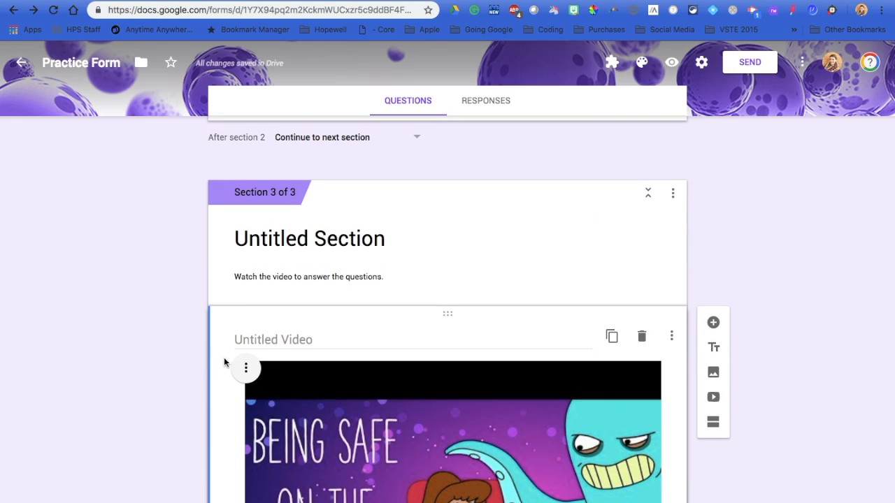
scroll(212, 424, down, 3)
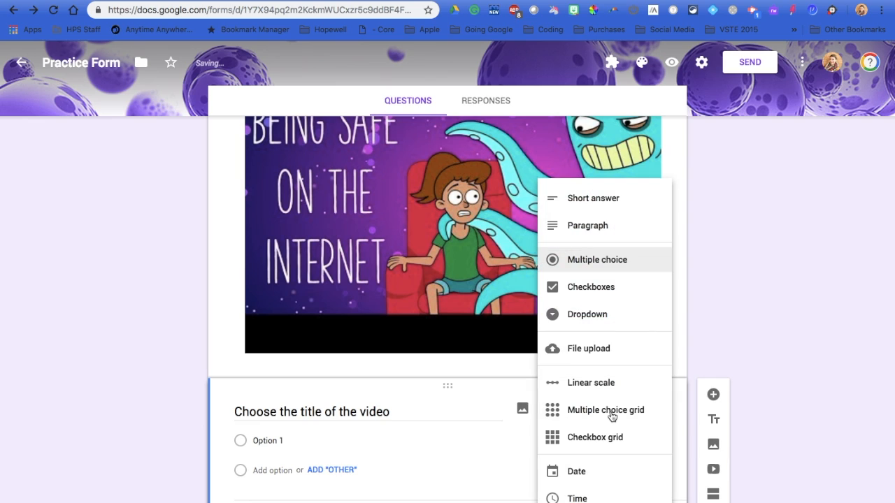
click(597, 314)
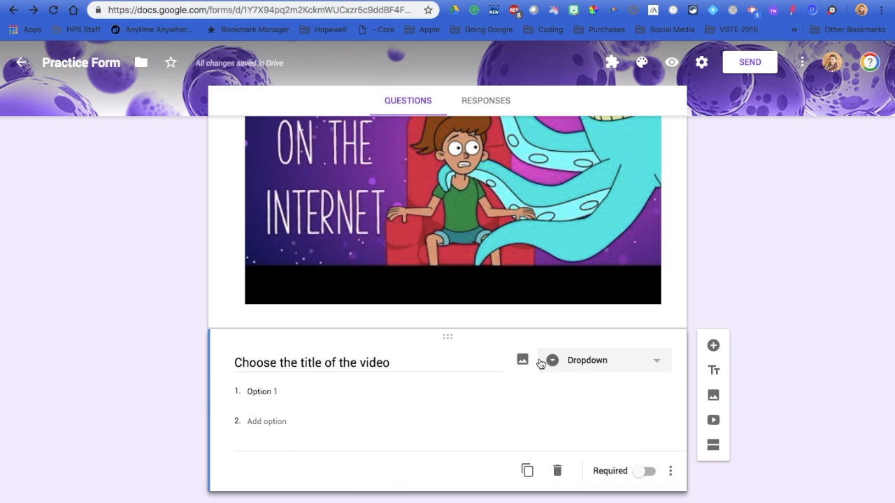
click(663, 362)
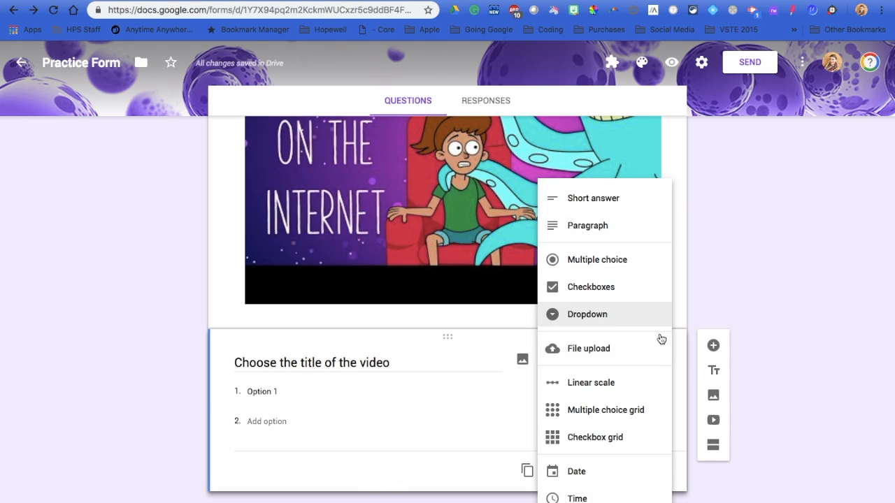
click(662, 315)
Enter Internet Safety, Being Safe on the Internet and What to do online as the dropdown options and make the question required
click(297, 391)
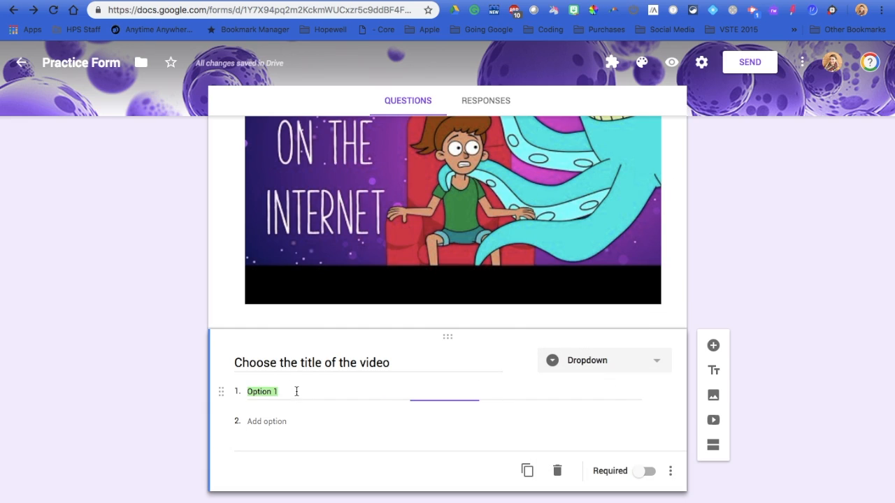
text(Internet Safety)
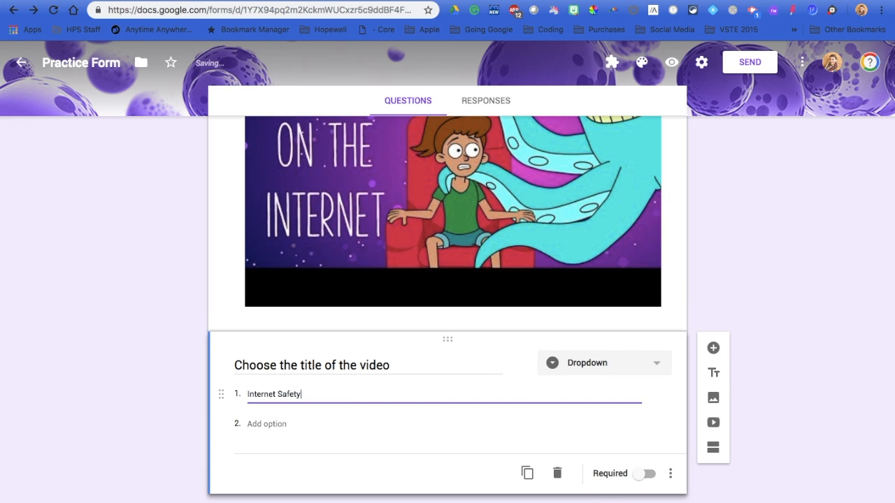
key(Return)
text(Being Safe on the Internet)
key(Return)
text(What to do online)
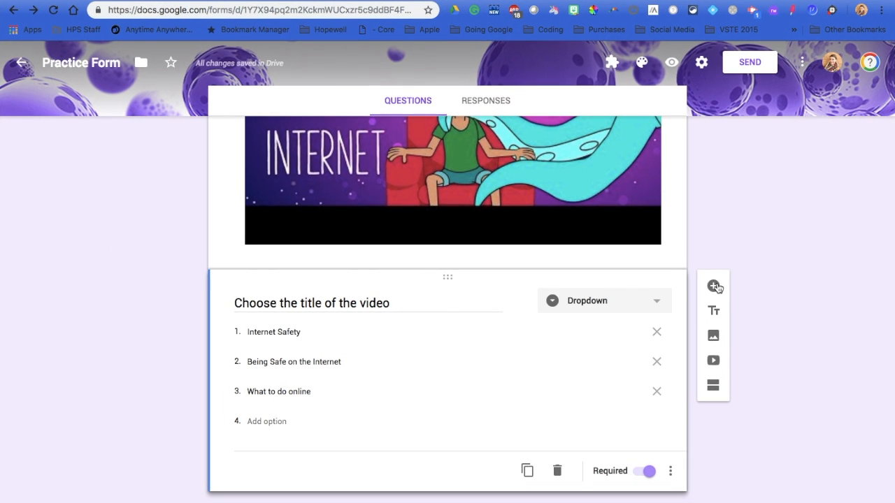
Add a new question below the video title question and set its type to File upload, allowing respondents to upload files to Drive
click(685, 282)
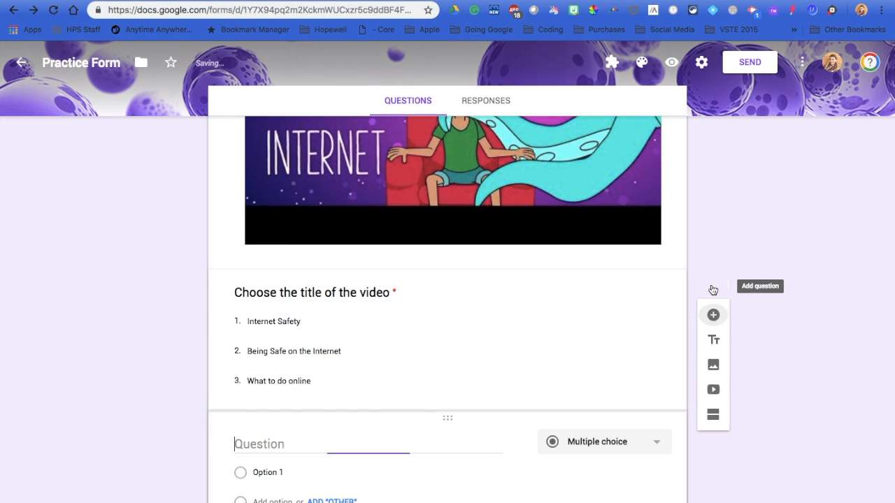
click(585, 444)
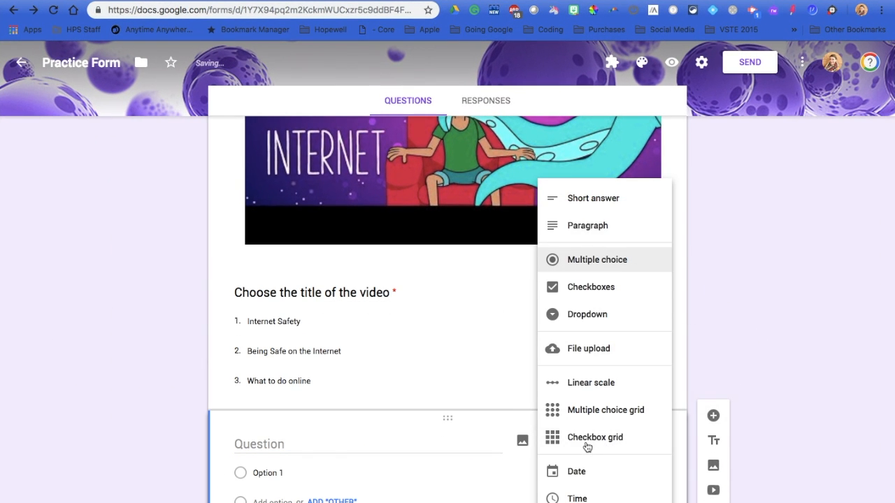
click(560, 348)
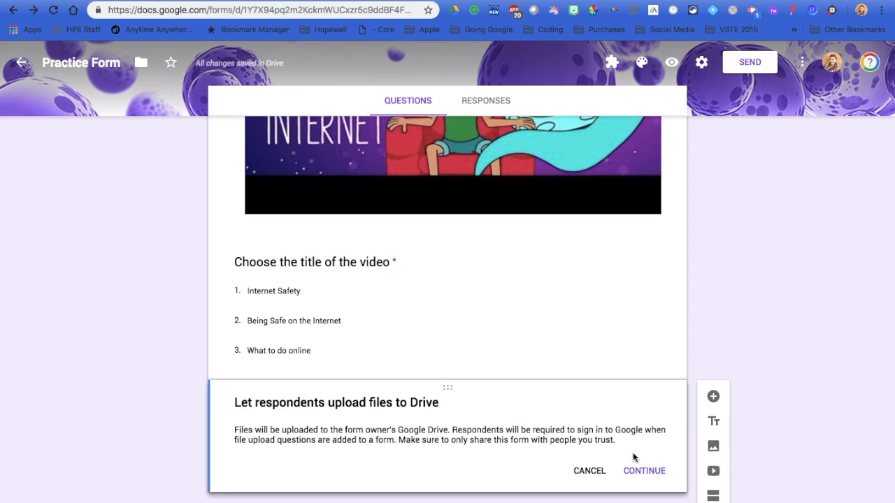
click(652, 473)
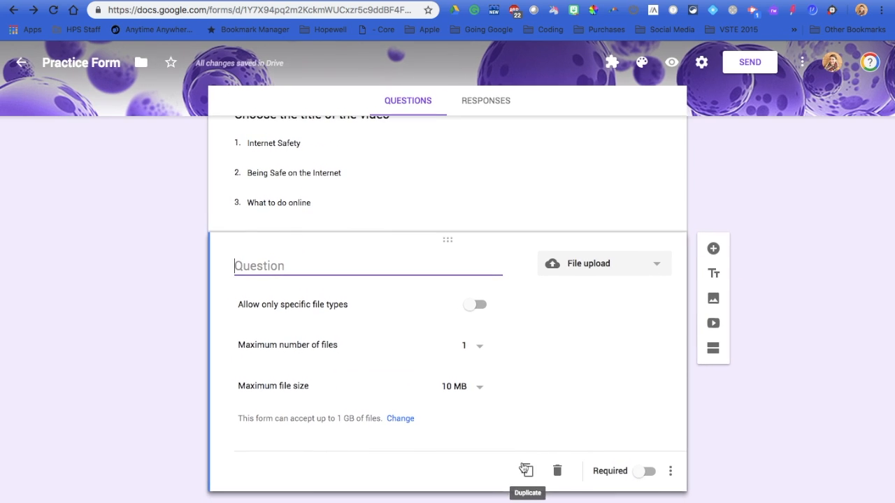
Title the file upload question "Share the Google Drawing you created" and allow only the Drawing file type
text(Share the Google Drawing You created)
drag(380, 266, 389, 266)
text(y)
click(473, 306)
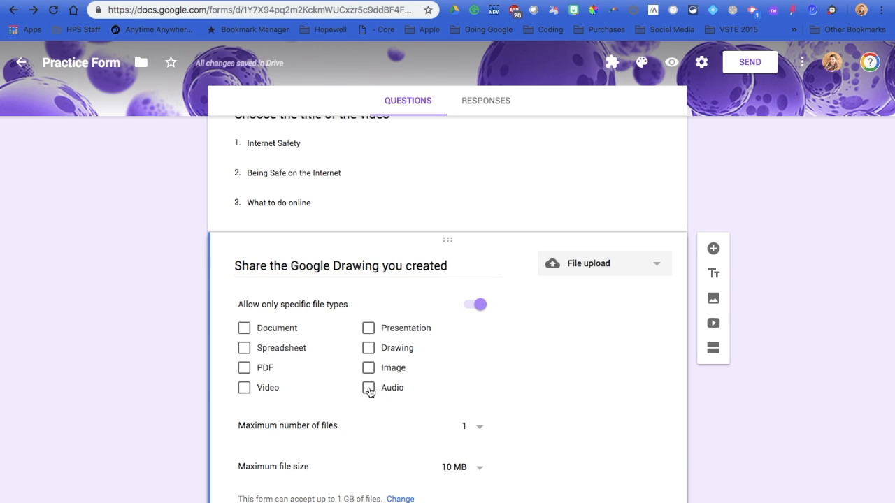
click(373, 350)
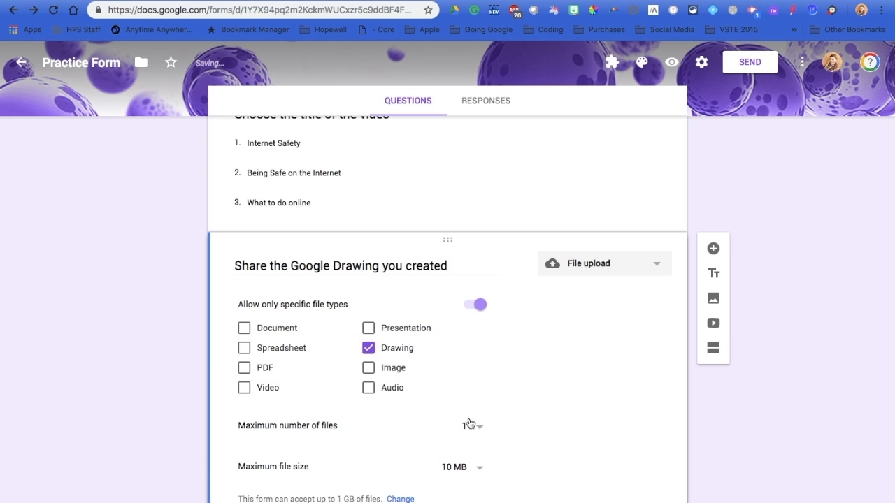
scroll(292, 439, down, 2)
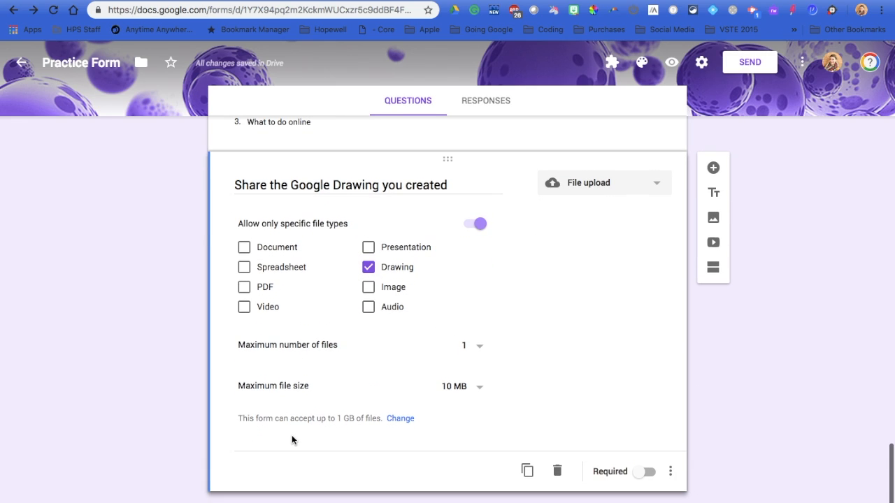
Check the maximum number of files and maximum file size choices of the upload question, selecting 10 MB for the size
click(482, 349)
click(480, 347)
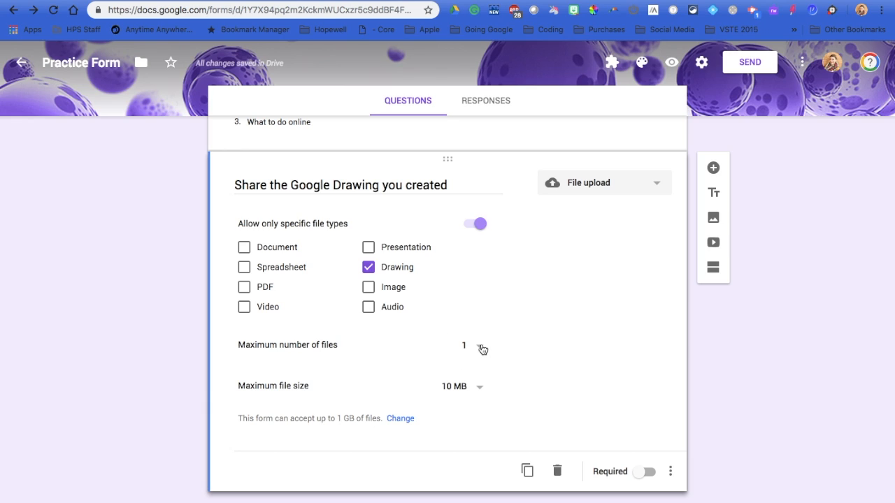
click(479, 393)
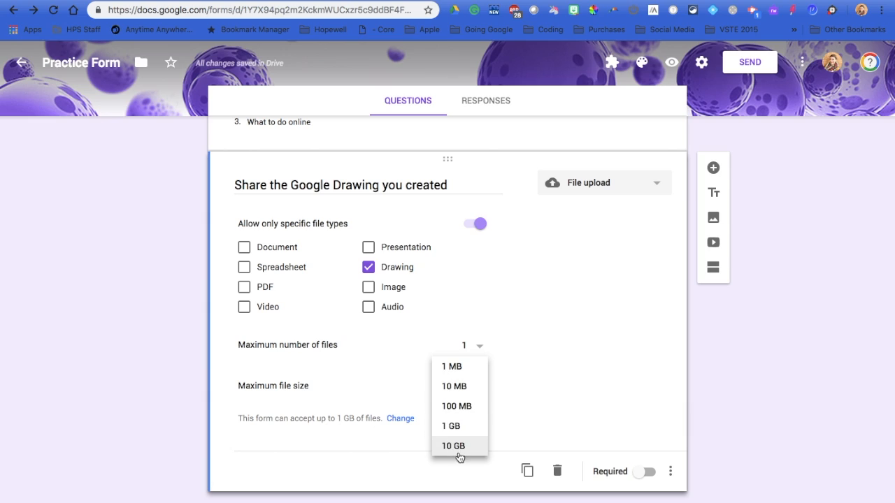
click(457, 391)
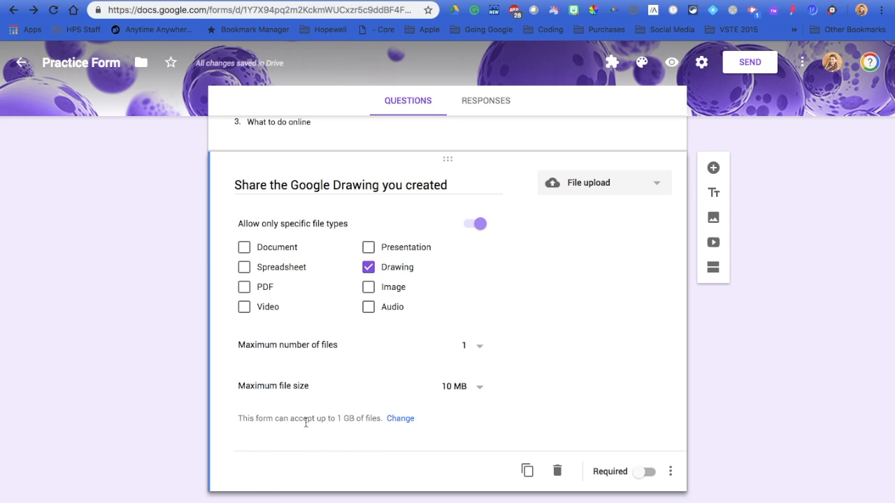
Review the choices for the maximum size of all files uploaded to the form and save the settings with 1 GB
click(400, 418)
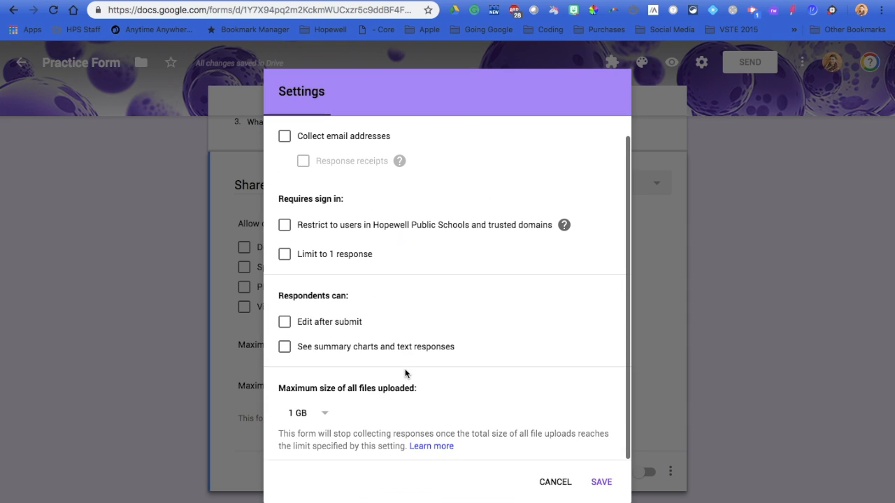
click(325, 413)
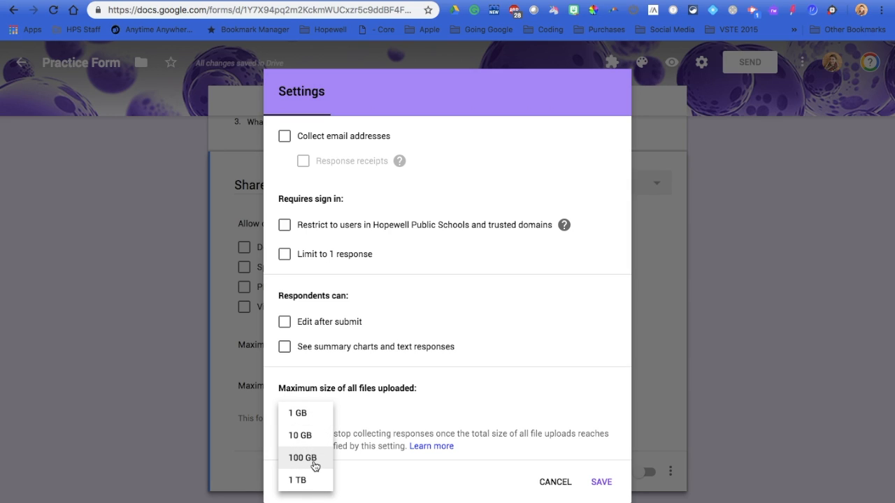
click(362, 418)
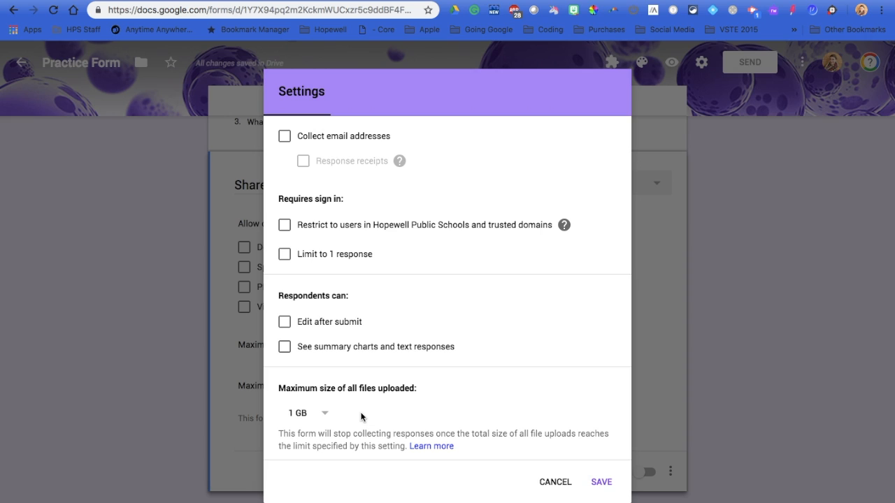
click(602, 483)
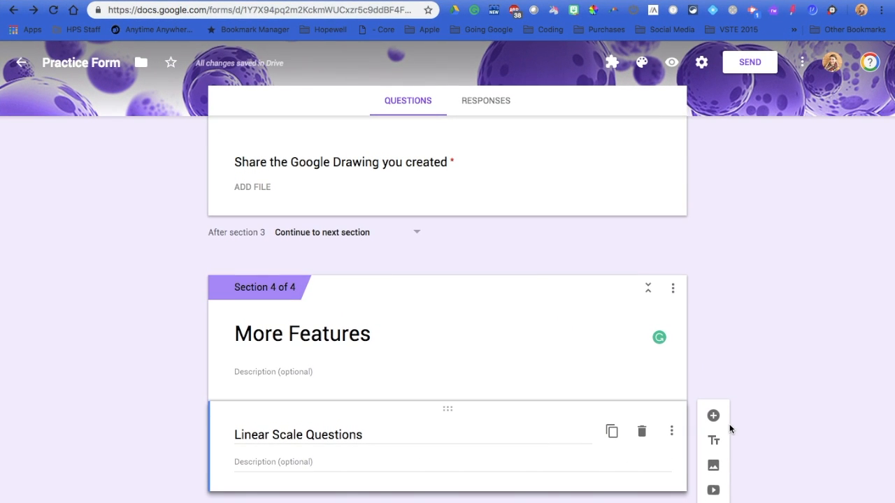
Add a Linear scale question under the "Linear Scale Questions" heading and give the heading the description "Rate the following on a scale of 0-3"
click(713, 417)
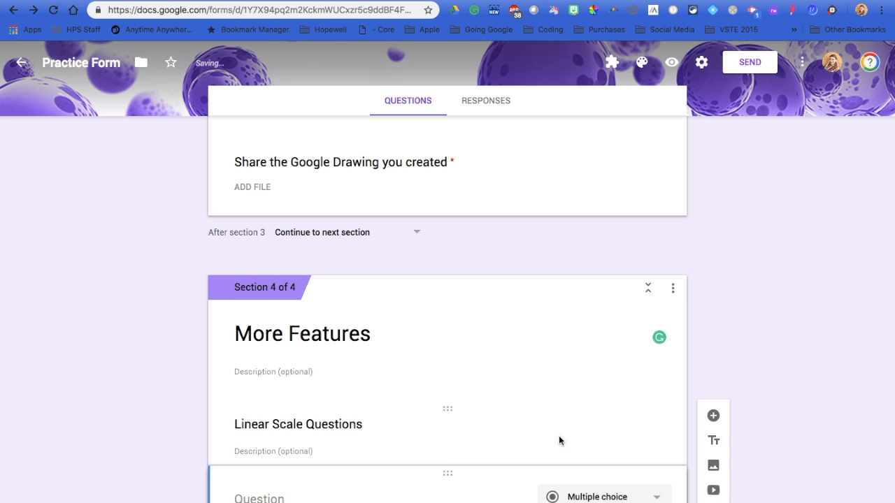
click(622, 365)
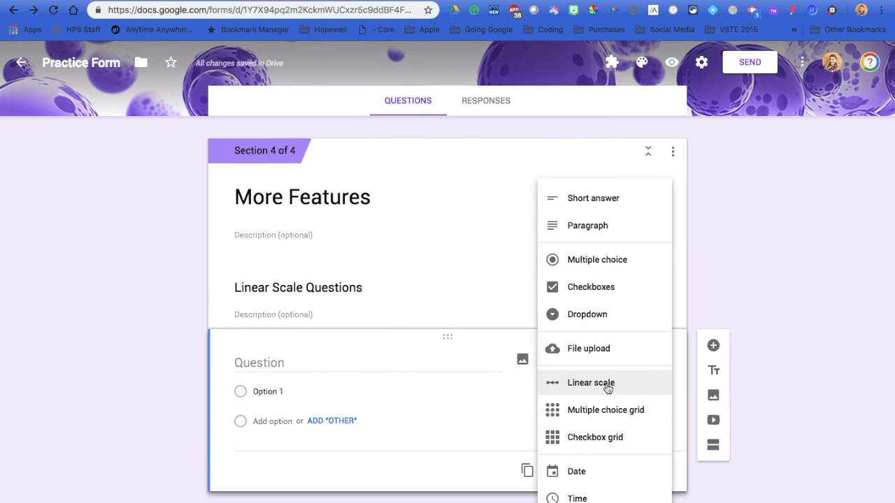
click(590, 385)
click(441, 361)
click(273, 315)
text(Rate the following on a scale of 0-3)
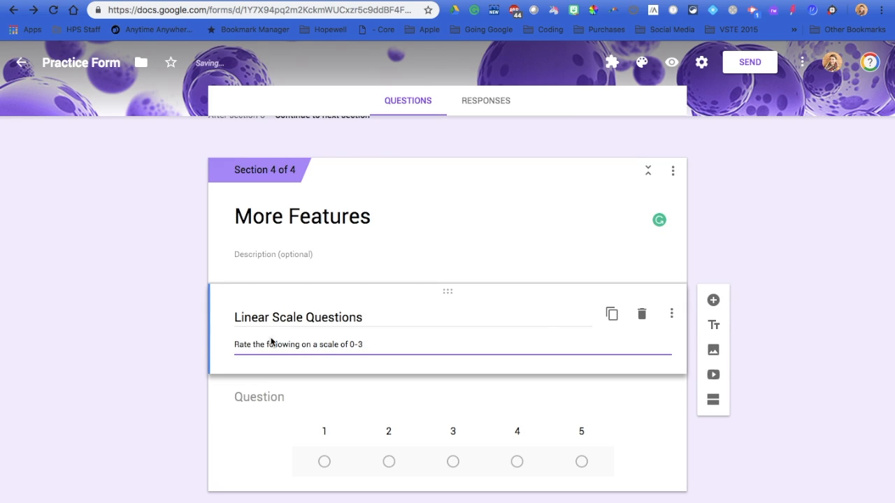
Title the linear scale question "I am comfortable with forms?" and set its scale from 0 to 3
click(265, 396)
text(I am comfortable with forms?)
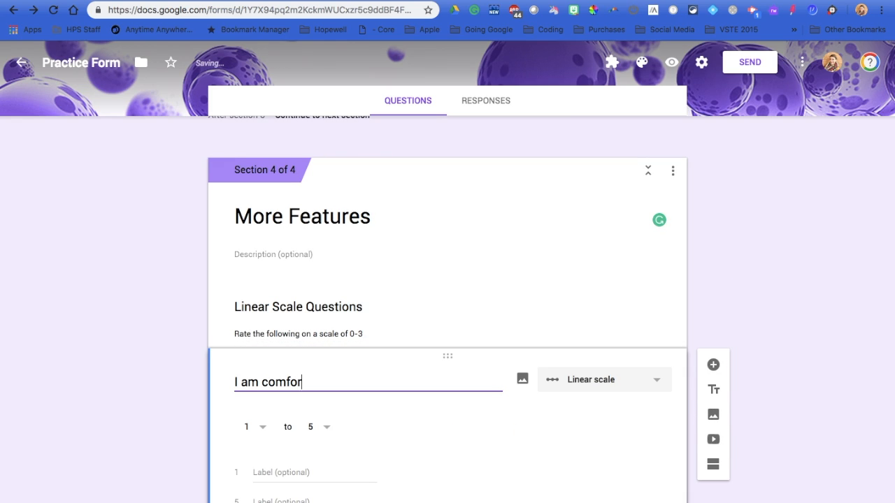
click(249, 426)
click(248, 399)
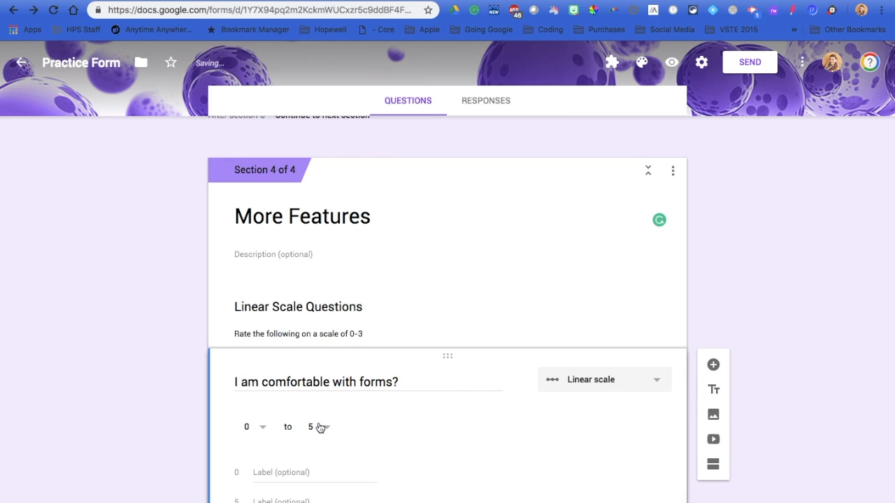
click(318, 426)
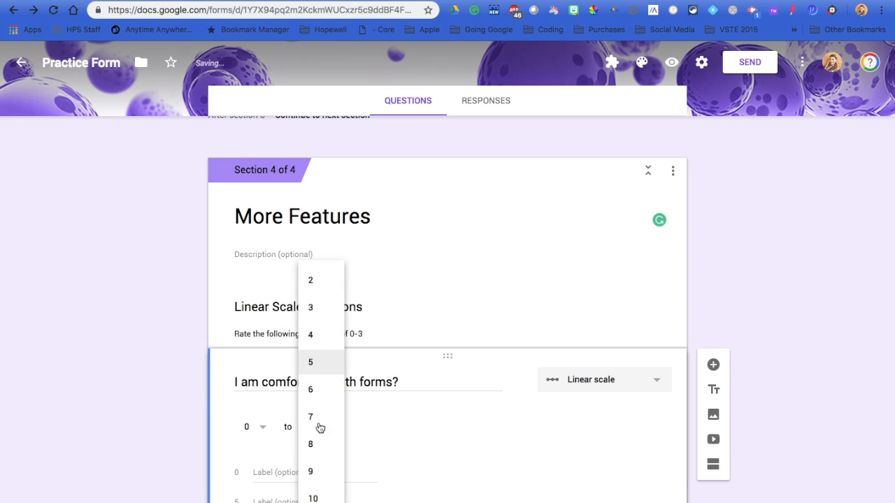
click(314, 308)
Label the scale's 0 end "Not at all" and its 3 end "Very Comfortable", and make the question required
click(264, 476)
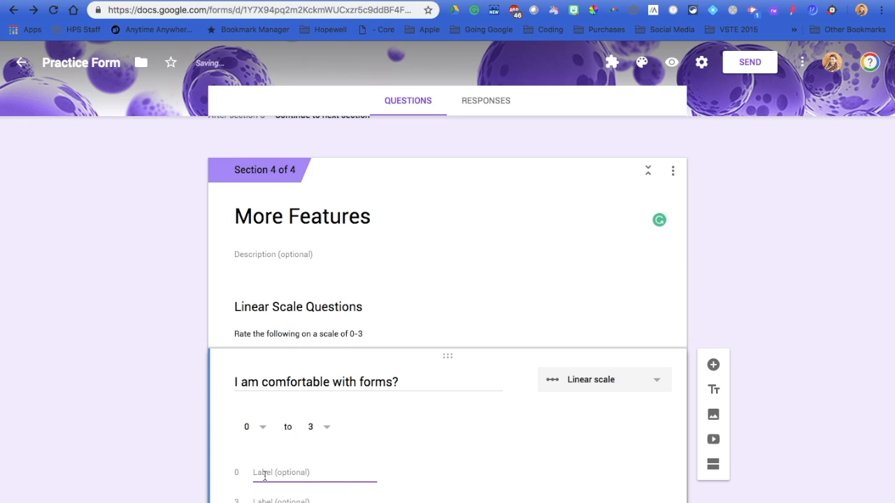
text(Not at all)
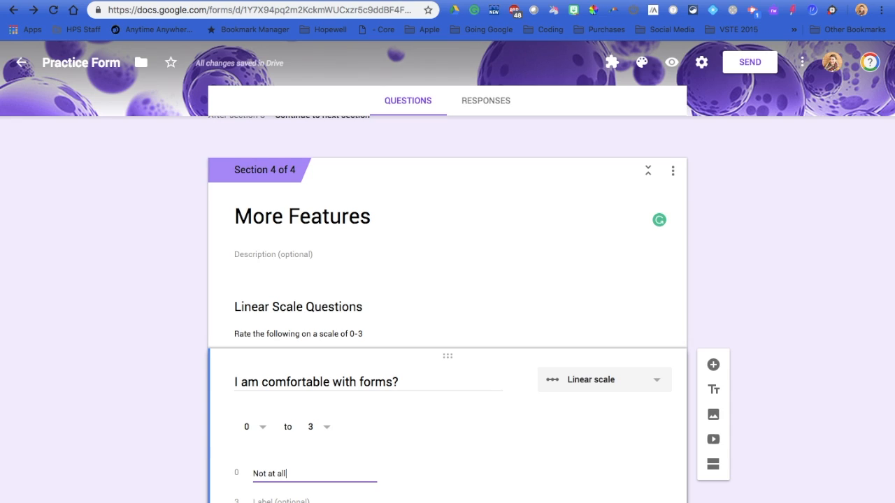
click(266, 501)
text(Very Comfortable)
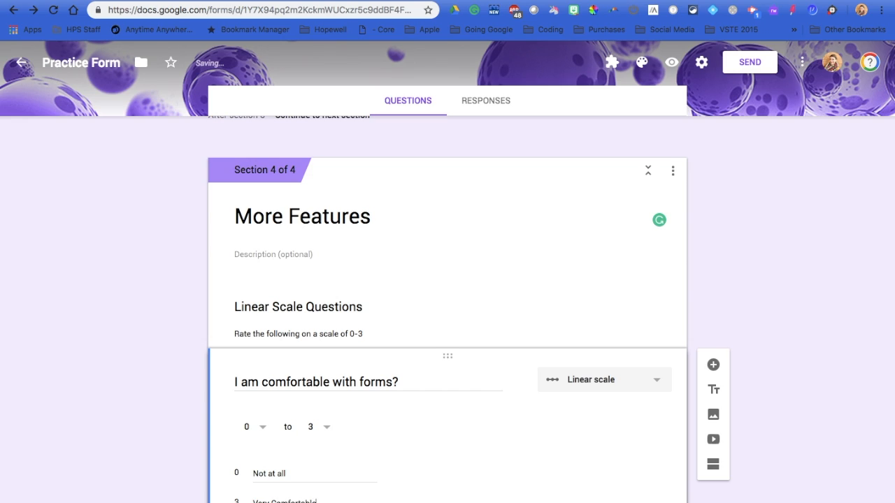
scroll(472, 488, down, 2)
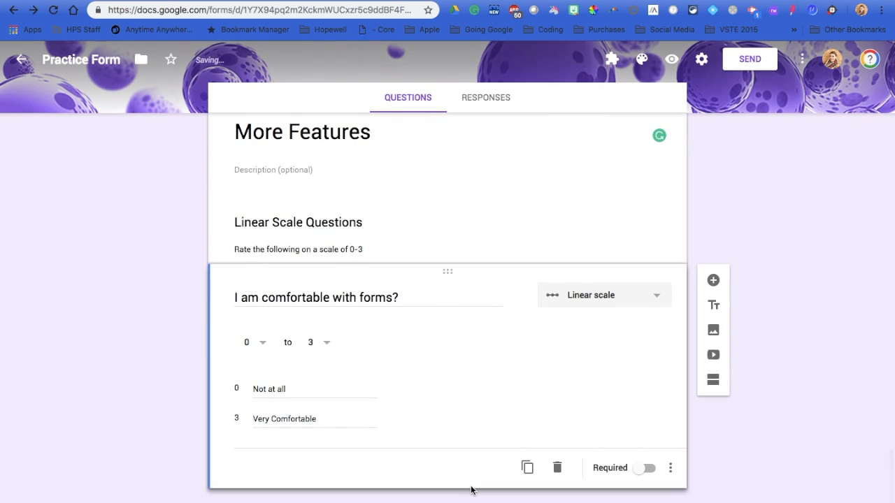
click(640, 474)
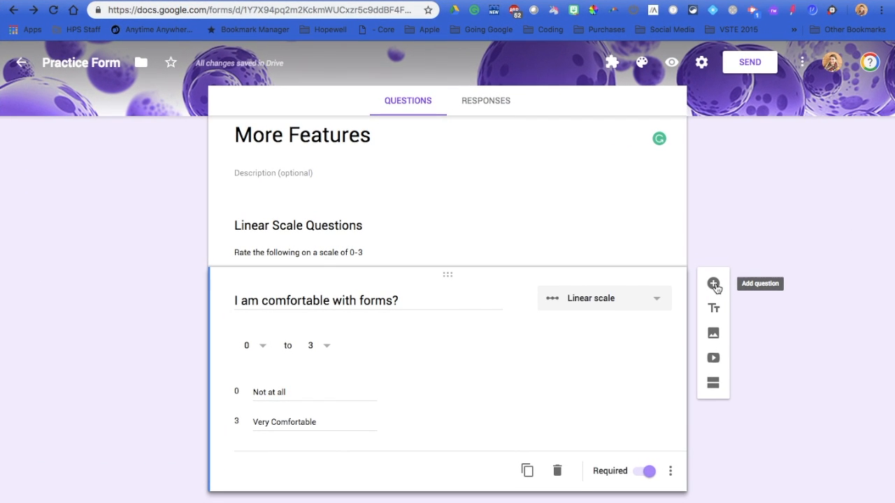
Add a new question below the linear scale question and set its type to Multiple choice grid
click(713, 285)
click(580, 418)
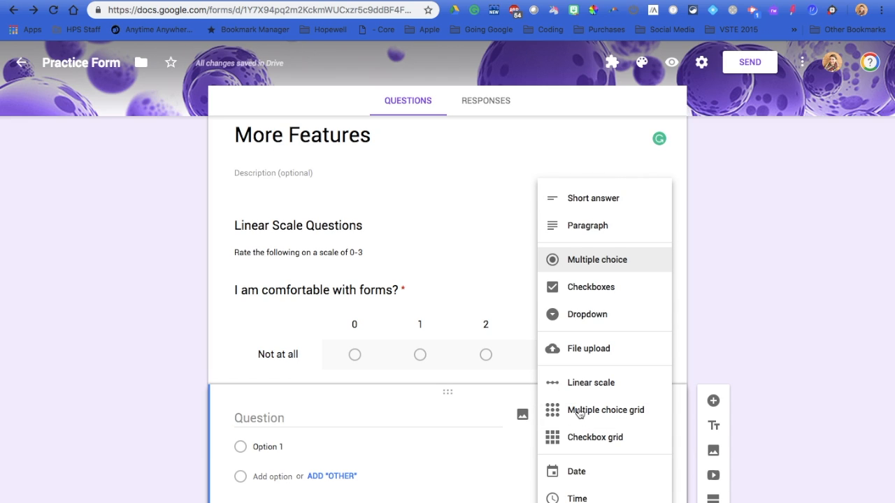
click(579, 414)
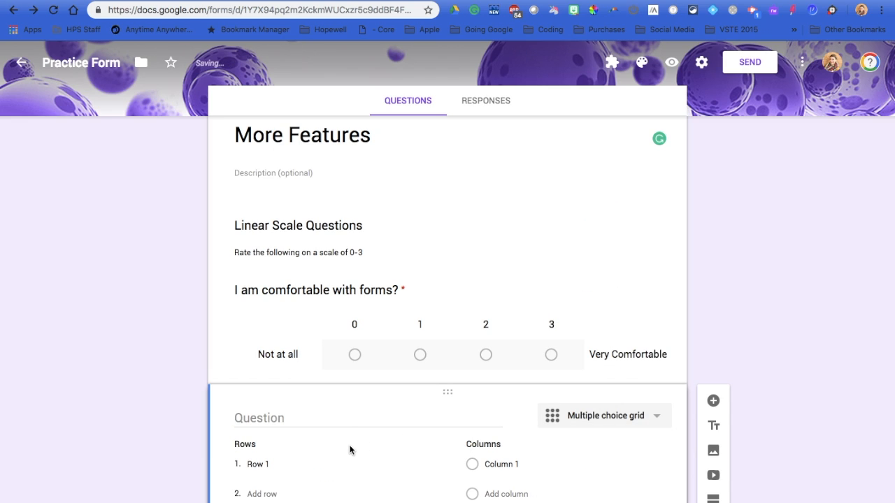
scroll(350, 449, down, 2)
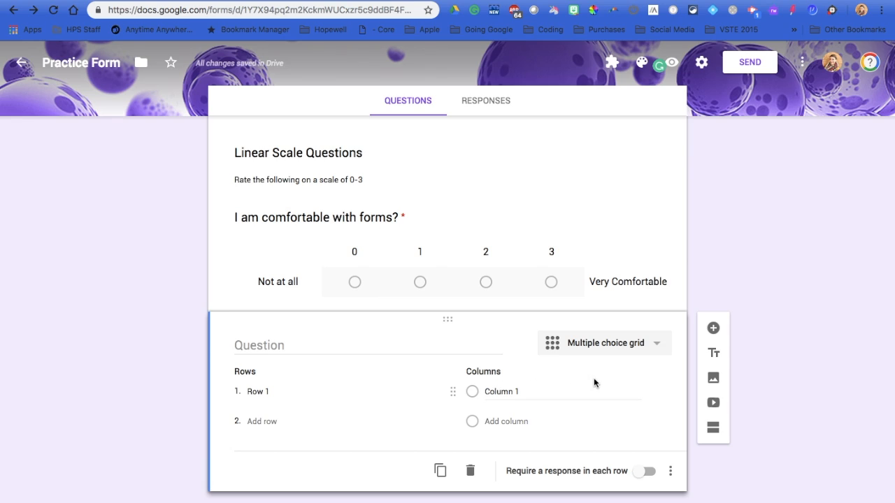
mouse_move(388, 335)
click(523, 342)
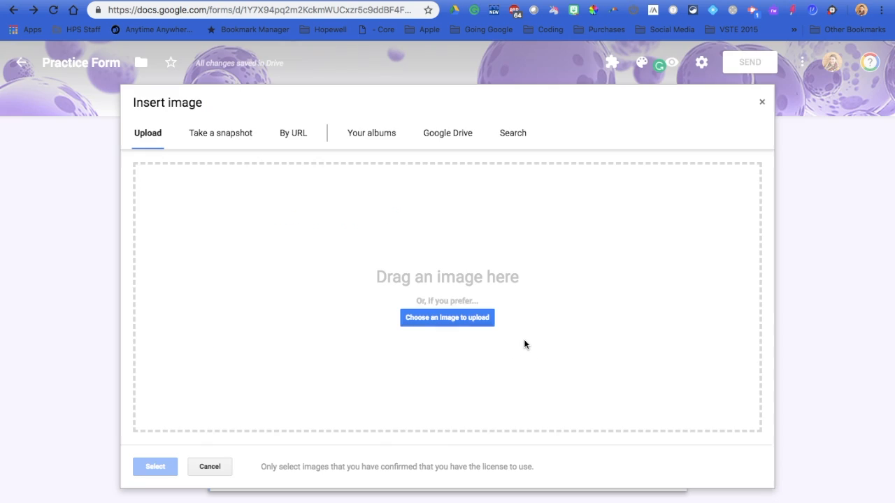
click(420, 318)
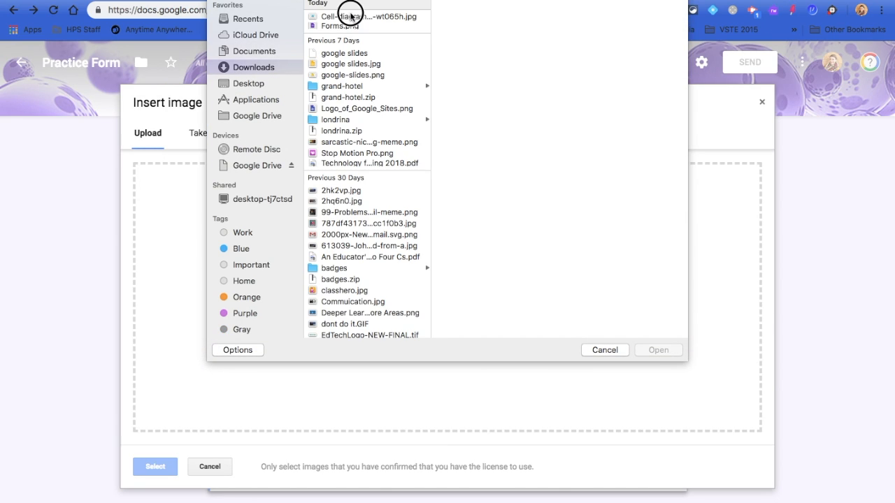
click(349, 15)
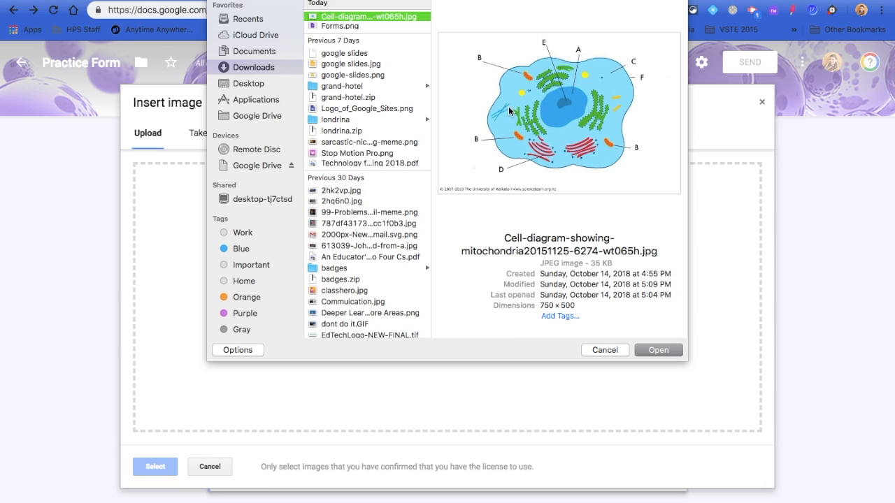
click(658, 350)
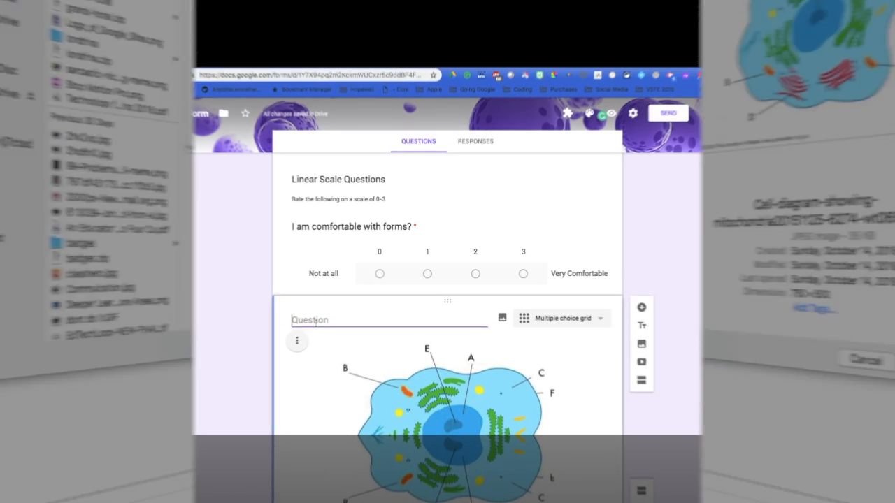
text(Identify the parts )
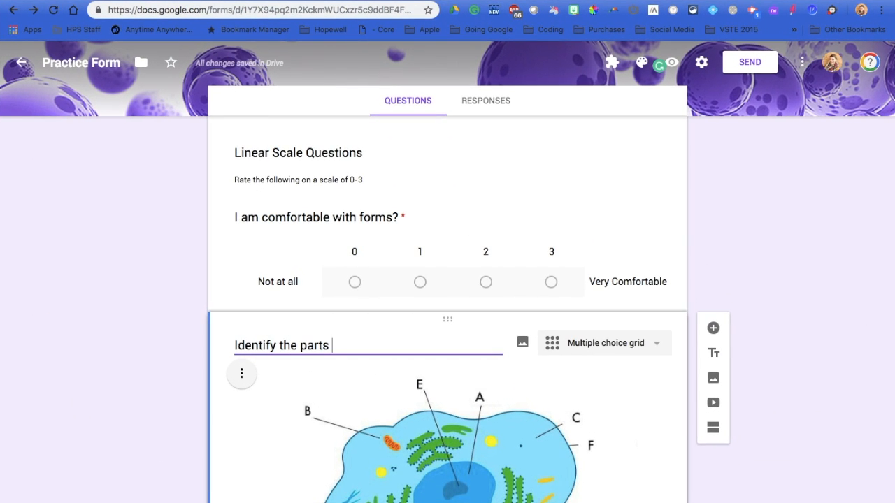
text(of the cell diagram.)
Enter grid rows Cytoplasm, Mitochondria, Nucleus, Golgi Apparatus, Nucleolus and Cell Membrane with columns A to F, and require a response in each row
scroll(269, 396, down, 5)
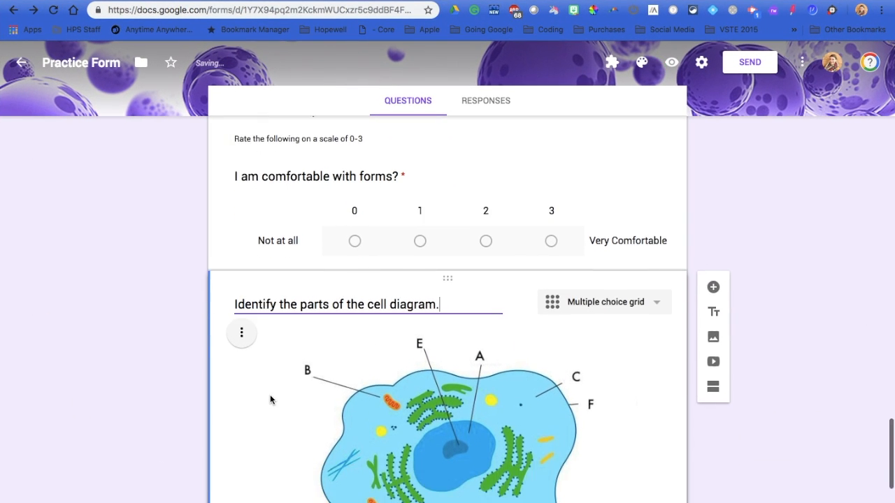
scroll(270, 394, down, 1)
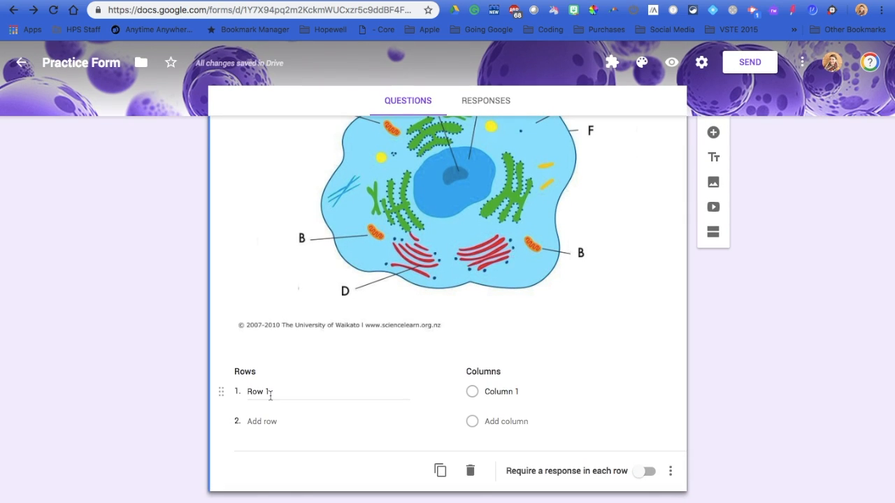
scroll(270, 396, up, 1)
click(500, 445)
text(A)
key(Return)
text(B)
key(Return)
text(Cell Membrane)
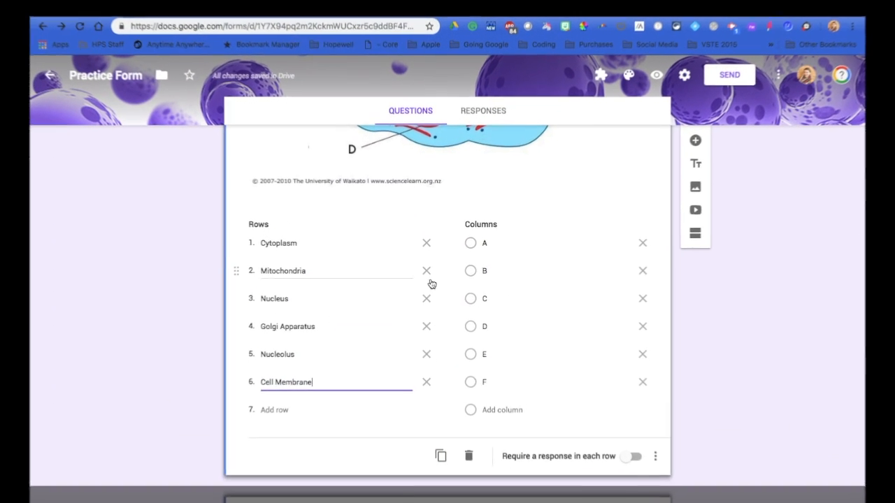
scroll(430, 298, down, 1)
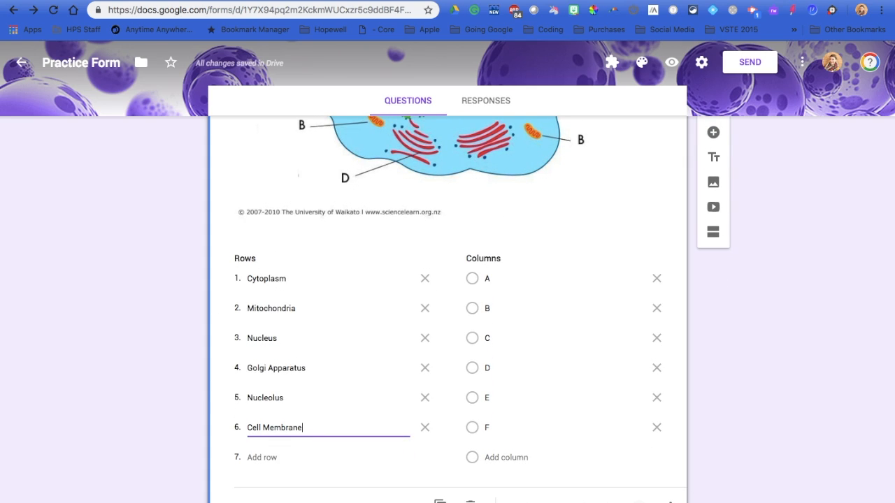
click(642, 499)
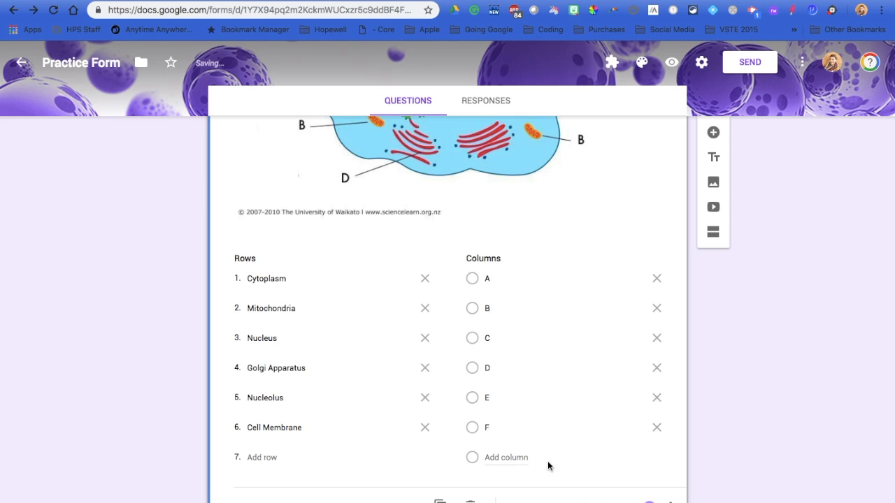
Add a new question below the cell diagram grid question
scroll(571, 363, up, 3)
scroll(570, 364, up, 2)
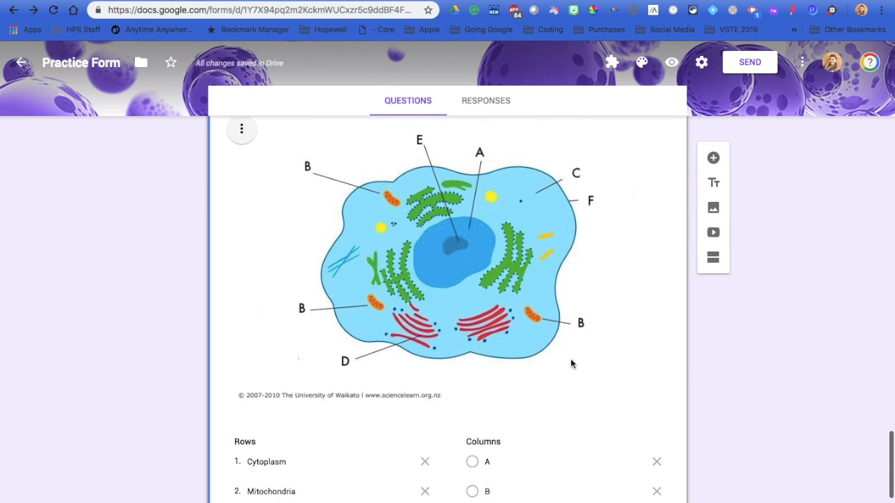
scroll(571, 364, down, 5)
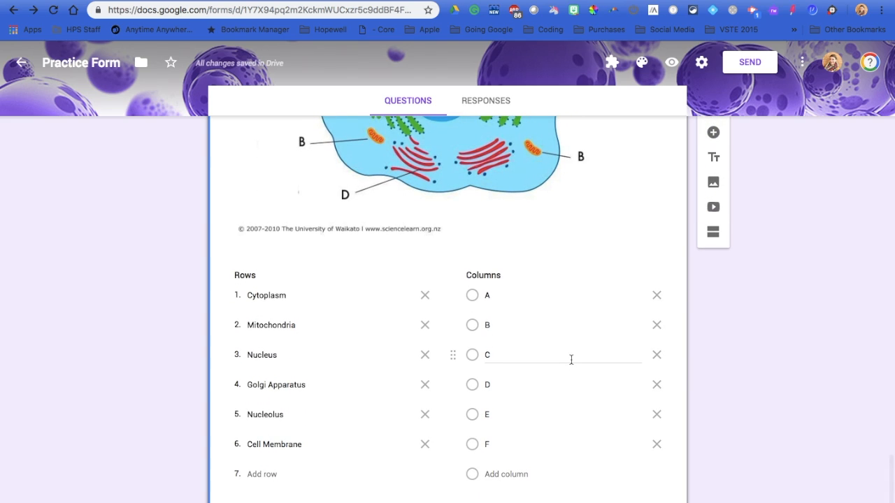
scroll(571, 359, down, 2)
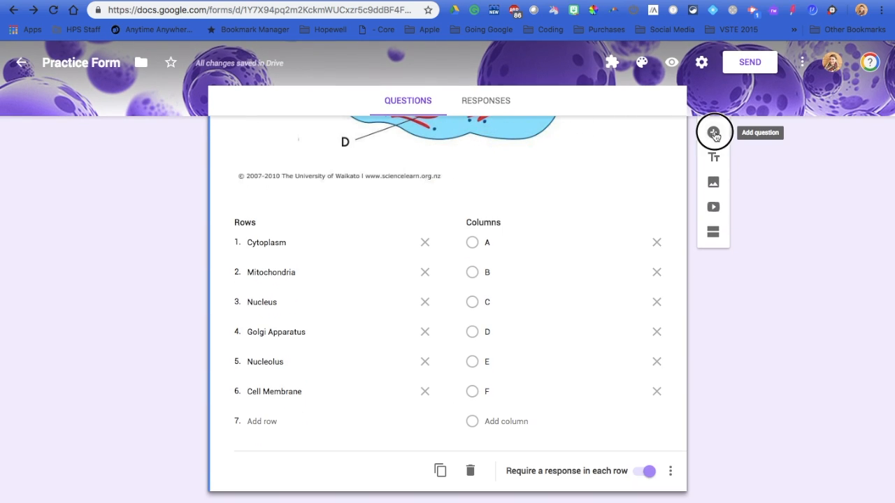
click(713, 131)
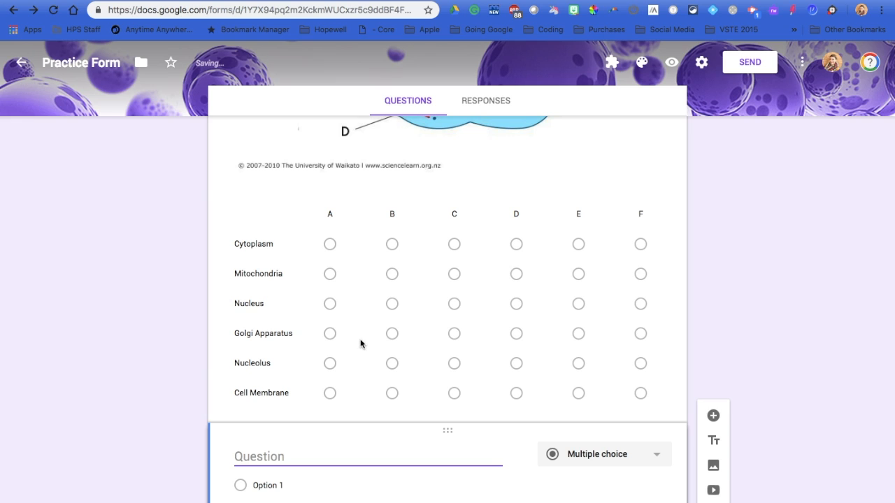
scroll(415, 286, up, 5)
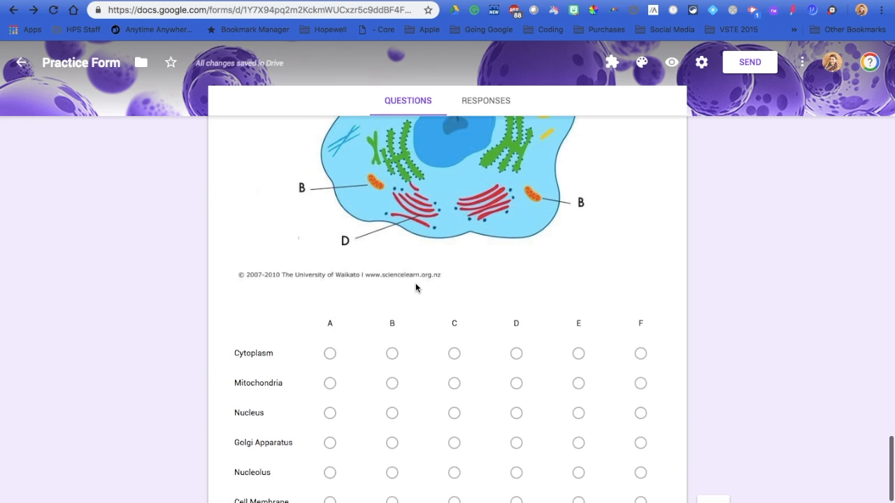
scroll(415, 287, down, 6)
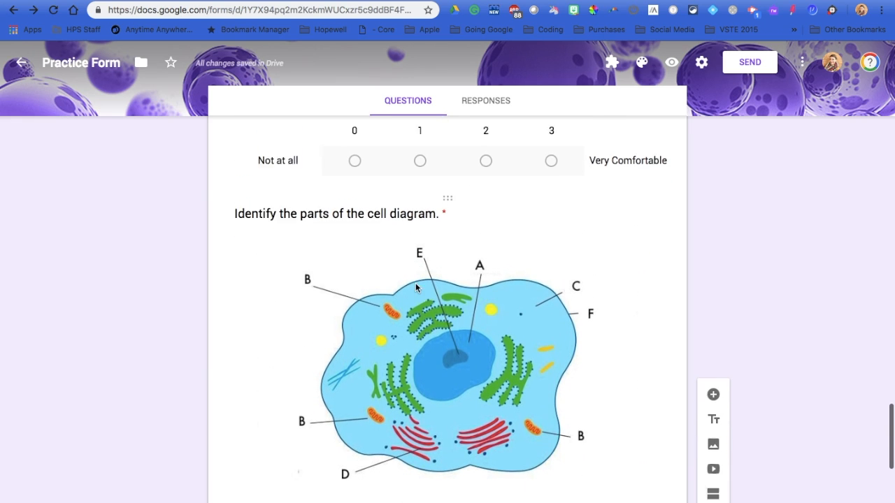
Try the Date type for the new question and switch it to Time
click(577, 379)
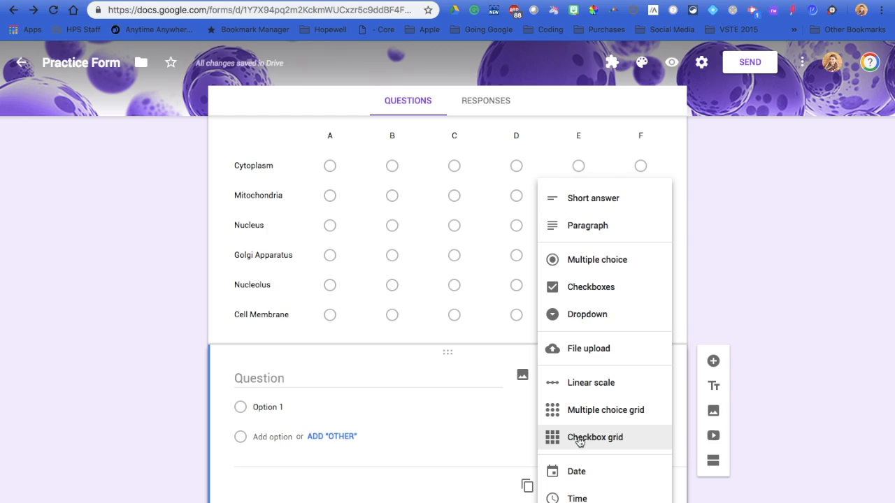
click(577, 471)
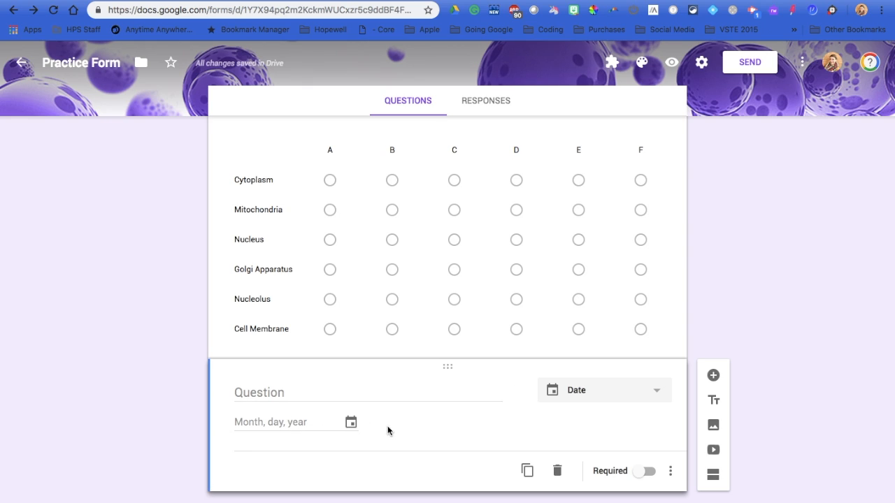
click(657, 391)
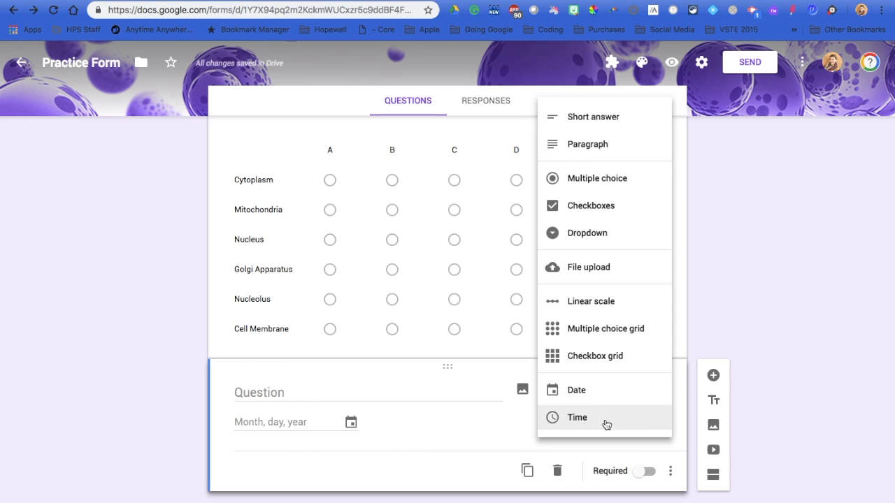
click(594, 420)
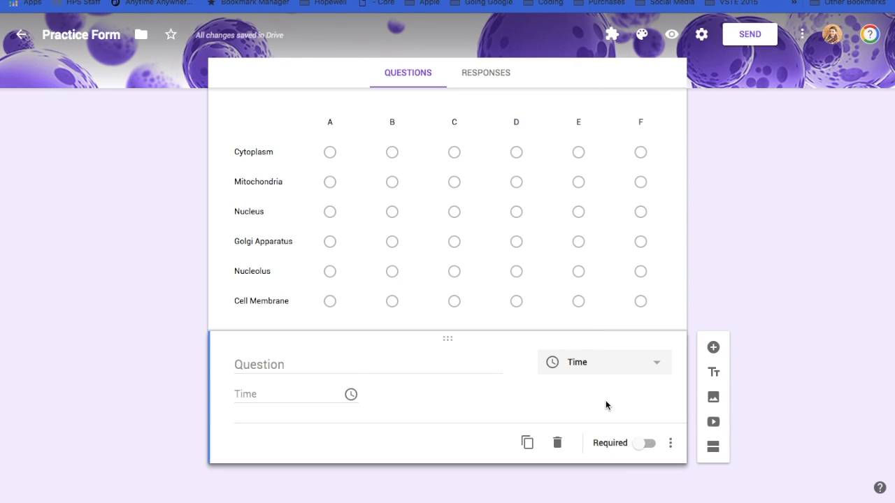
In the form's general settings, turn on email address collection and restrict access to users in Hopewell Public Schools and trusted domains
scroll(610, 371, up, 15)
scroll(610, 374, up, 20)
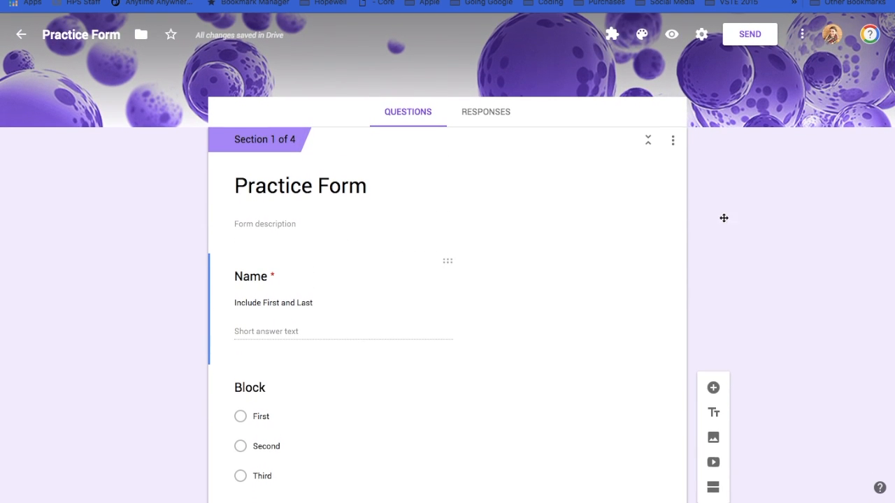
click(702, 36)
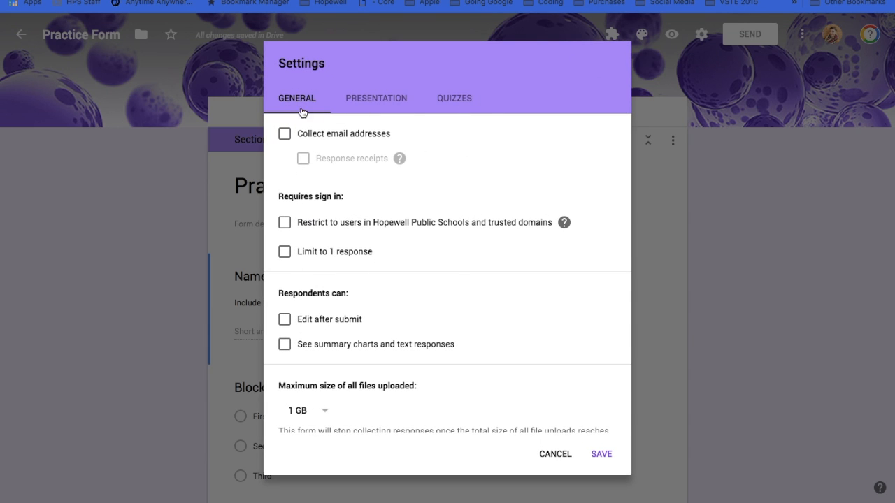
scroll(300, 192, down, 1)
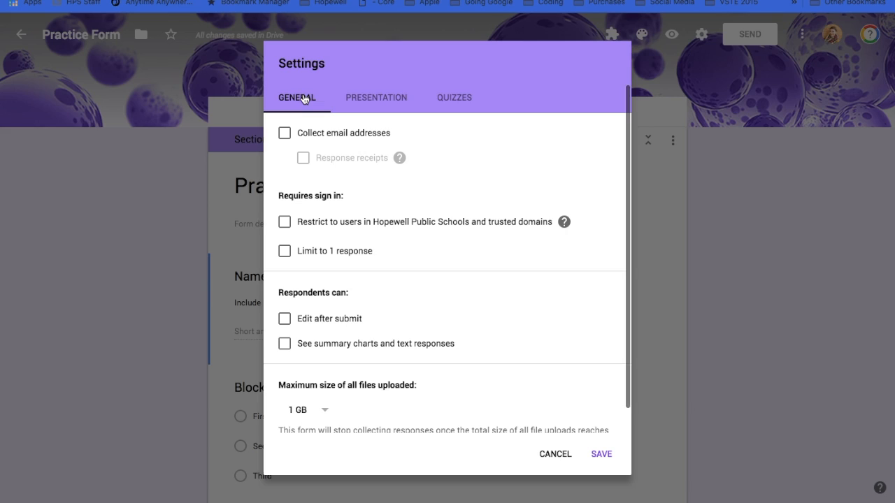
click(284, 136)
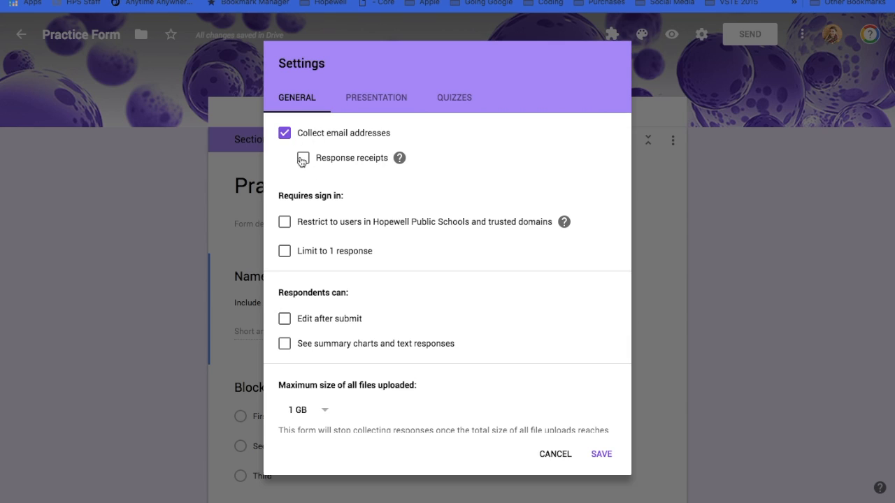
click(285, 222)
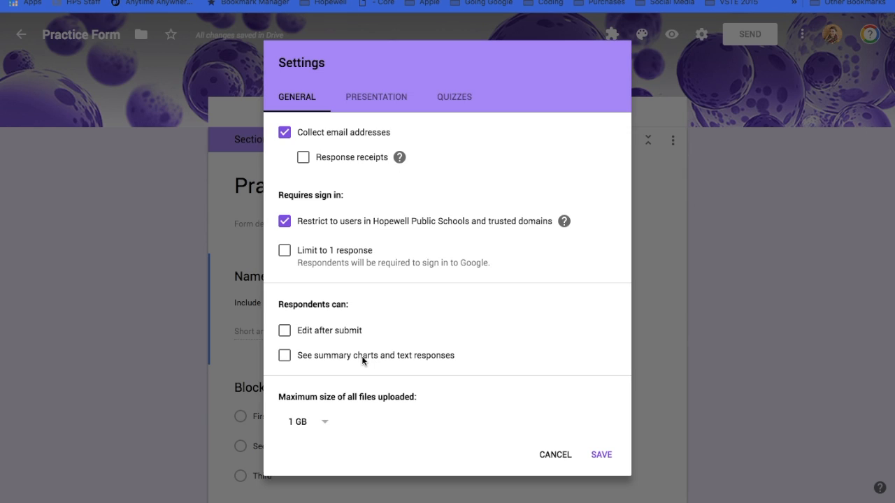
scroll(435, 207, up, 1)
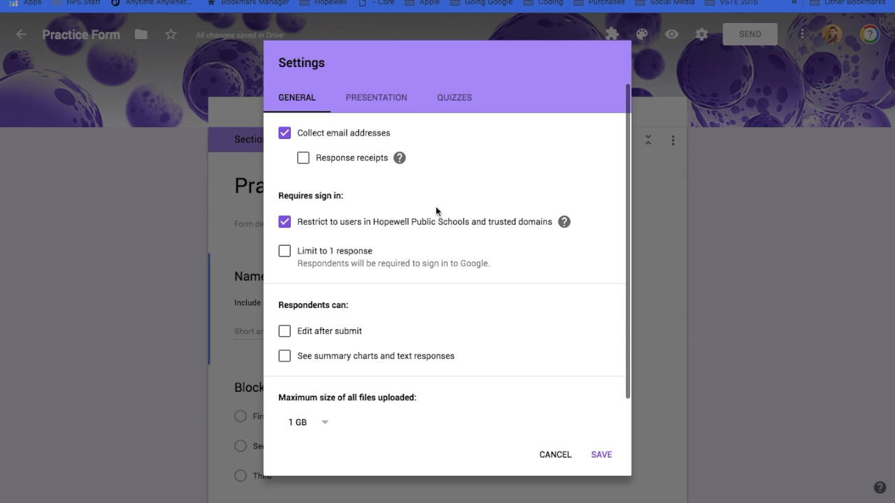
Show a progress bar and set the confirmation message to "Thanks for taking the quiz. Results will be given as soon as everyone has completed the assignment."
click(376, 102)
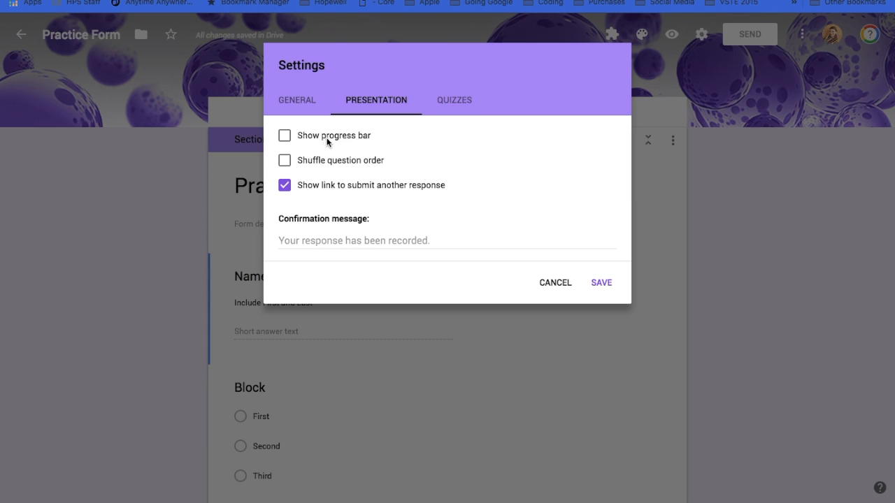
click(284, 136)
click(302, 241)
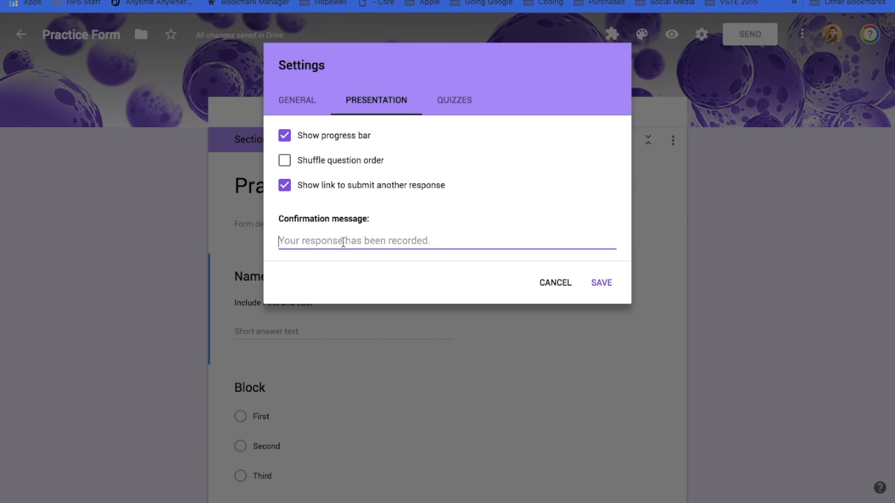
text(THank)
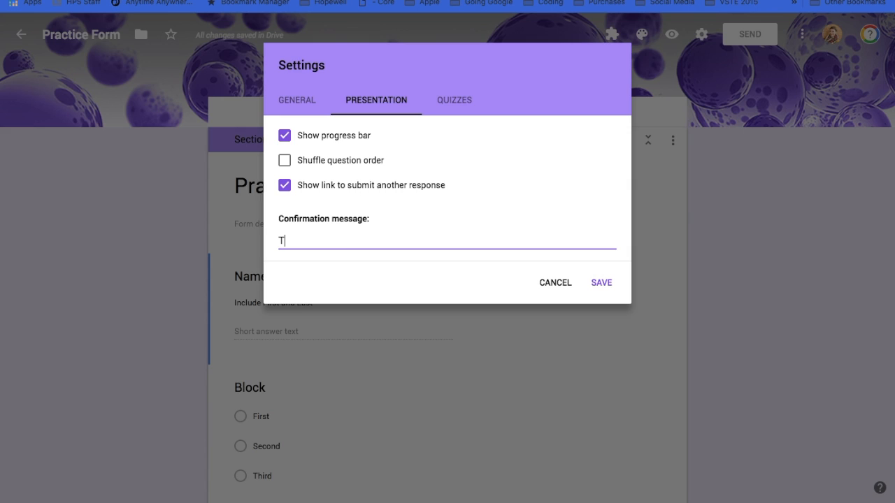
key(BackSpace)
key(BackSpace)
key(BackSpace)
key(BackSpace)
text(hanks for taking the quiz. Results will be given as soon as everyone has completed the assignment.)
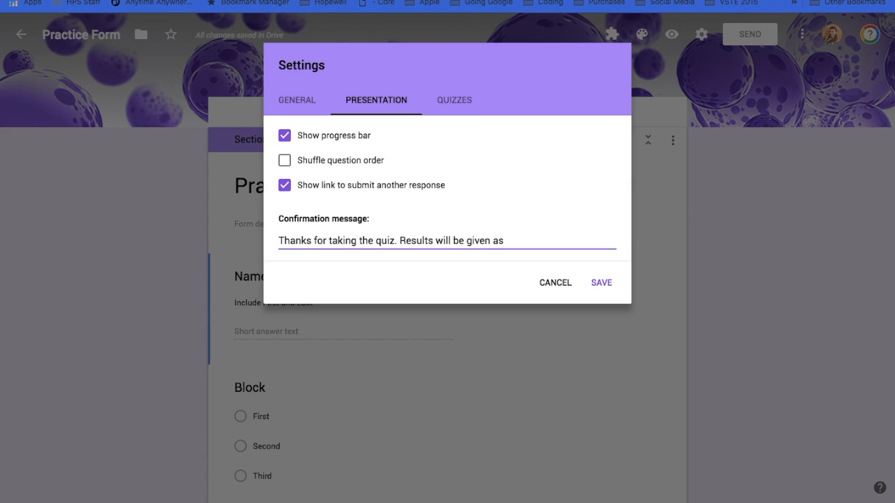
Make the form a quiz with grades released later, after manual review, and save the settings
click(453, 103)
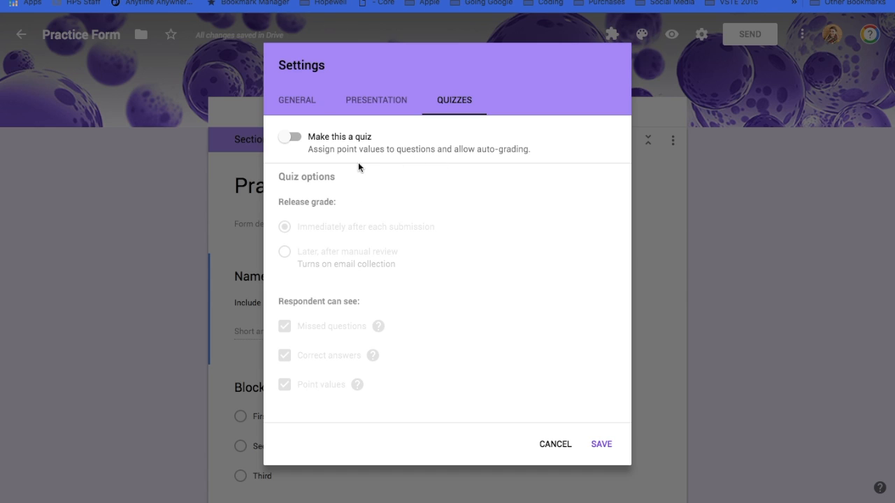
click(290, 138)
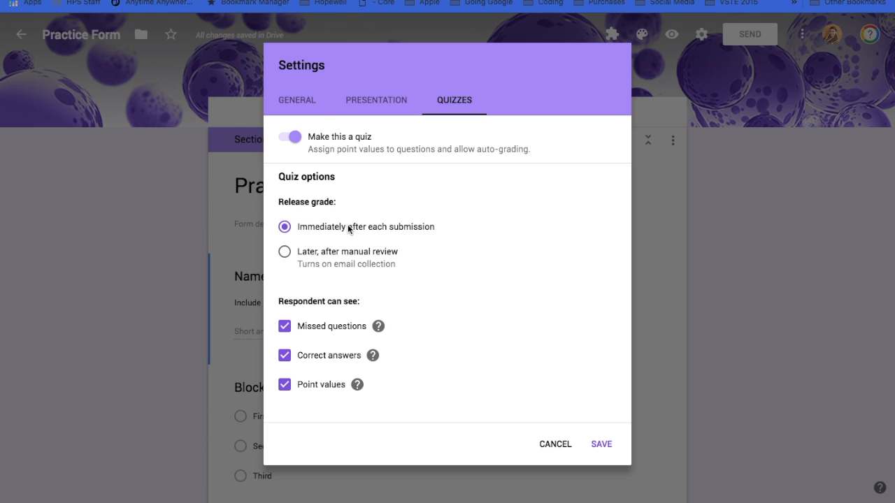
click(284, 253)
click(611, 443)
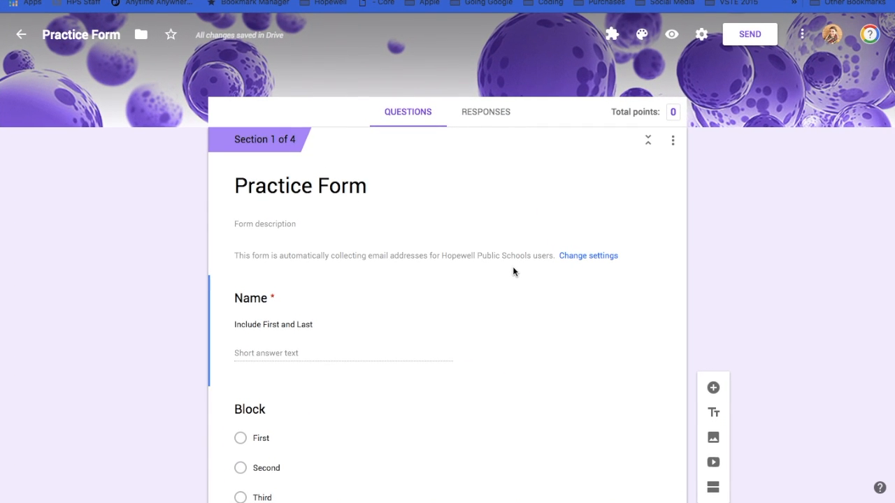
Examine the Name and Block questions in section 1 for their answer key and point options
scroll(512, 269, down, 3)
scroll(512, 269, up, 2)
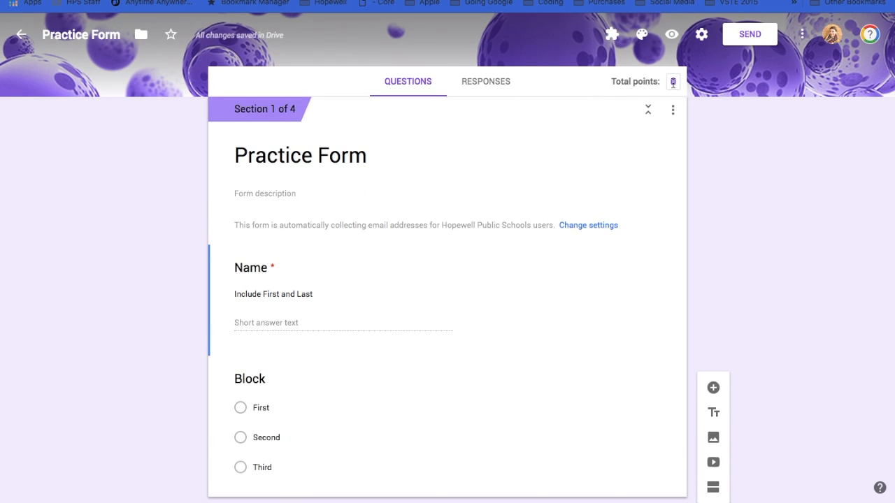
scroll(409, 342, down, 2)
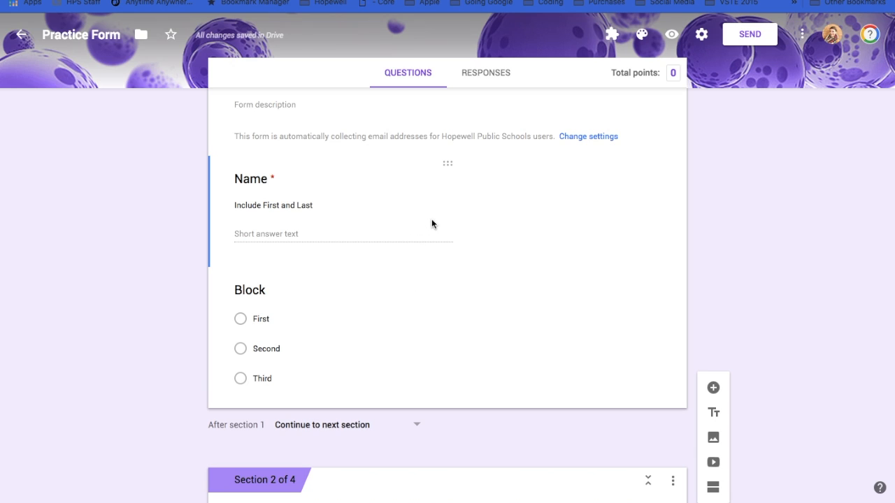
click(509, 221)
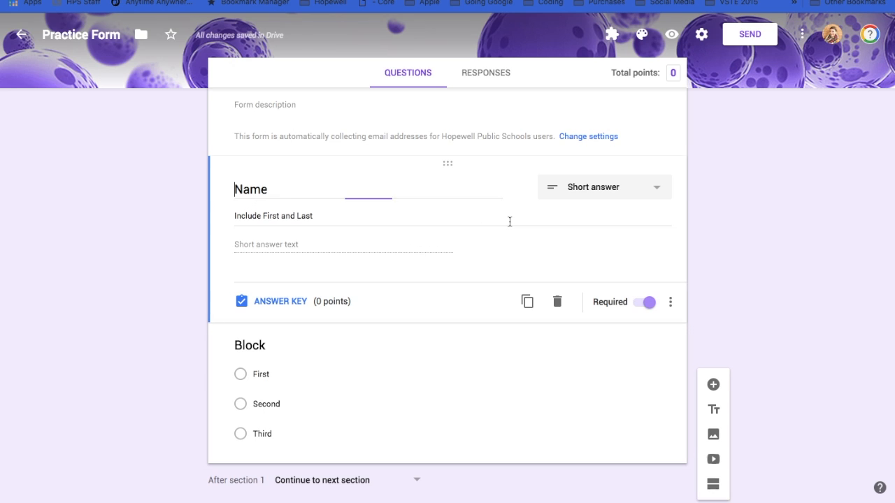
click(342, 372)
scroll(341, 370, down, 5)
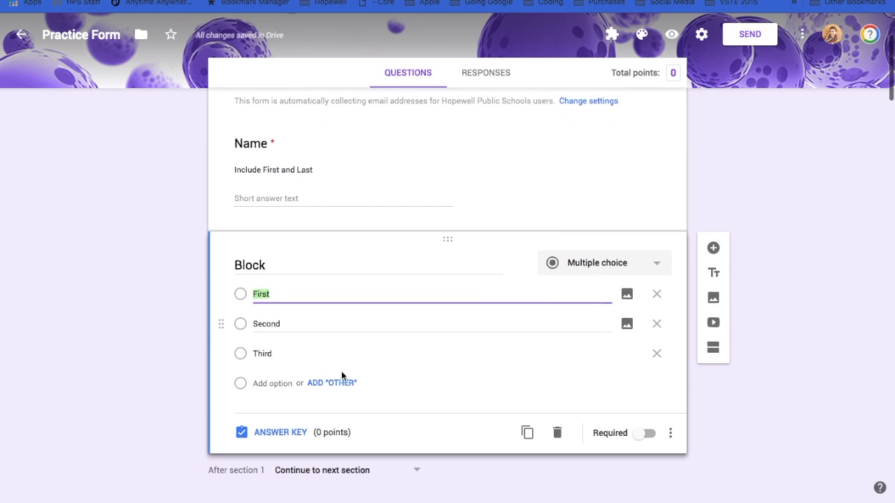
scroll(341, 371, down, 3)
scroll(341, 370, up, 2)
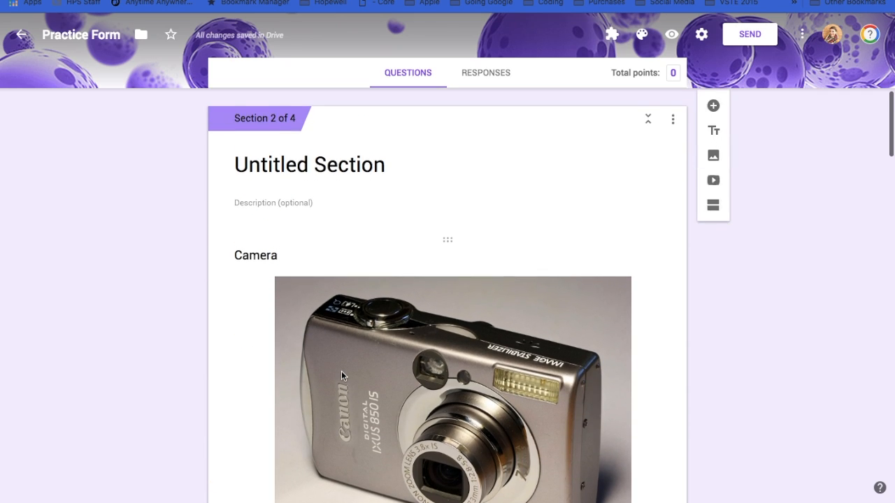
In the answer key of "Describe the camera.", add the correct answers "silver, square" and "metal, small"
scroll(341, 370, down, 3)
scroll(341, 374, down, 1)
click(340, 359)
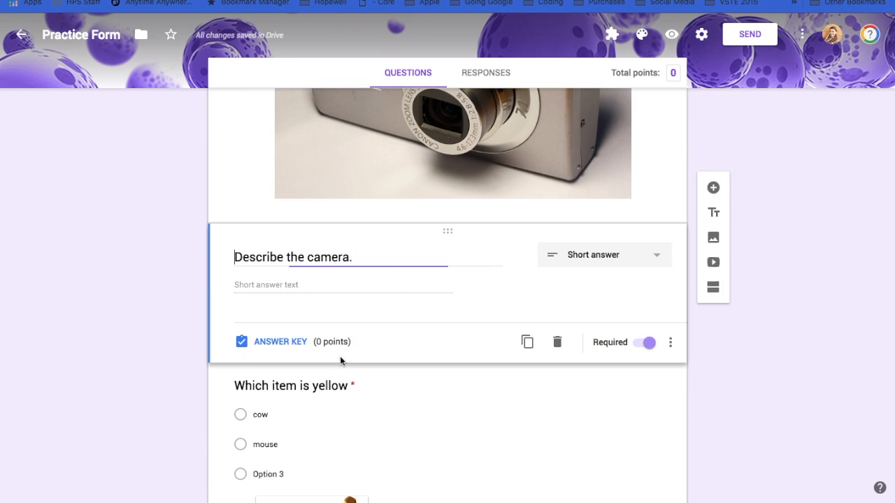
click(273, 342)
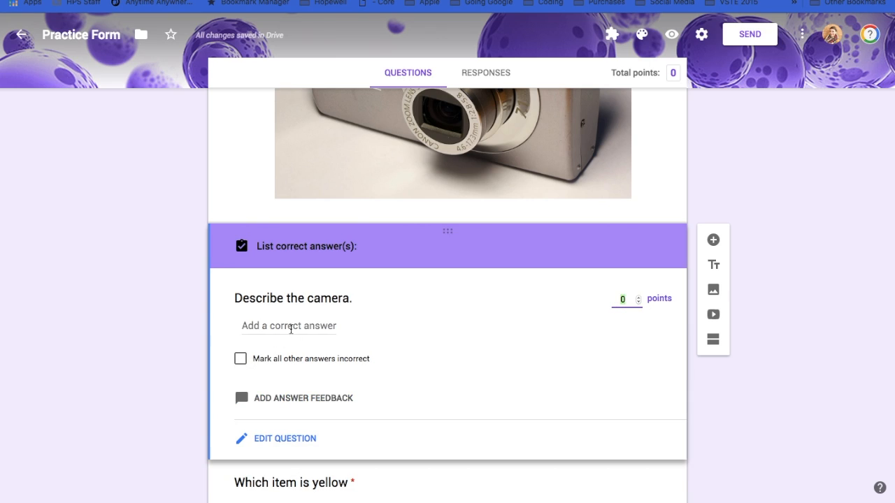
click(294, 328)
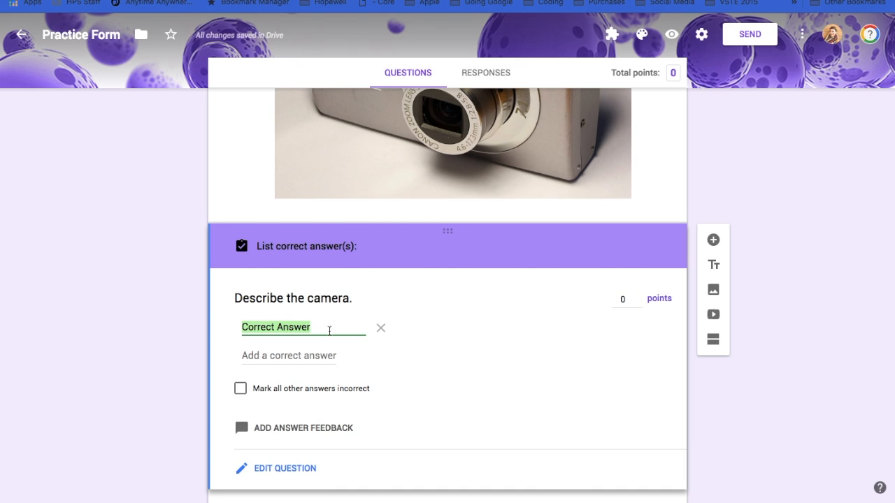
text(silver, square)
scroll(329, 330, up, 2)
key(Return)
text(metal)
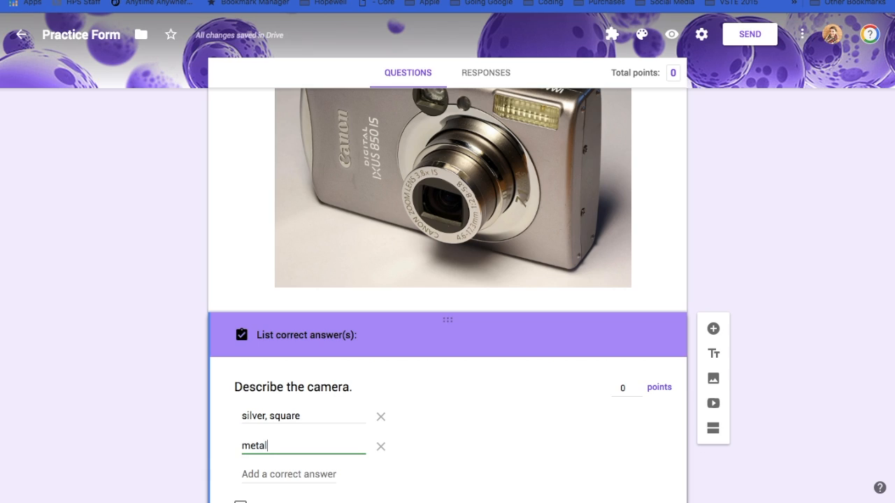
text(, small)
Mark all other answers to "Describe the camera." as incorrect
scroll(325, 434, down, 3)
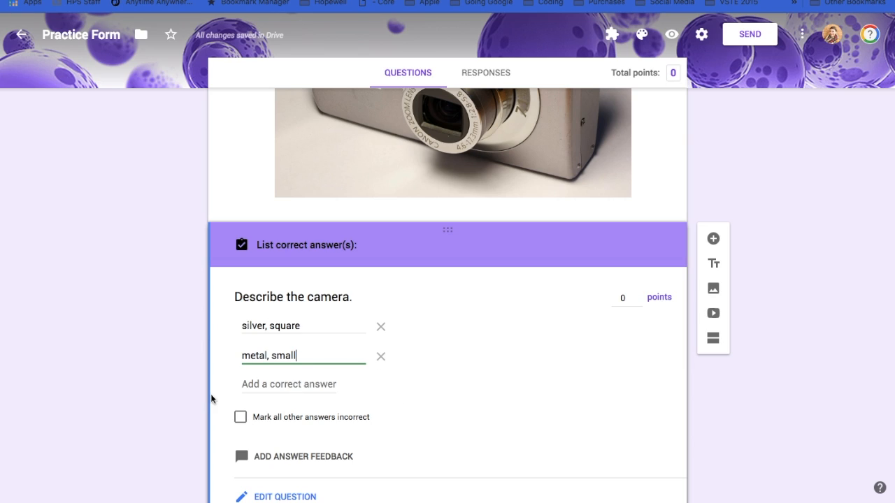
click(240, 418)
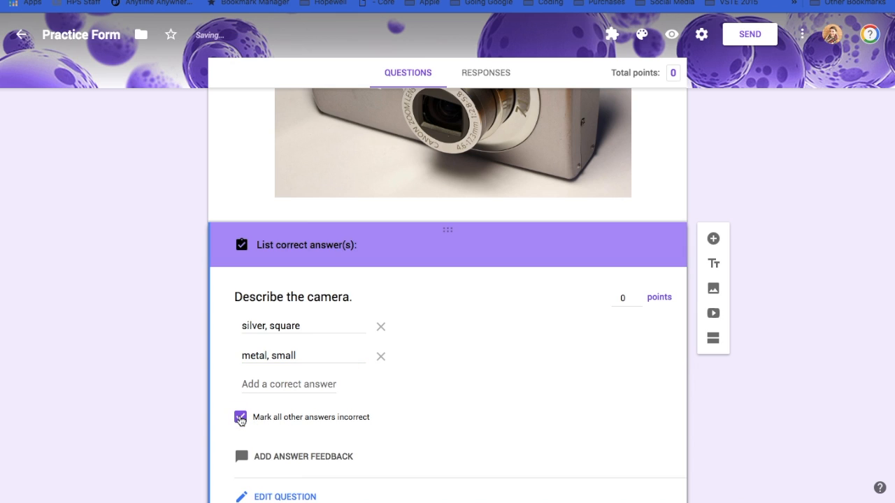
scroll(340, 400, down, 2)
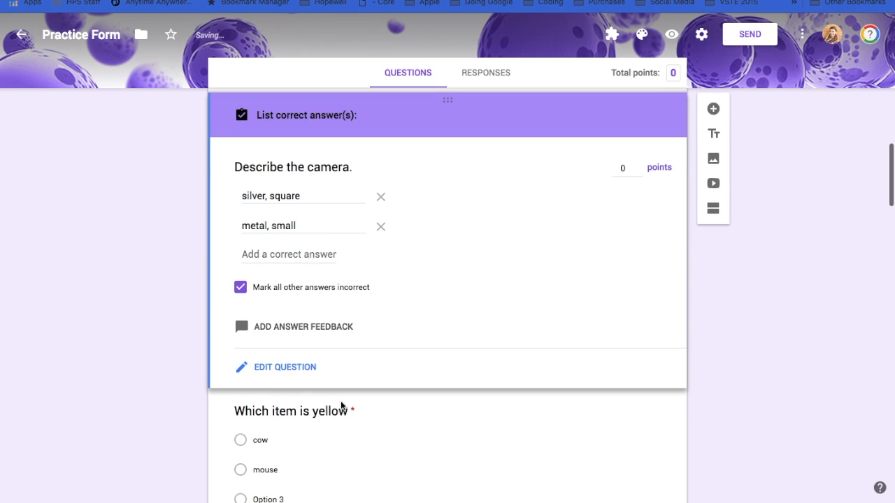
Add the answer feedback "Study the picture carefully. Include the shape and size of the picture" to "Describe the camera." and save it
click(323, 320)
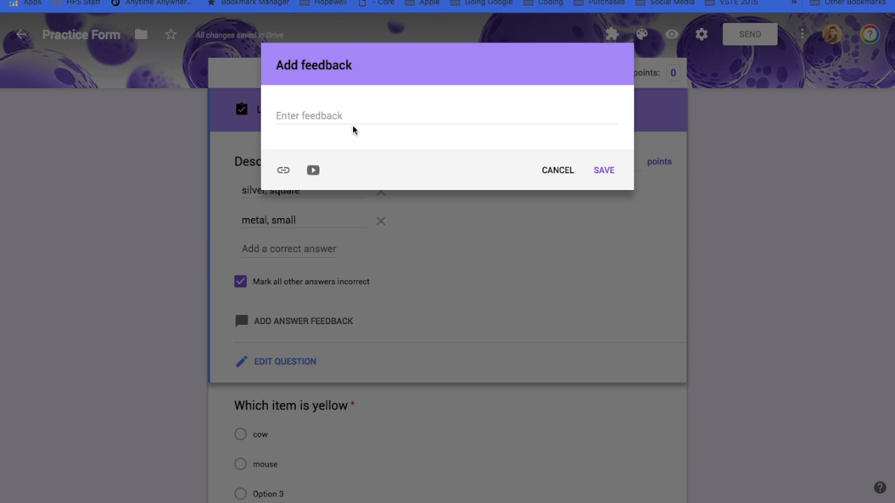
click(353, 127)
text(Include the shape and size of the picture)
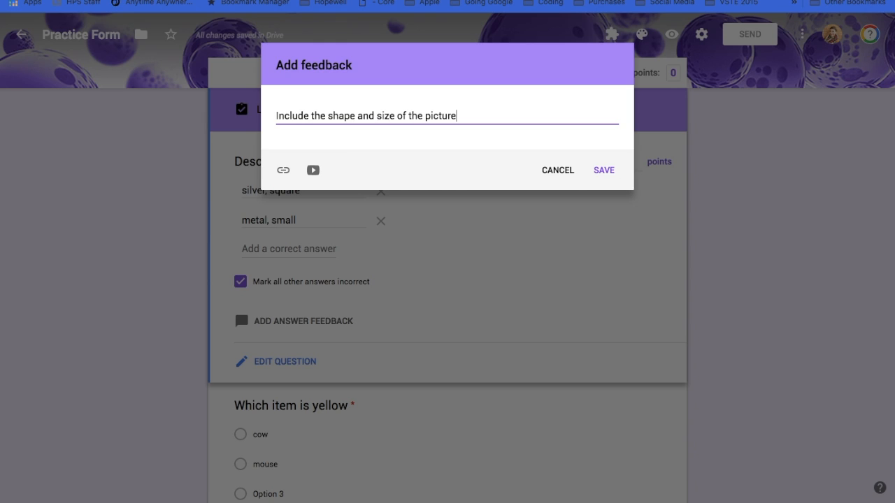
click(277, 116)
text(Study the picture carefully.)
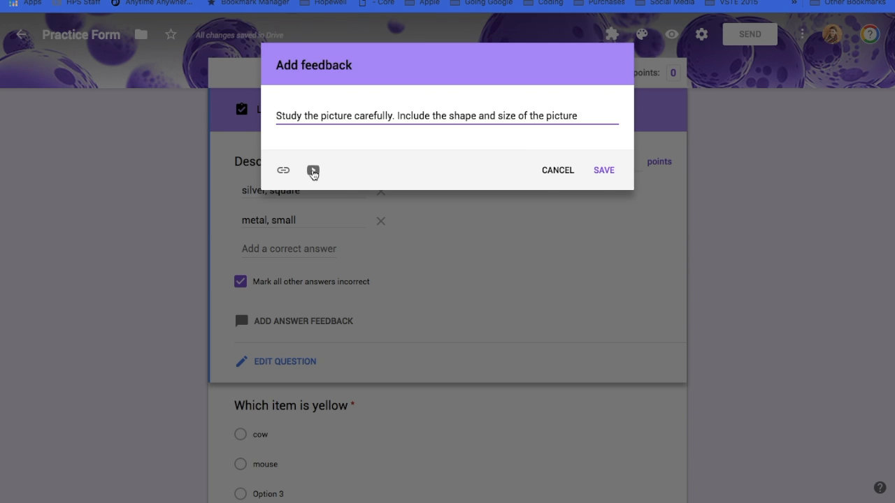
click(604, 170)
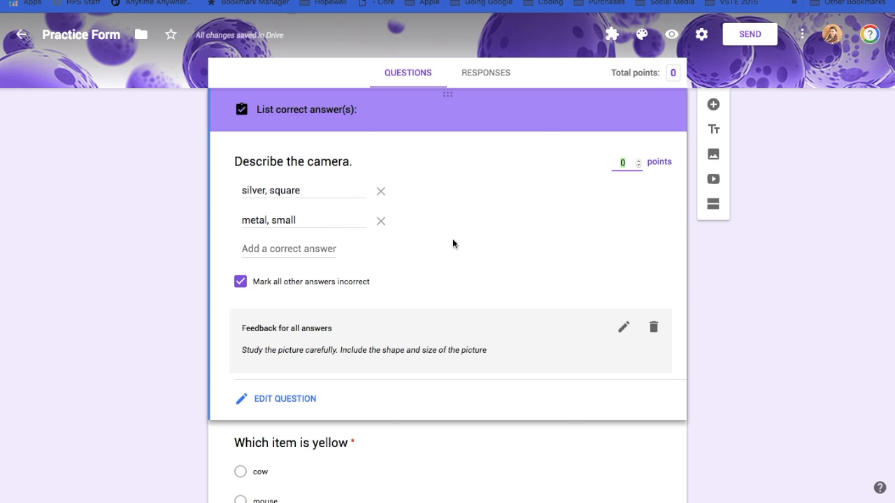
In the answer key of "Which item is yellow", mark the banana picture, Option 3, as the correct answer
scroll(453, 238, down, 3)
click(452, 348)
scroll(453, 347, up, 5)
scroll(452, 347, down, 4)
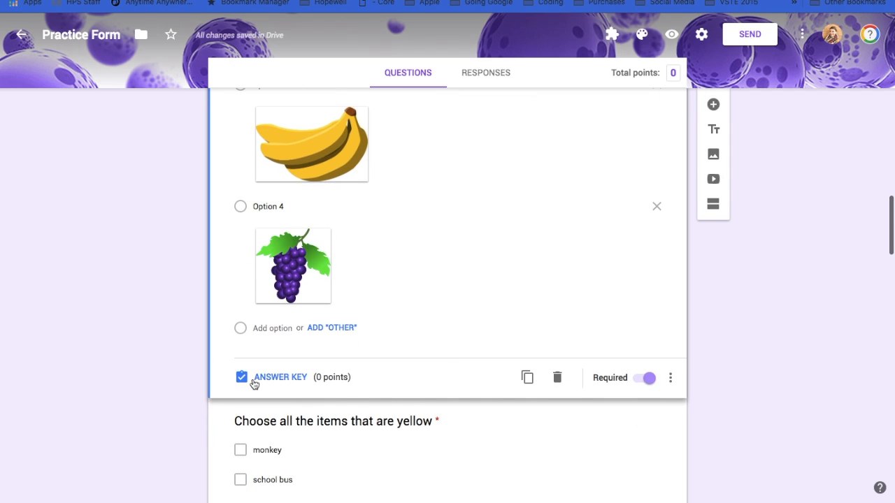
click(254, 381)
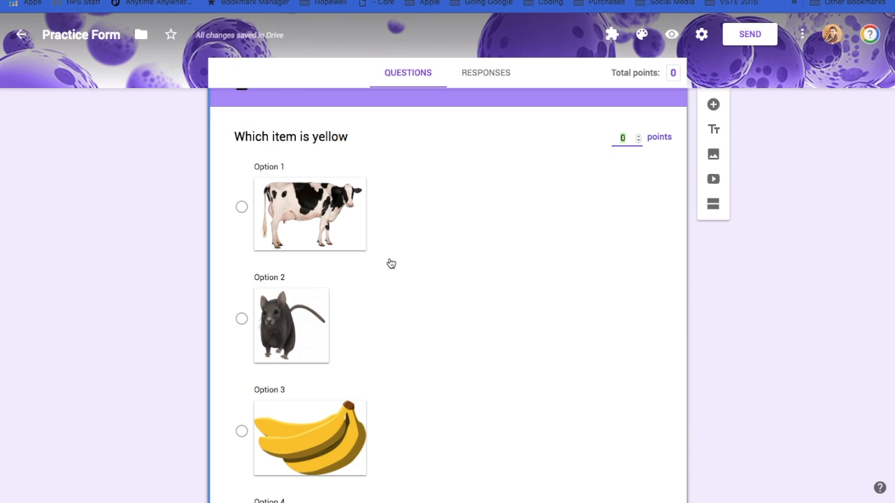
scroll(415, 355, down, 1)
click(418, 358)
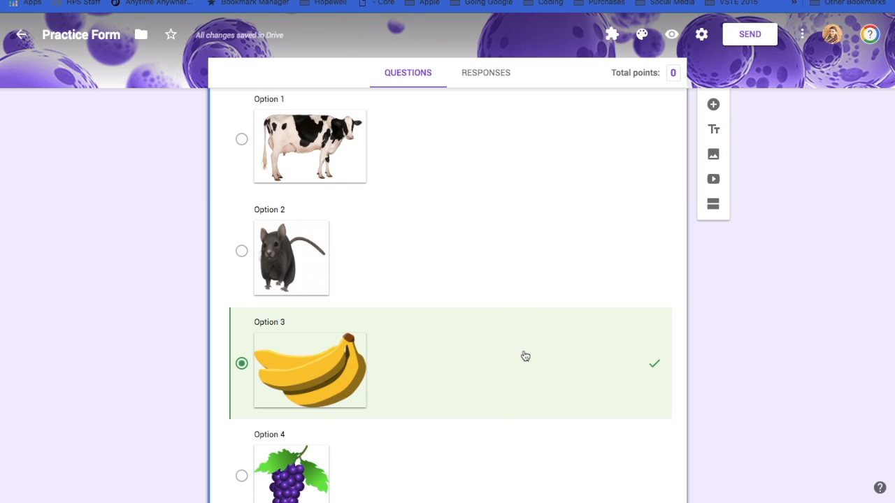
Set the question "Which item is yellow" to 2 points
scroll(512, 354, down, 3)
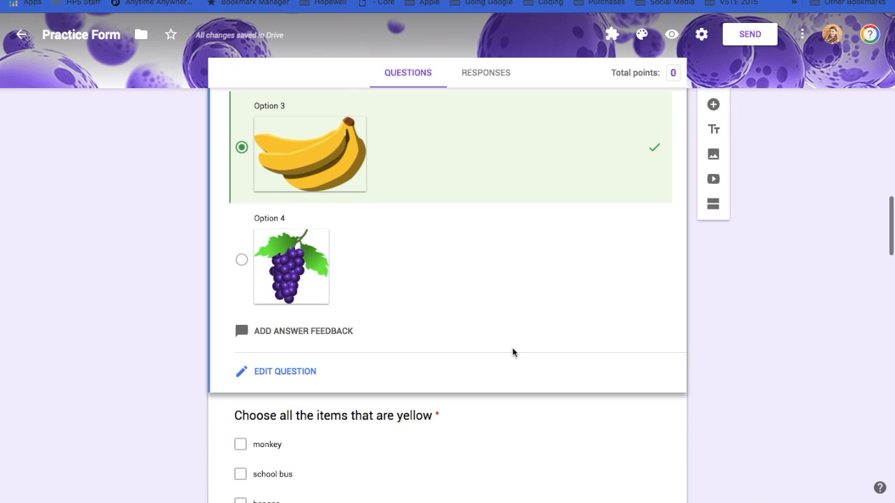
scroll(465, 334, up, 3)
scroll(465, 334, up, 4)
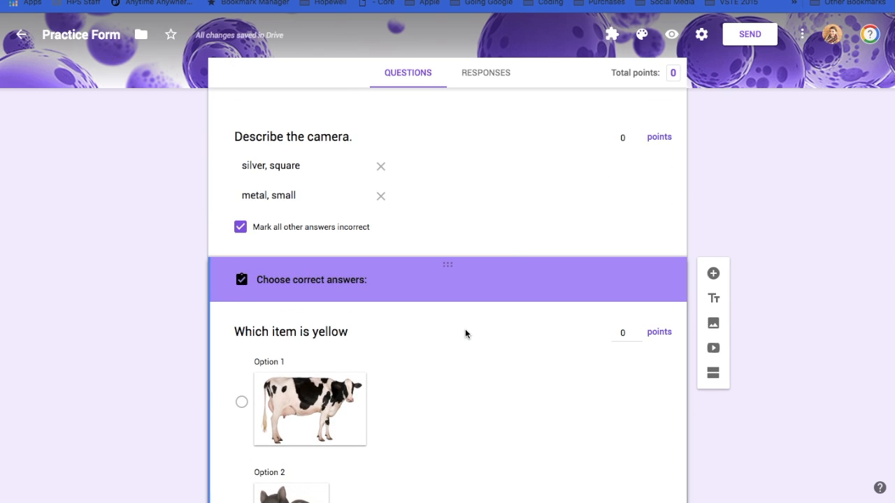
click(638, 326)
click(638, 326)
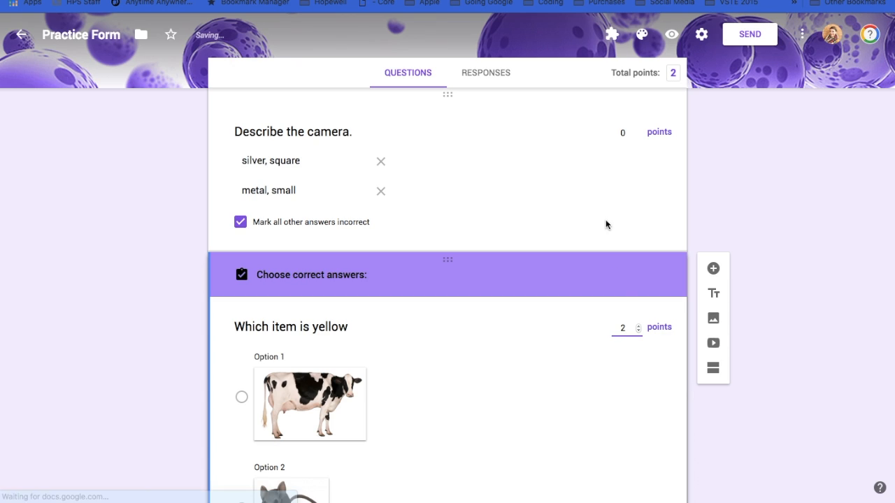
Set the question "Describe the camera." to 5 points
scroll(604, 210, up, 2)
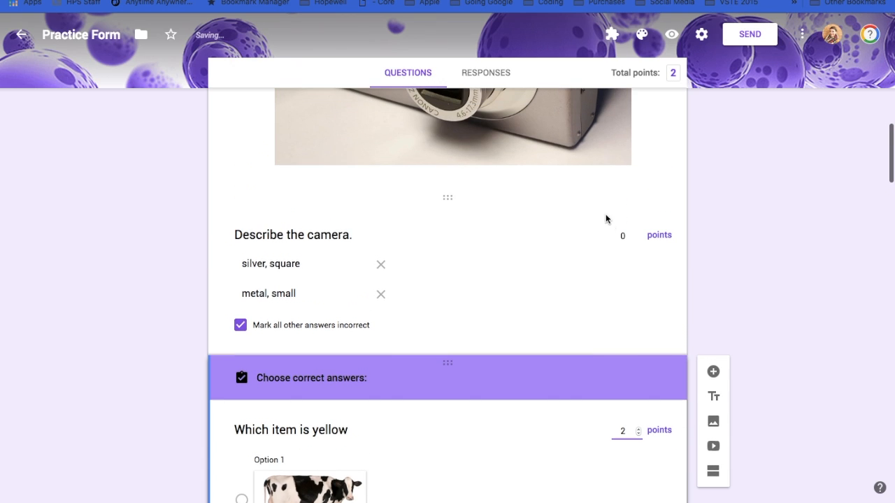
click(638, 235)
click(640, 268)
click(640, 264)
click(640, 265)
click(639, 265)
click(640, 265)
click(638, 264)
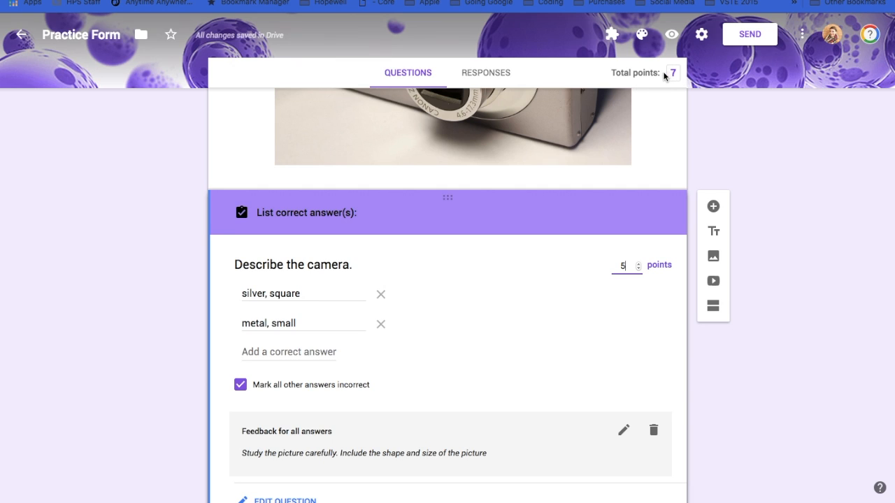
In the answer key of the checkbox question "Choose all the items that are yellow", set the value to 2 points
scroll(509, 325, down, 15)
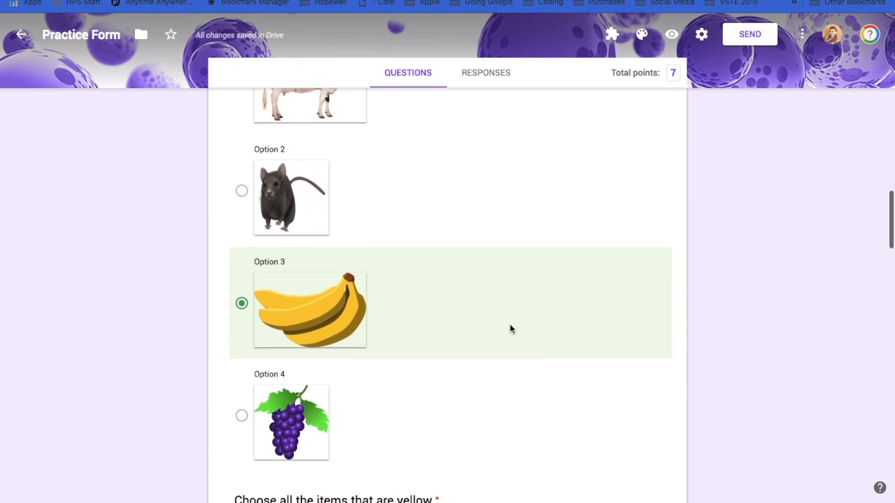
scroll(509, 324, up, 3)
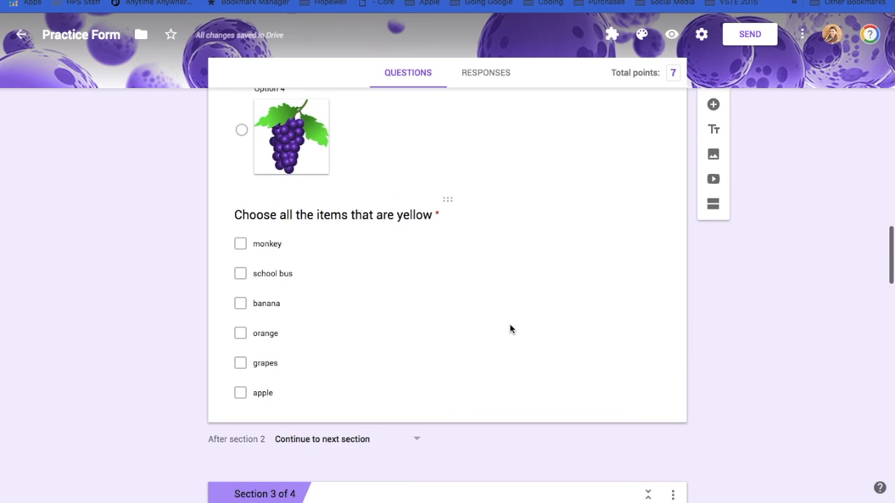
click(510, 324)
scroll(502, 182, up, 3)
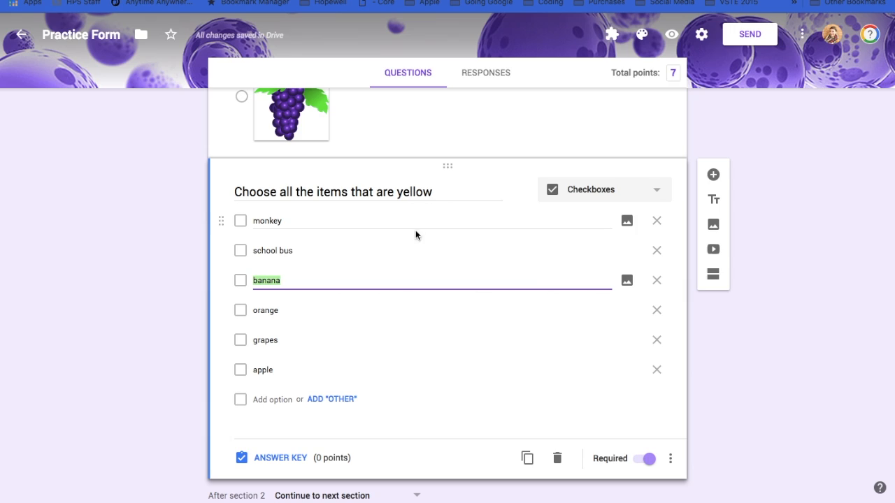
click(279, 458)
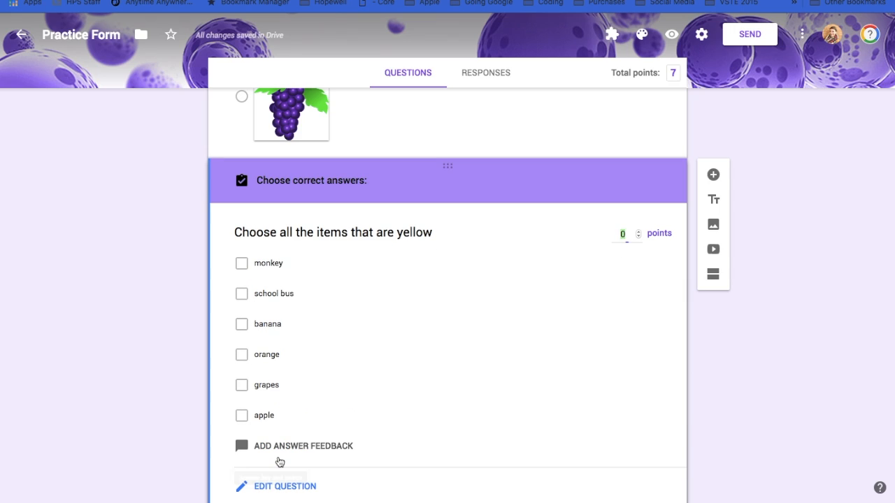
click(639, 233)
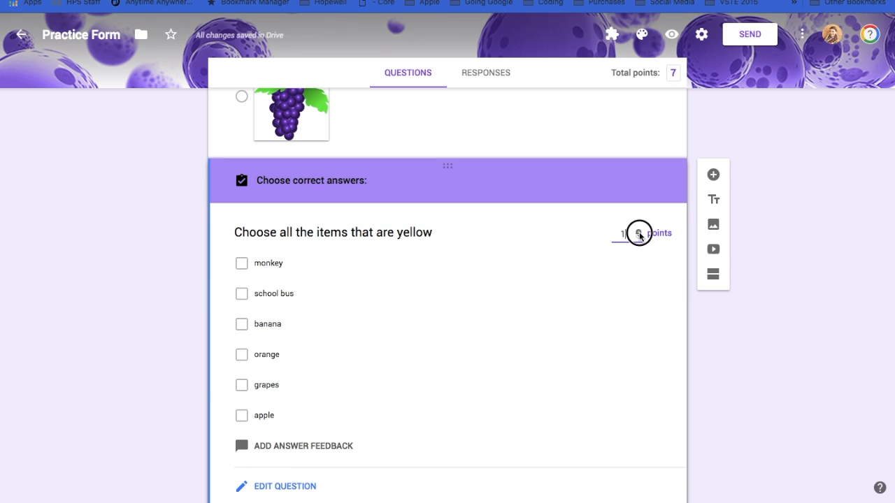
click(638, 234)
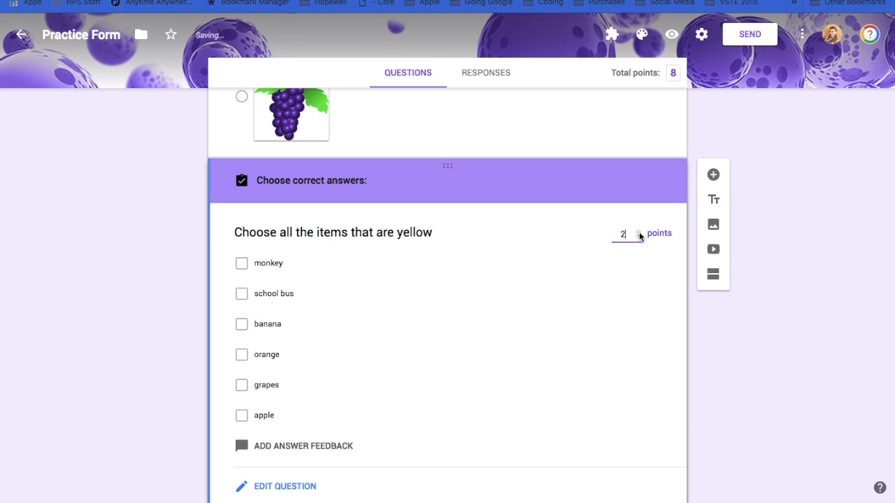
Mark school bus and banana as correct answers for "Choose all the items that are yellow" and return to question editing
click(357, 296)
click(357, 326)
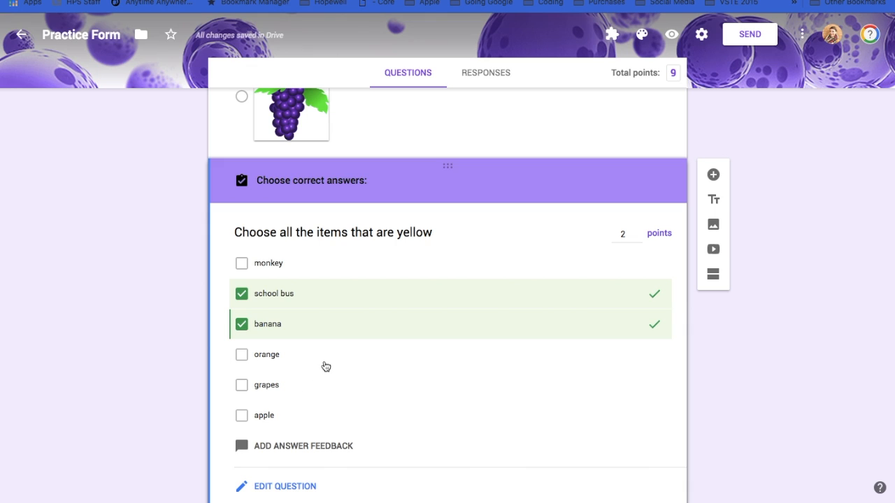
scroll(323, 364, down, 3)
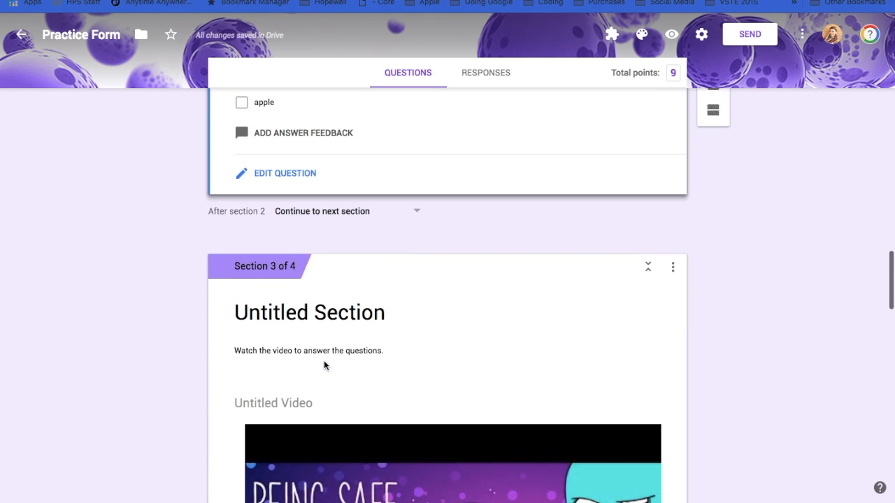
scroll(324, 364, up, 3)
click(277, 344)
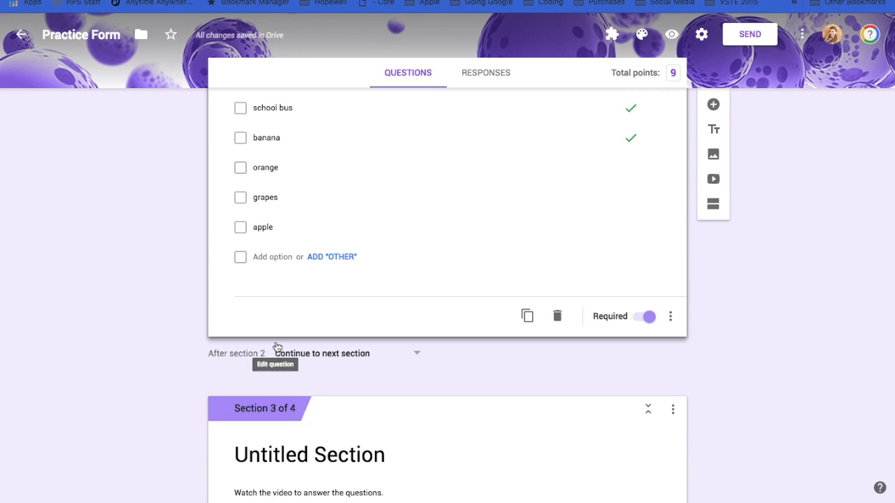
Give "Choose the title of the video" 1 point and mark "Being Safe on the Internet" as its correct answer
scroll(353, 242, down, 10)
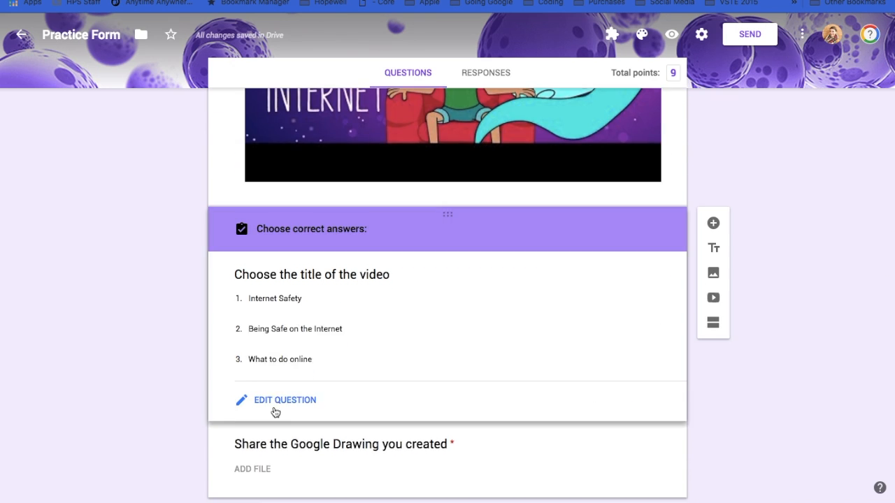
click(274, 411)
click(639, 280)
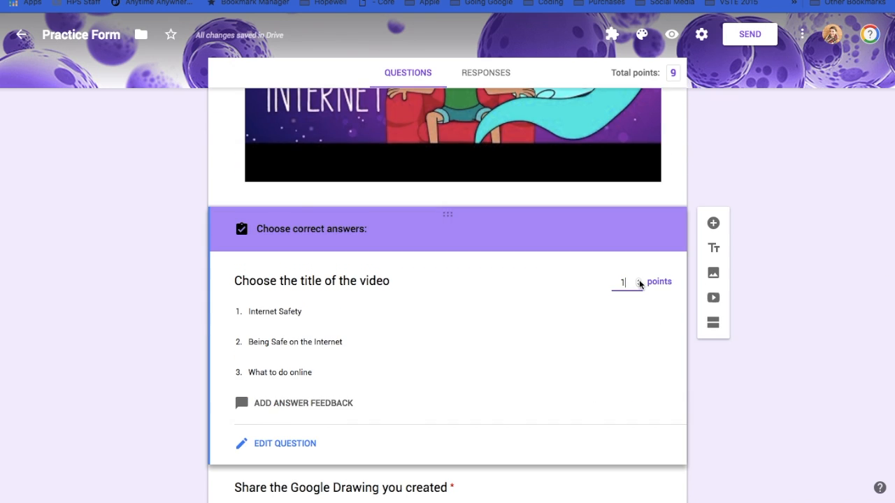
click(322, 343)
In the answer key of the file upload question "Share the Google Drawing you created", set the value to 5 points
scroll(330, 371, down, 5)
scroll(331, 372, up, 2)
click(364, 285)
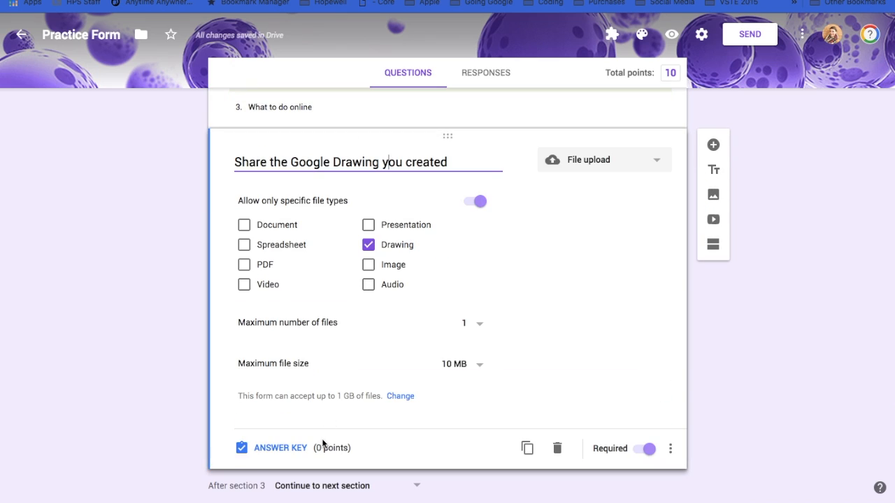
click(283, 448)
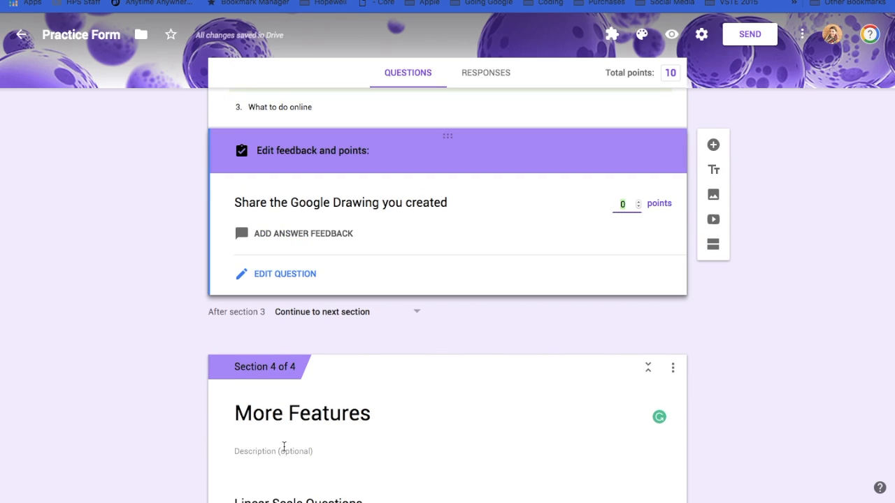
click(639, 202)
click(639, 202)
click(639, 202)
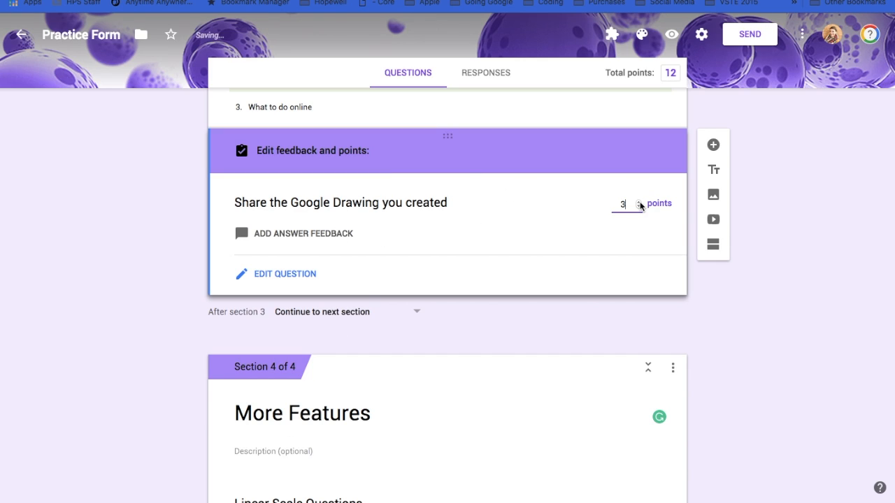
click(639, 202)
click(639, 202)
Check the linear scale question "I am comfortable with forms?" for its answer key option
scroll(559, 242, down, 3)
scroll(559, 243, down, 3)
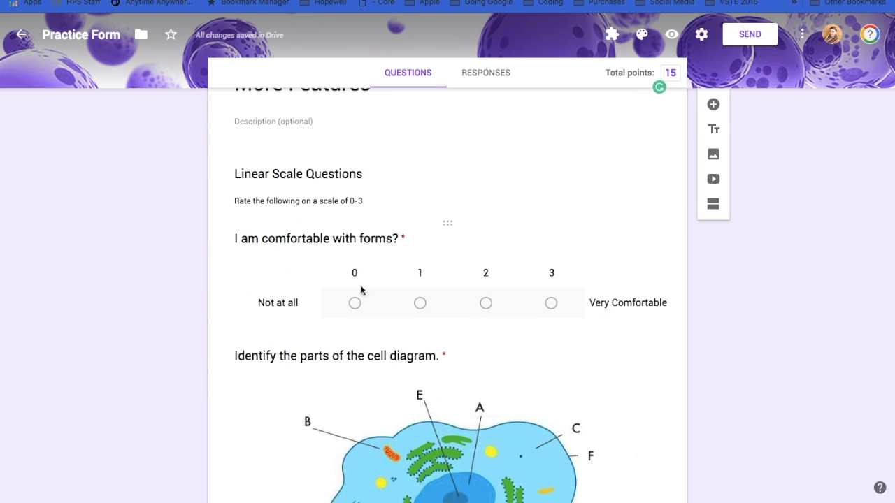
click(602, 284)
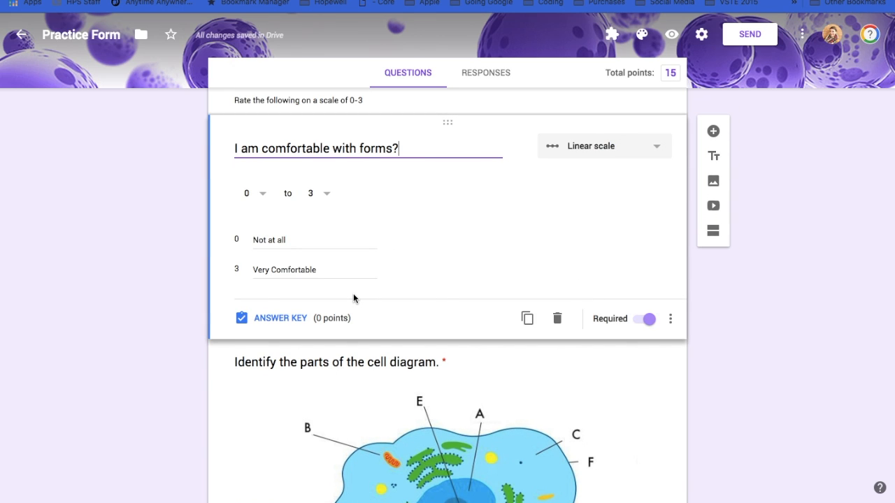
In the cell diagram question's answer key, mark Cytoplasm C, Mitochondria B, Nucleus A, Golgi Apparatus D, Nucleolus E and Cell Membrane F
scroll(352, 302, down, 5)
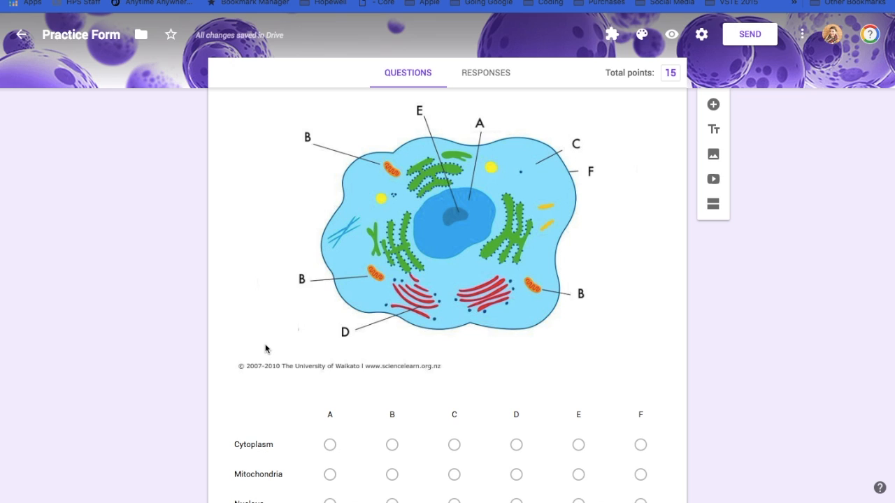
click(266, 349)
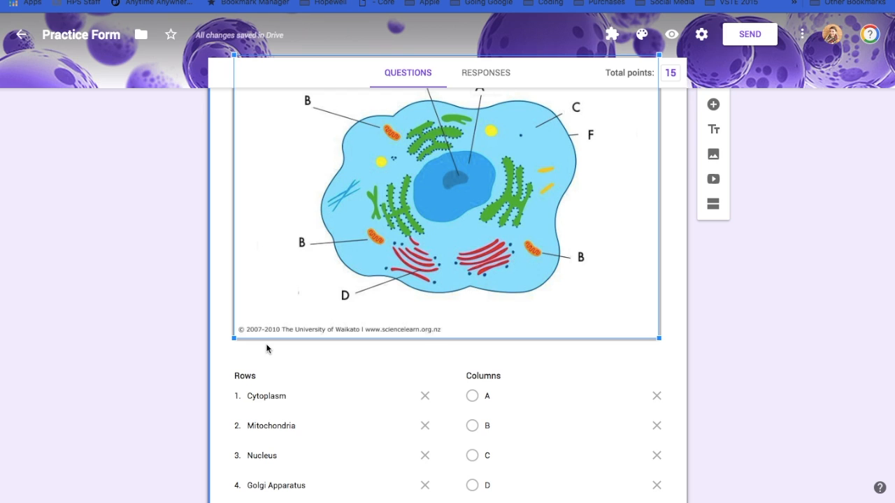
scroll(266, 344, down, 4)
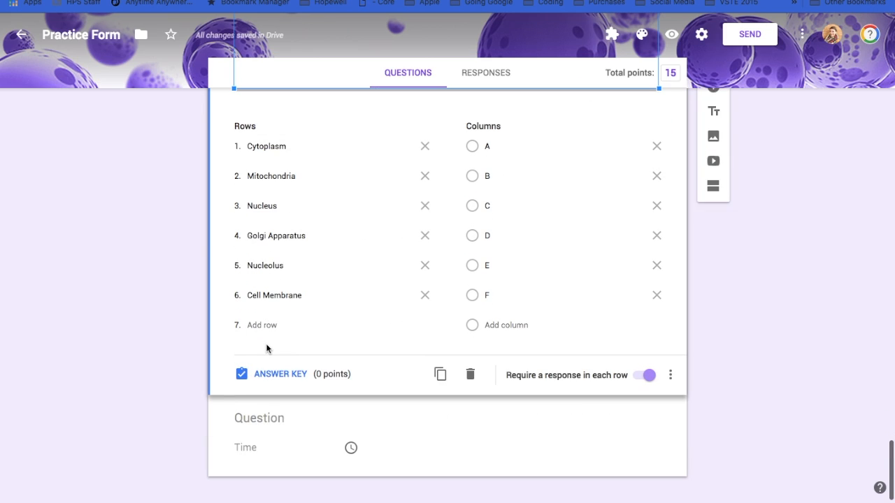
click(272, 371)
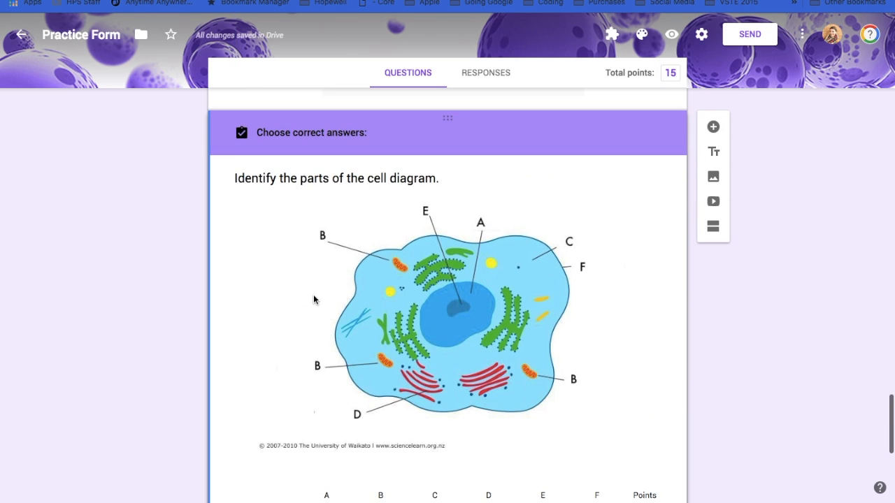
scroll(313, 299, down, 2)
click(435, 396)
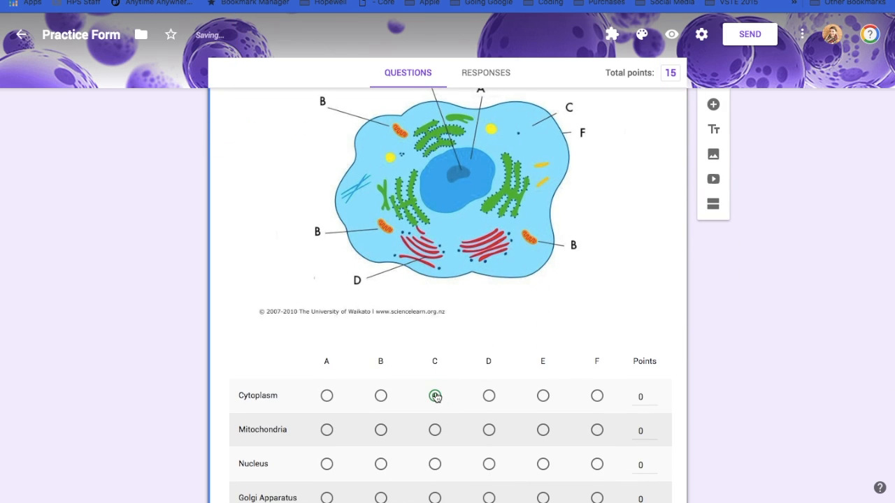
click(380, 430)
click(326, 464)
click(489, 497)
scroll(488, 444, down, 2)
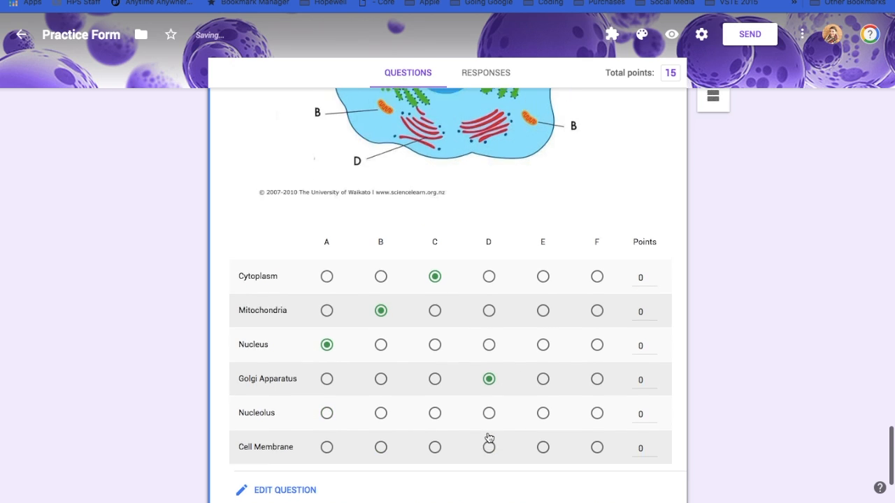
click(543, 419)
click(596, 452)
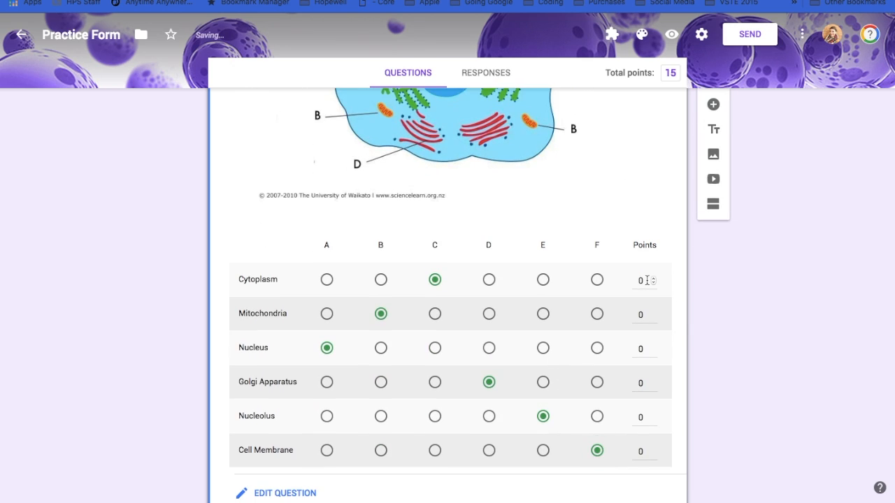
Assign 2 points to each of the six rows in the cell diagram question's answer key, from Cytoplasm to Cell Membrane
click(654, 280)
click(654, 280)
click(654, 313)
click(654, 313)
click(653, 347)
click(654, 348)
click(654, 382)
click(653, 382)
click(653, 416)
click(653, 416)
click(653, 451)
click(653, 451)
Check the untitled time question for its answer key option and review the point values across the form's sections
scroll(581, 431, down, 2)
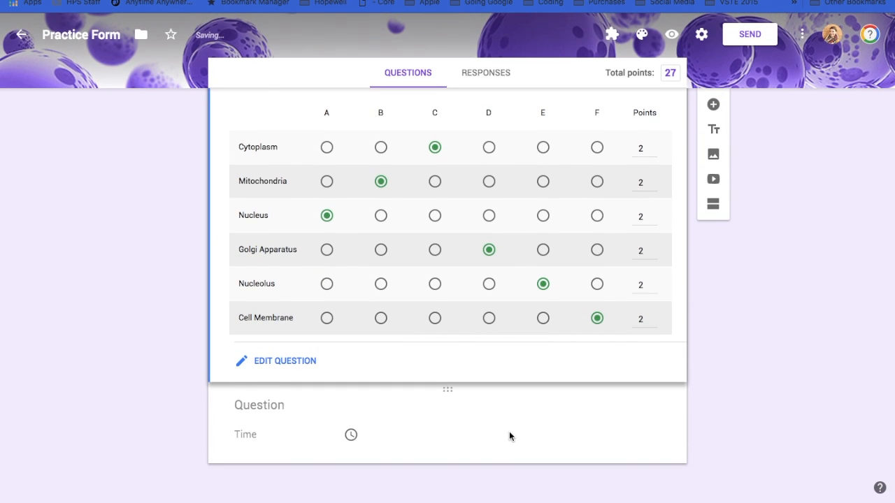
click(509, 433)
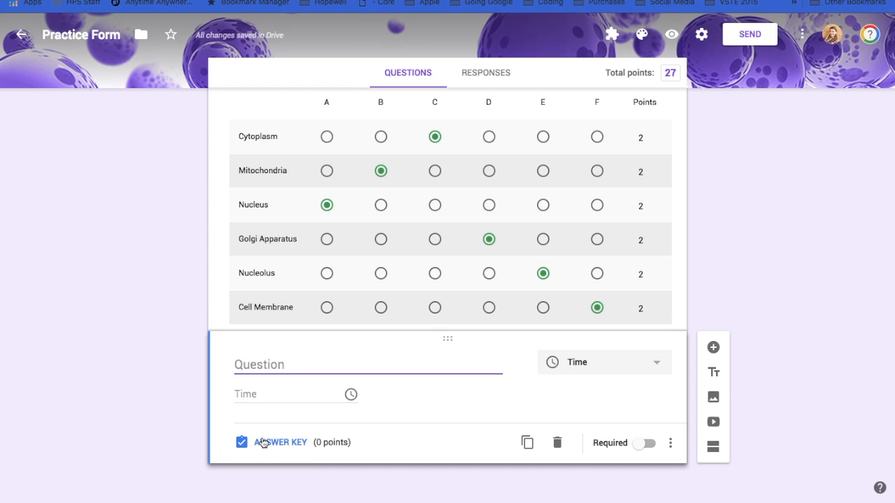
scroll(384, 399, up, 15)
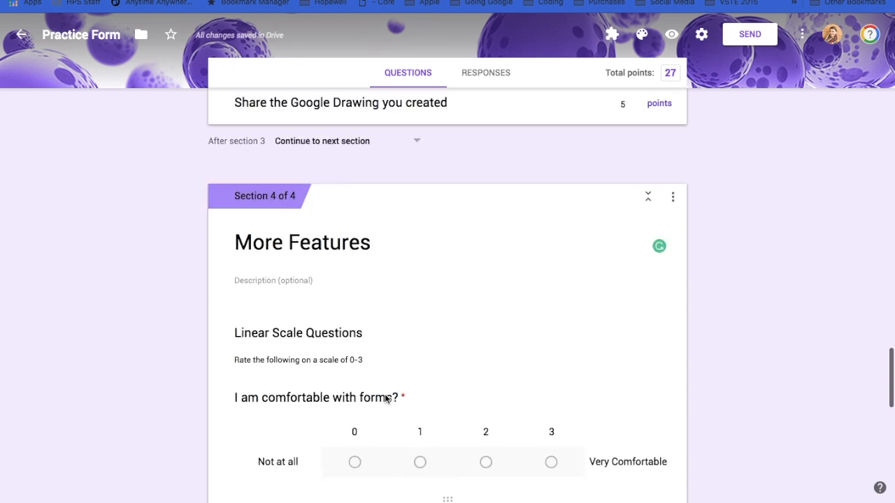
scroll(384, 399, down, 2)
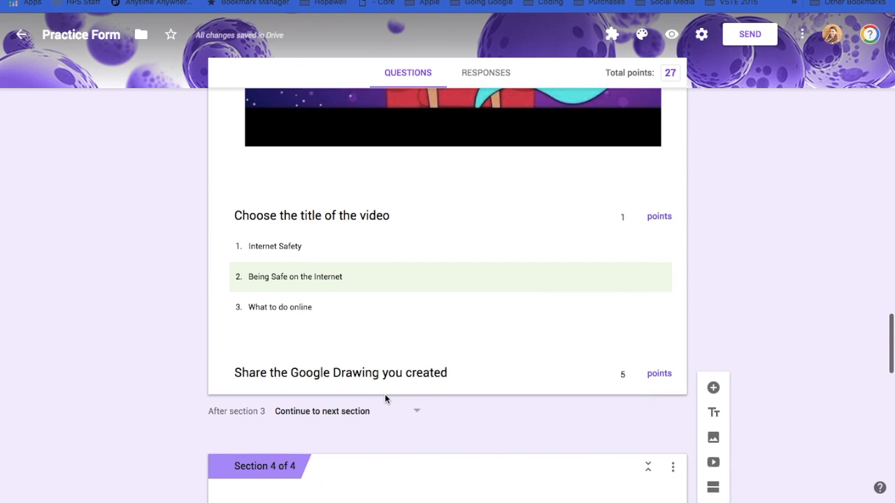
scroll(385, 399, down, 5)
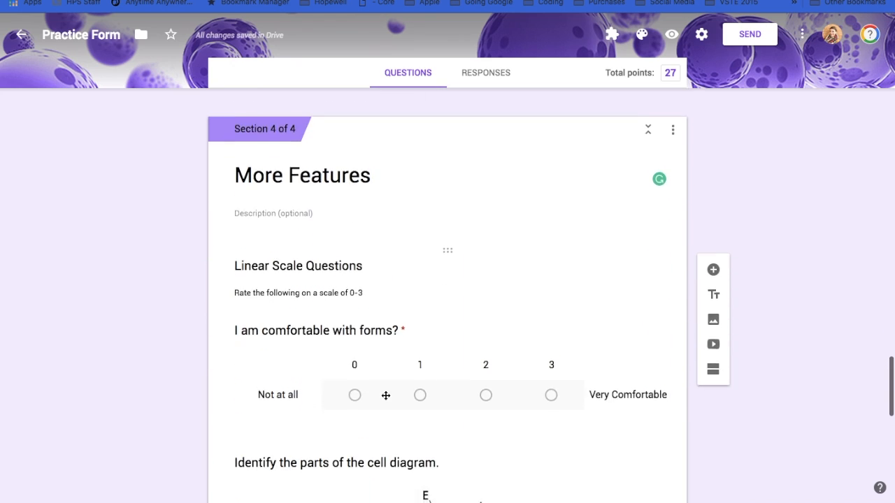
scroll(384, 399, down, 2)
scroll(384, 399, up, 8)
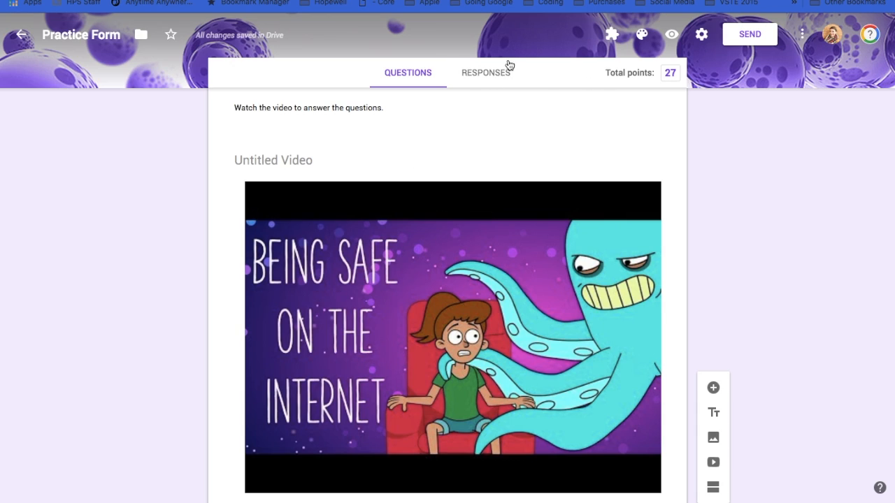
Create a new spreadsheet named "Practice Form (Responses)" as the destination for the form's responses
click(489, 73)
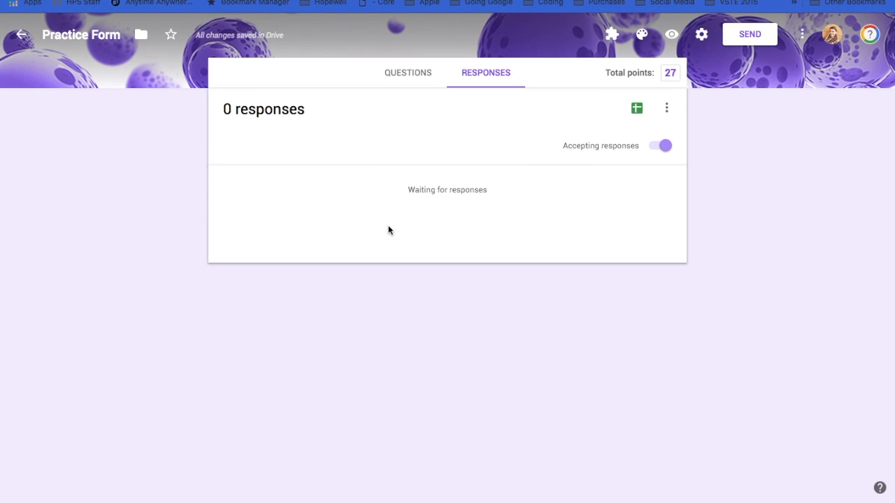
scroll(421, 203, up, 1)
scroll(421, 204, down, 1)
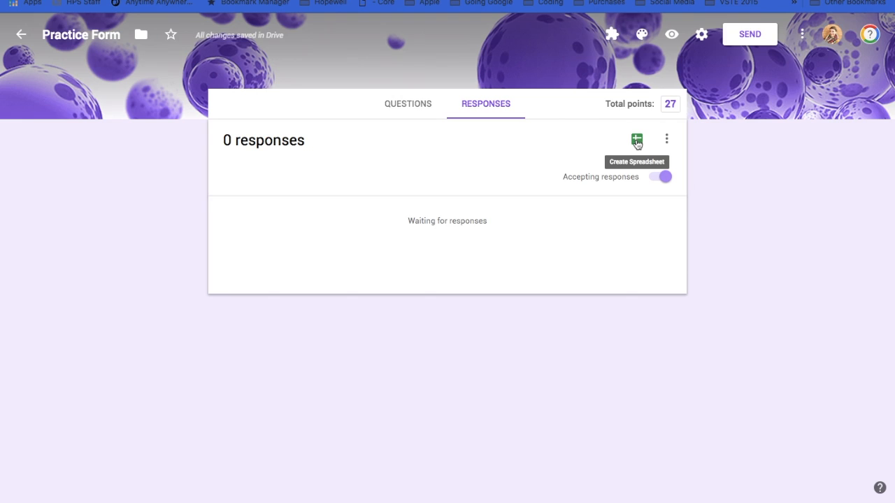
click(668, 143)
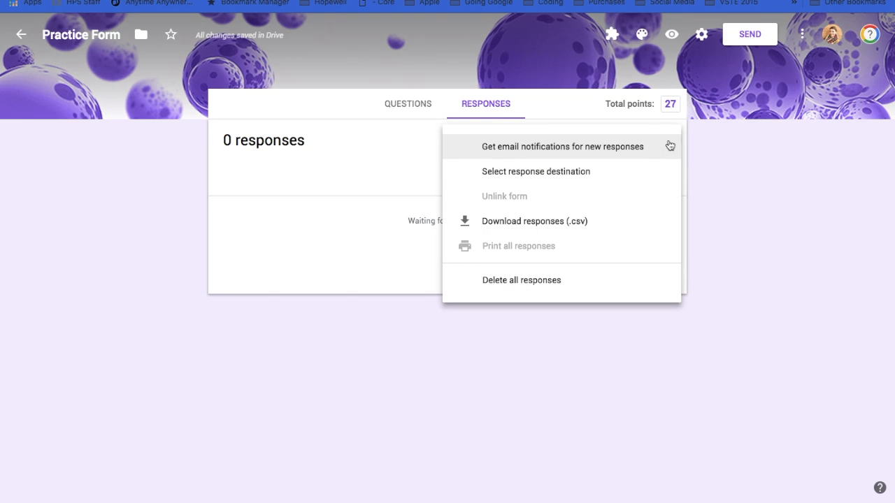
click(715, 144)
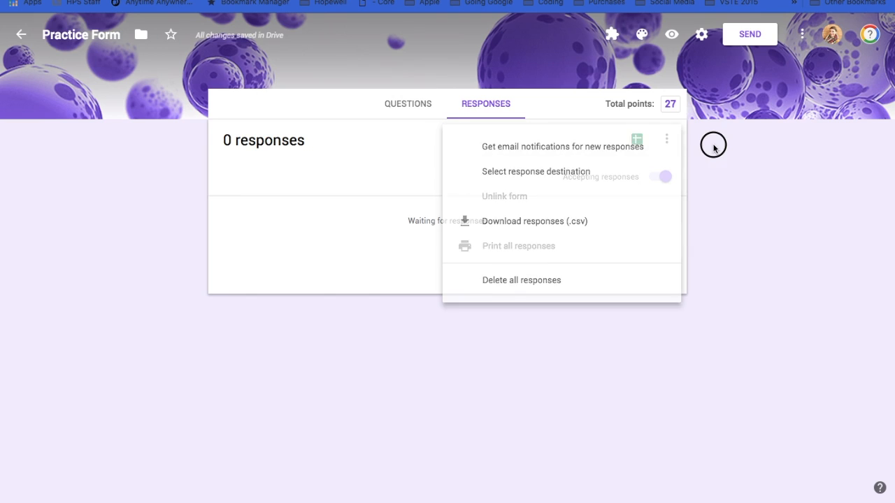
click(636, 141)
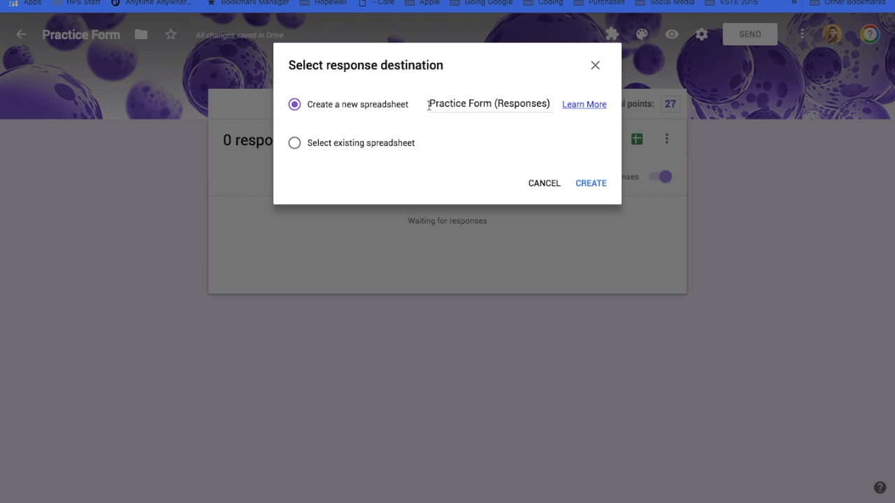
click(589, 185)
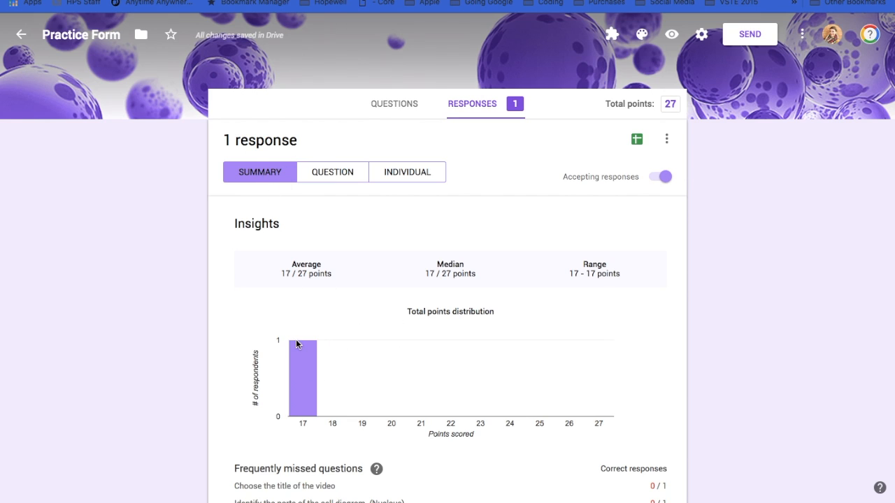
Examine the response summary's insights, frequently missed questions, scores and answer charts, and open the responses by question
scroll(296, 341, down, 5)
scroll(297, 346, down, 1)
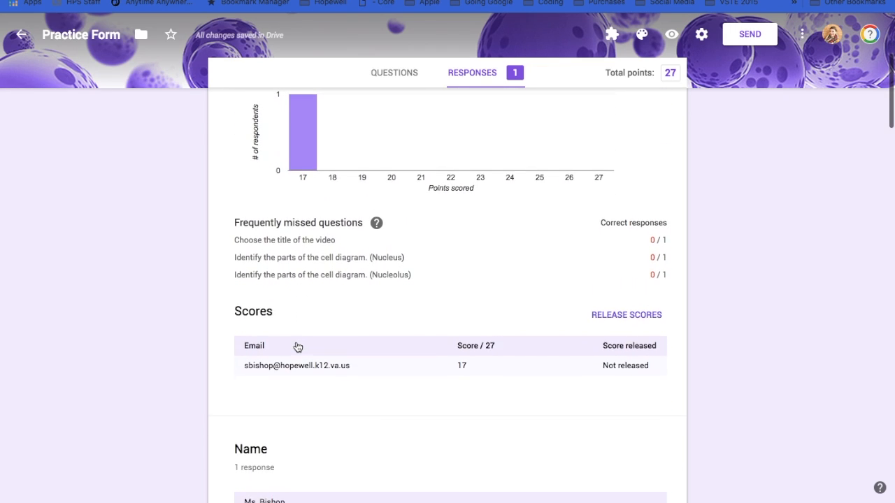
scroll(295, 343, down, 3)
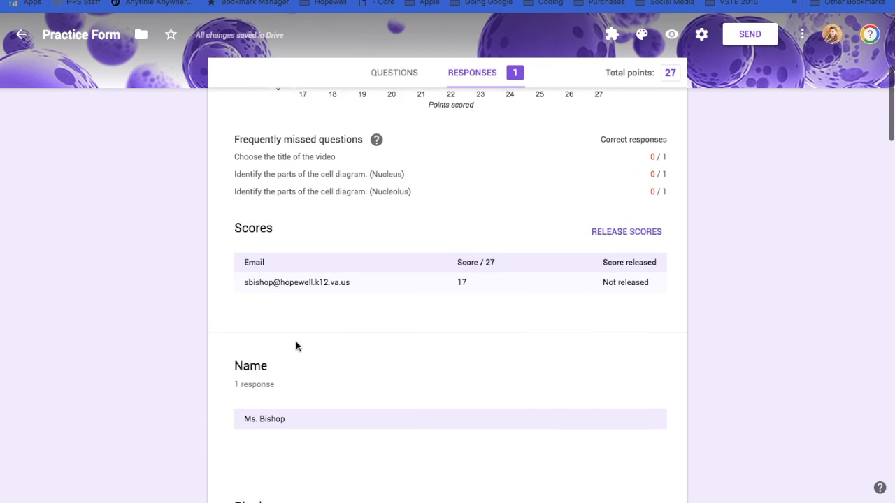
scroll(296, 346, down, 5)
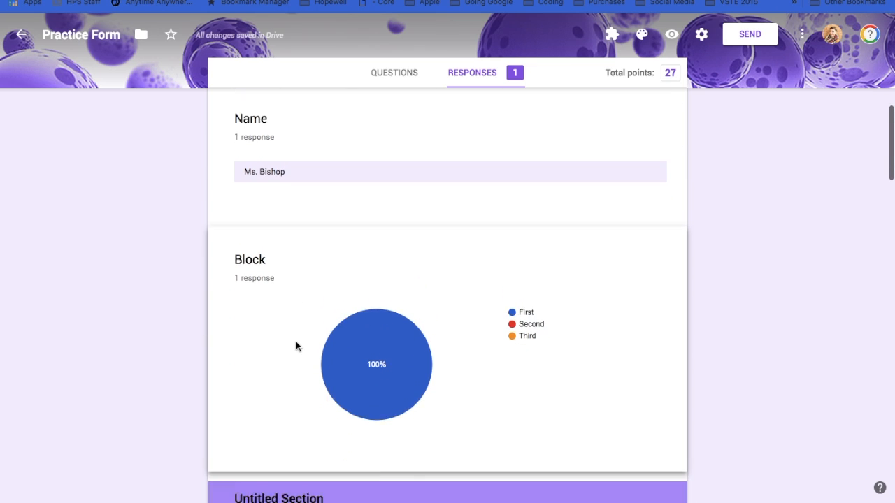
scroll(295, 346, down, 4)
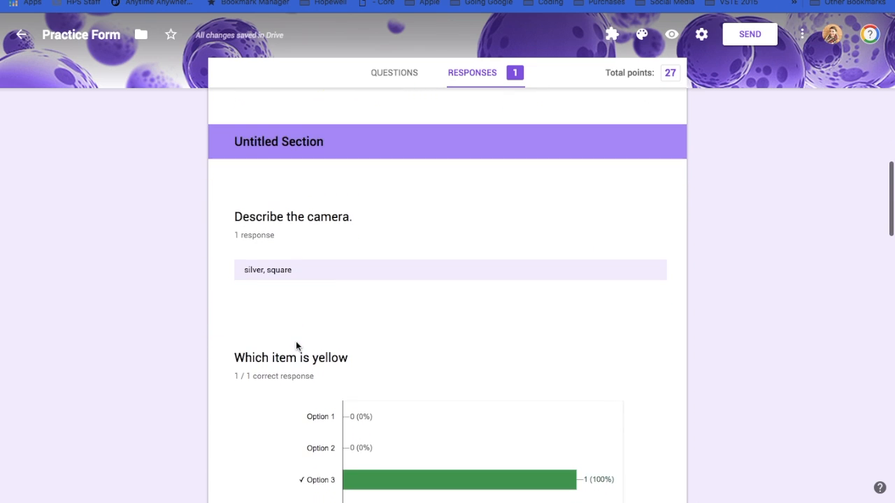
scroll(296, 346, up, 15)
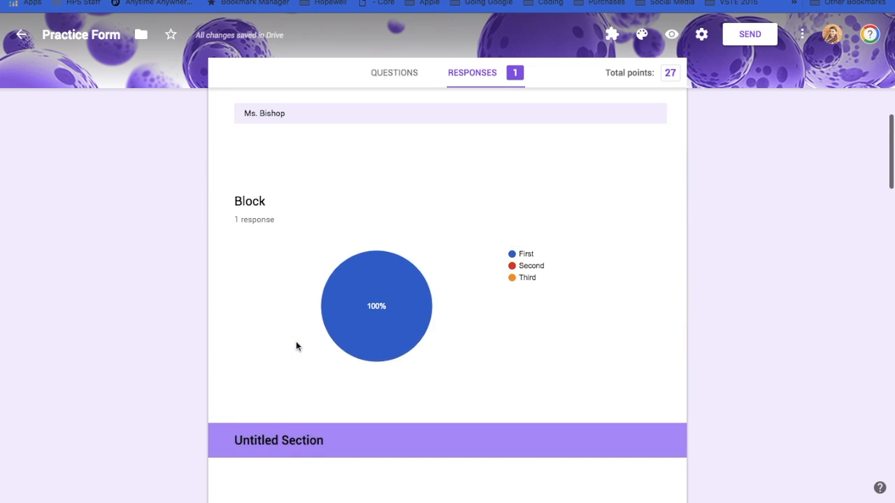
scroll(296, 346, up, 2)
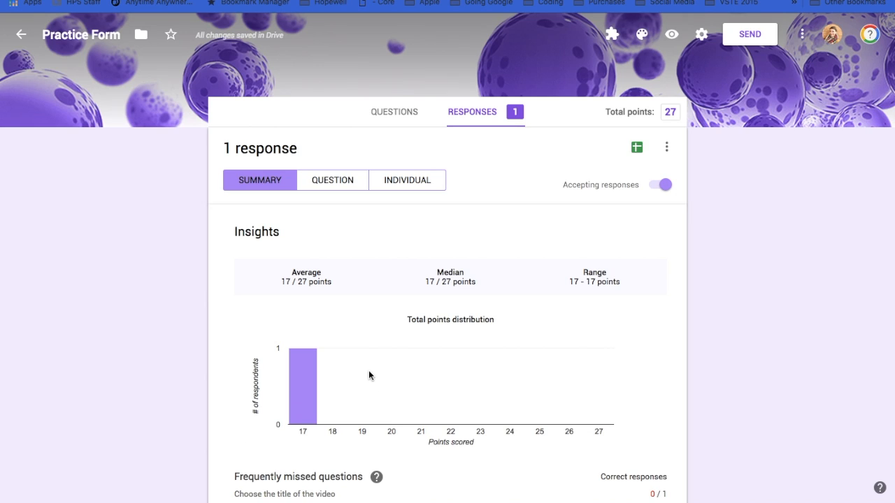
scroll(368, 376, down, 1)
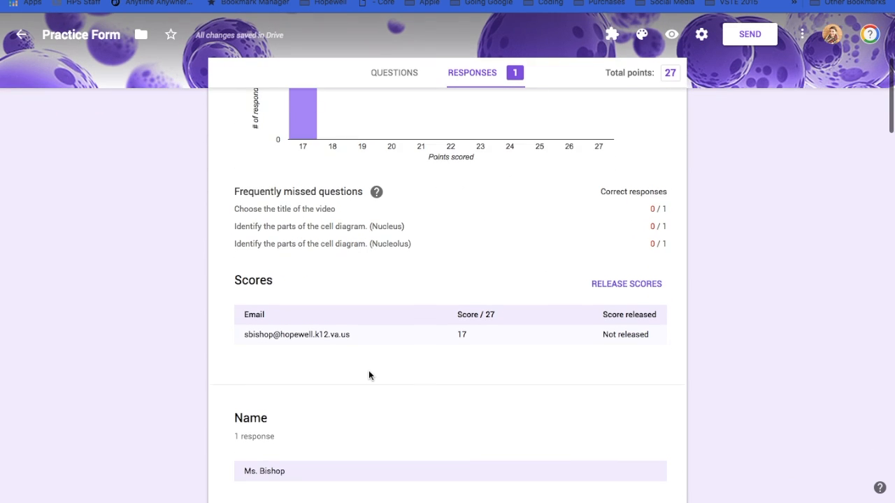
scroll(368, 376, up, 5)
click(341, 181)
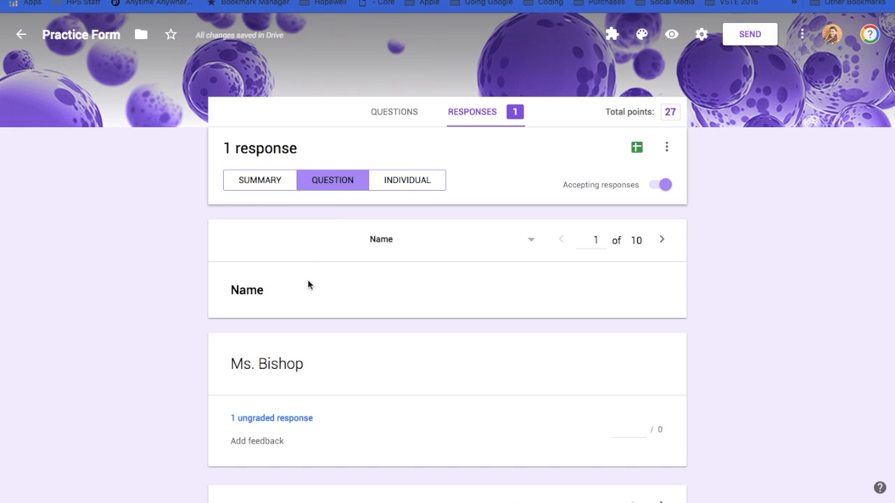
Open the individual response and examine the scores and feedback for "Describe the camera." and "Which item is yellow"
click(407, 179)
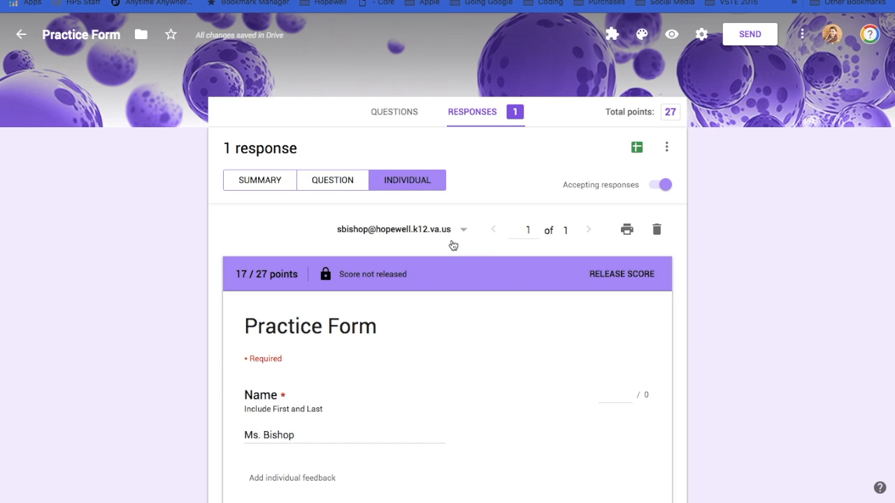
scroll(390, 420, down, 3)
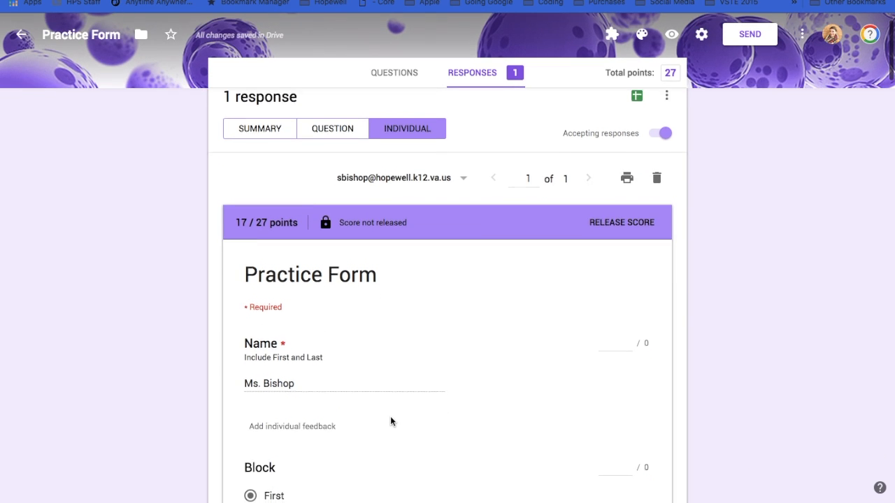
scroll(390, 415, down, 10)
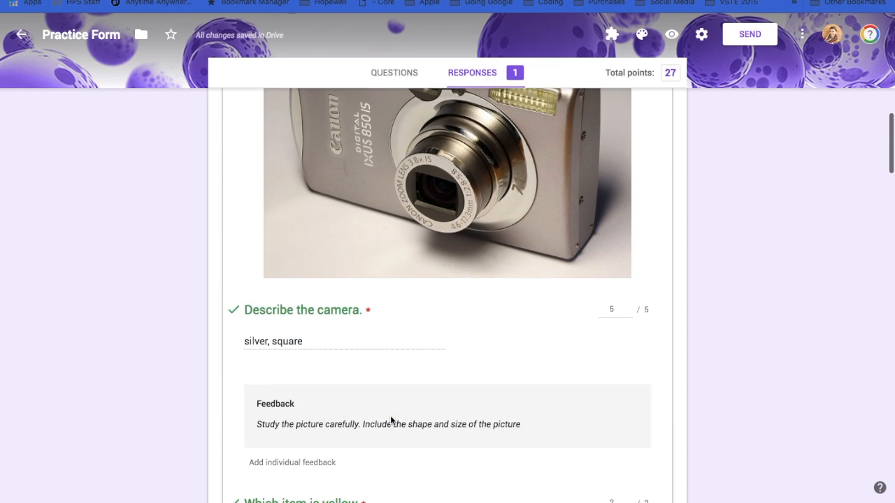
scroll(345, 334, down, 1)
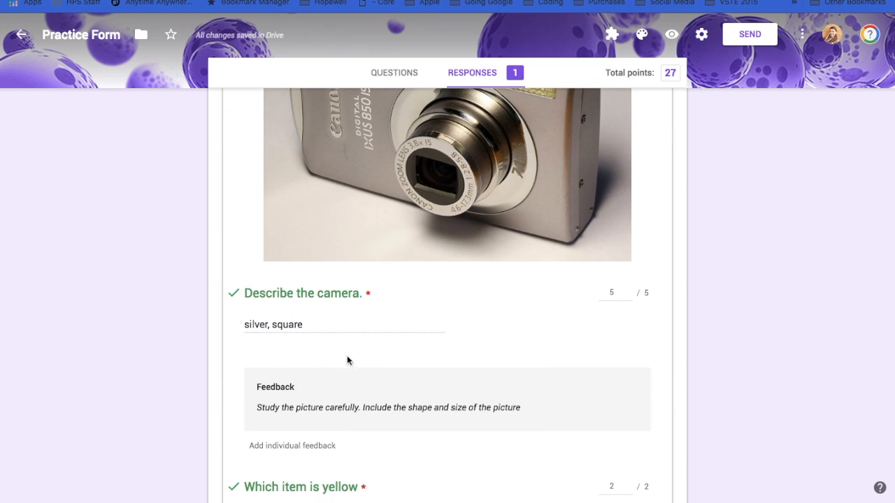
scroll(343, 364, down, 1)
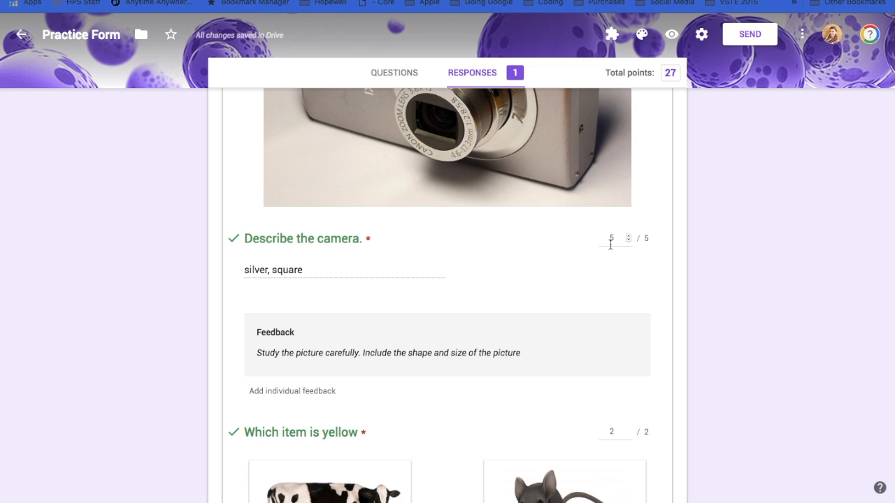
scroll(544, 320, down, 1)
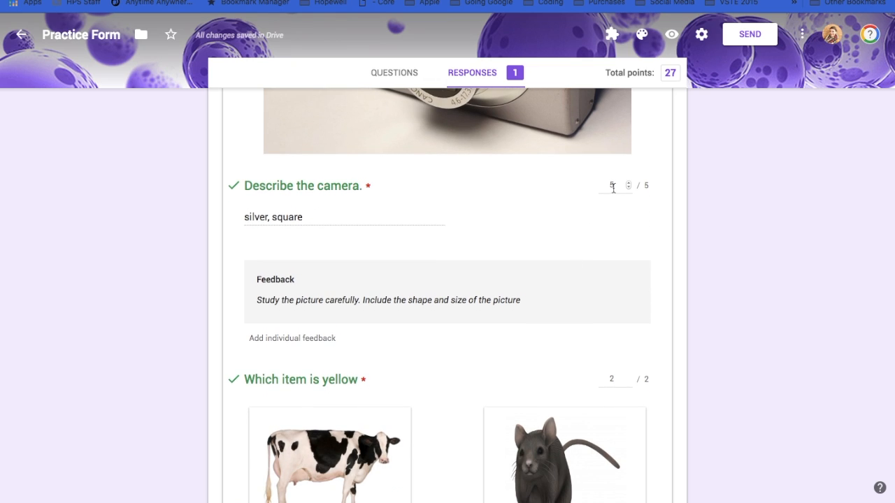
scroll(424, 369, down, 6)
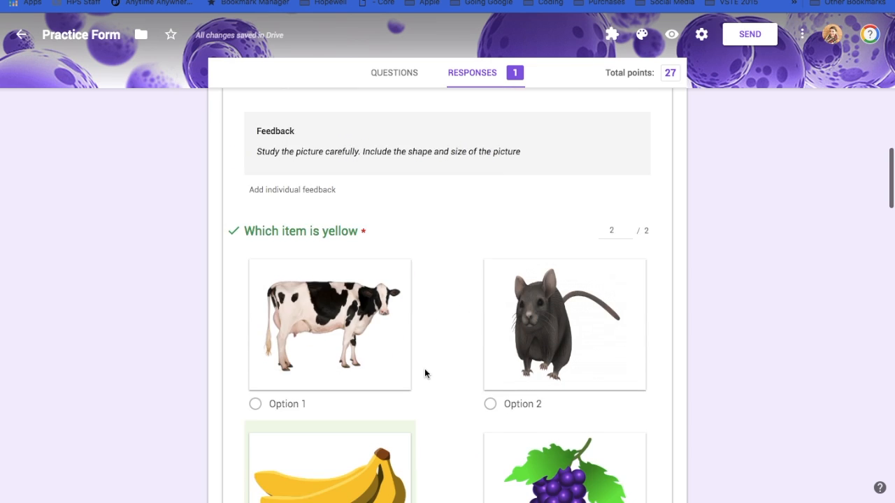
Examine the individual response's grading for the video title, Google Drawing upload, linear scale, cell diagram and time questions
scroll(424, 368, down, 9)
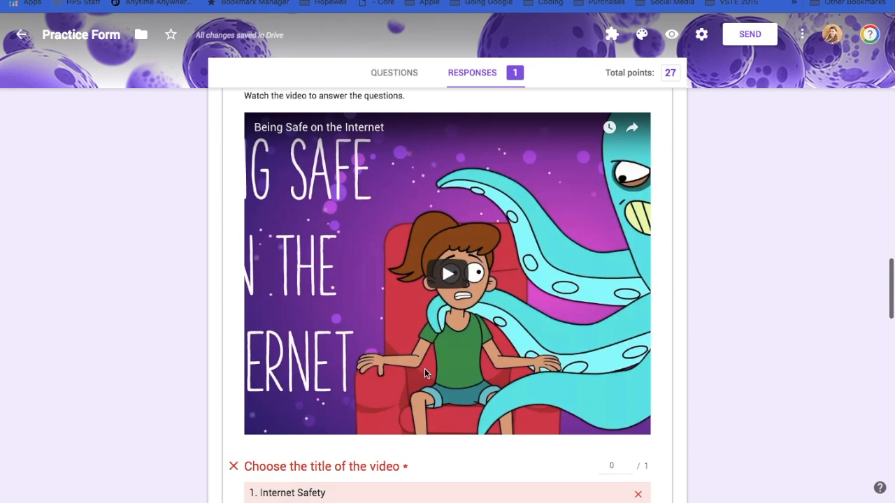
scroll(424, 369, down, 4)
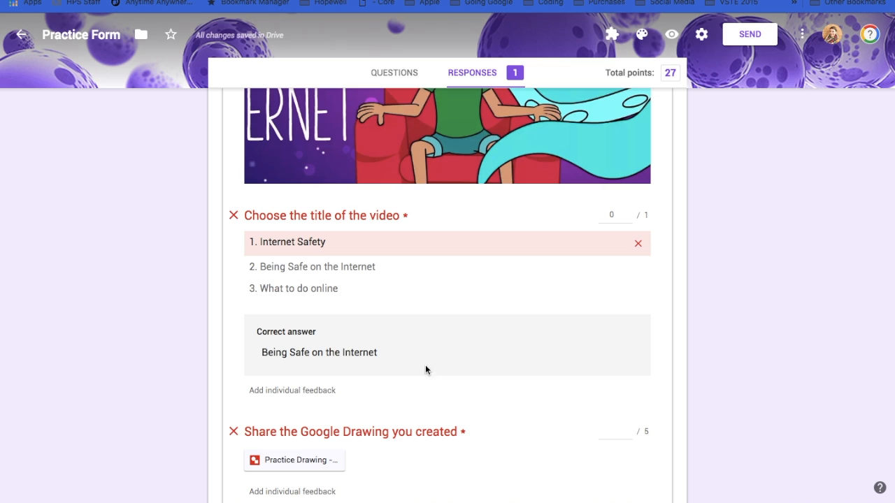
scroll(362, 404, down, 5)
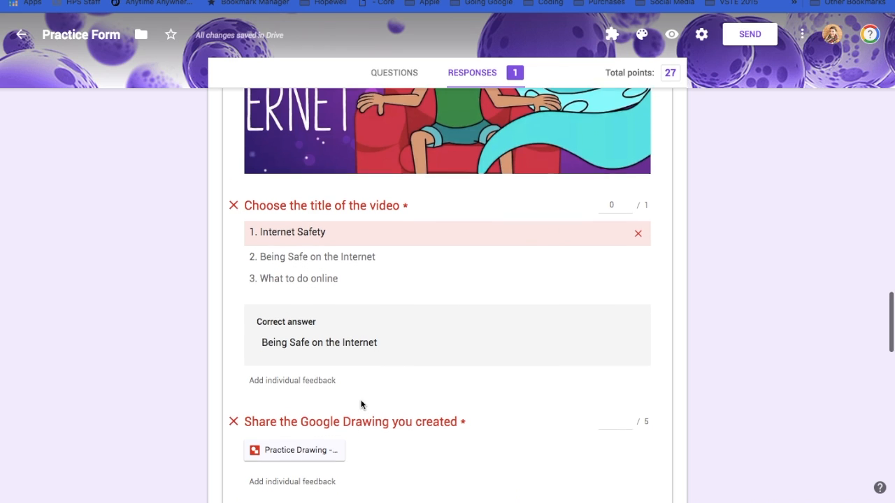
scroll(361, 403, down, 4)
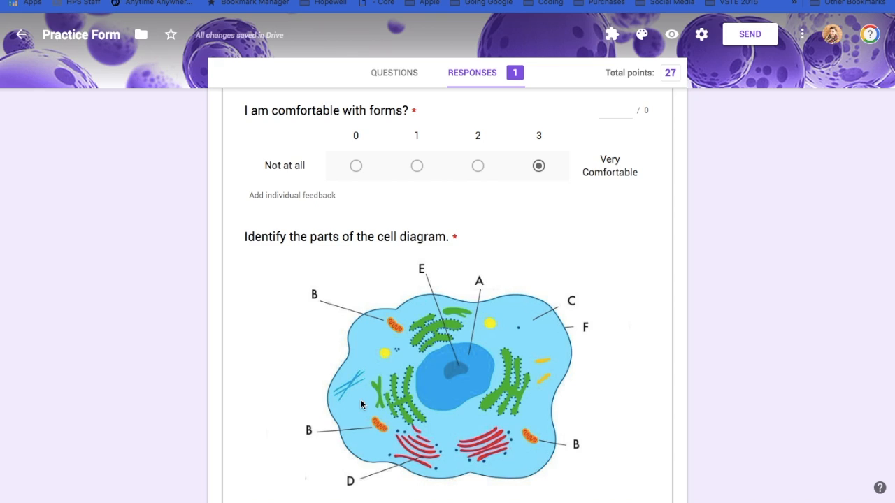
scroll(362, 404, down, 5)
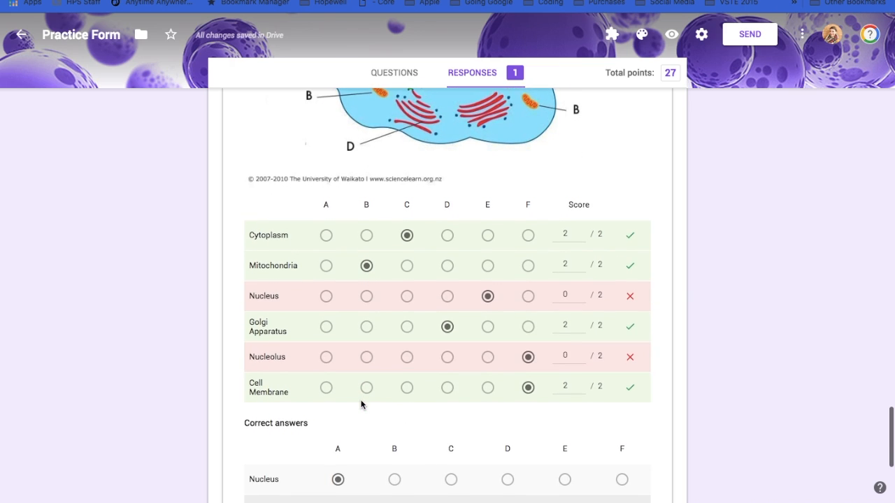
scroll(362, 404, down, 1)
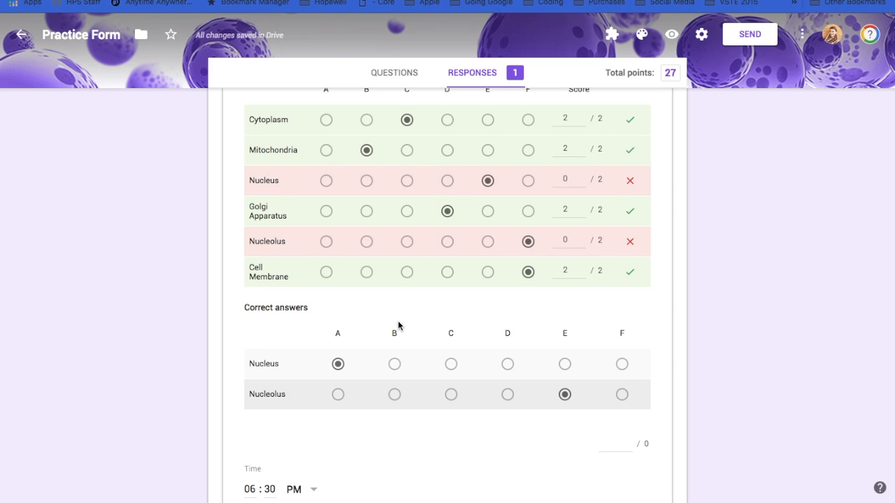
scroll(364, 404, down, 2)
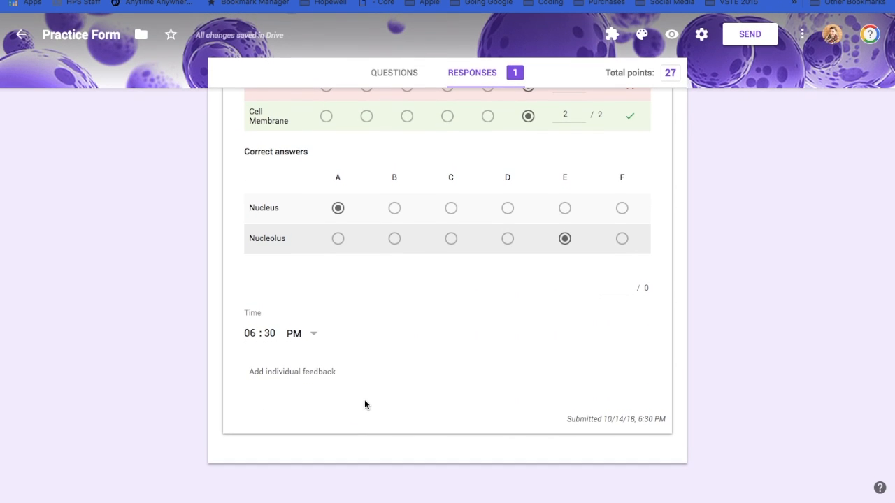
scroll(364, 402, up, 20)
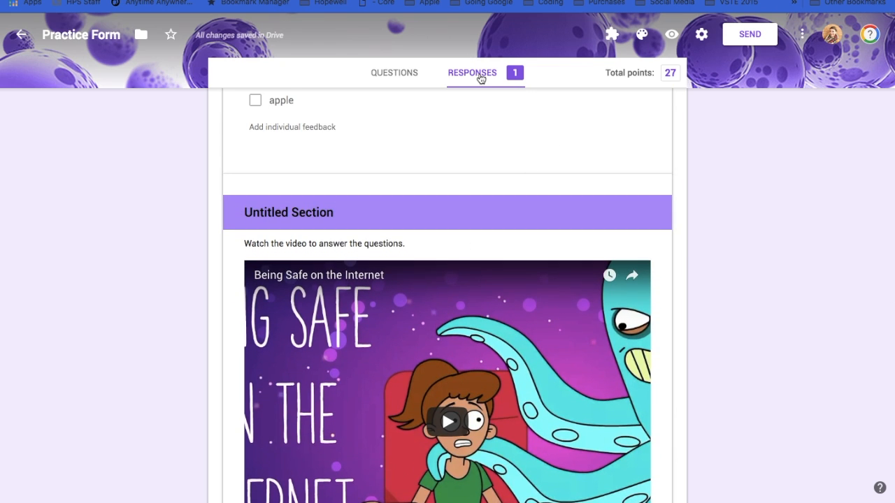
Open the linked "Practice Form (Responses)" spreadsheet and examine the submitted response across all its question columns
scroll(481, 78, up, 10)
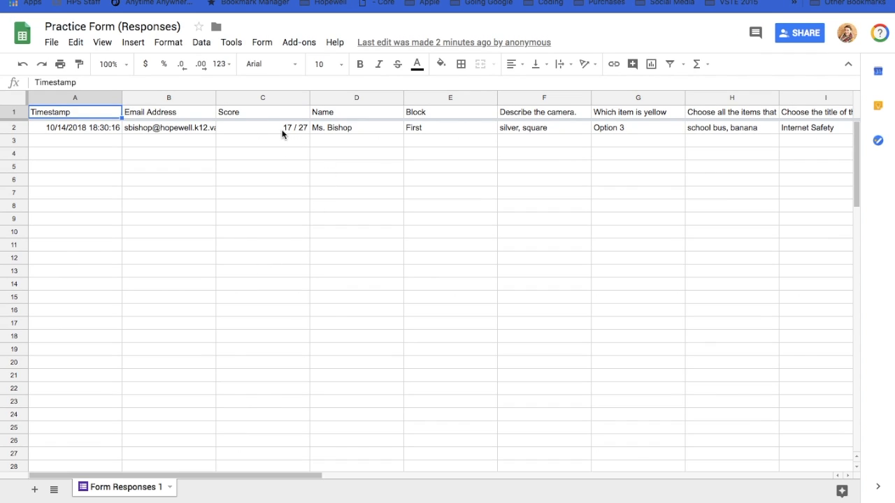
scroll(388, 147, right, 5)
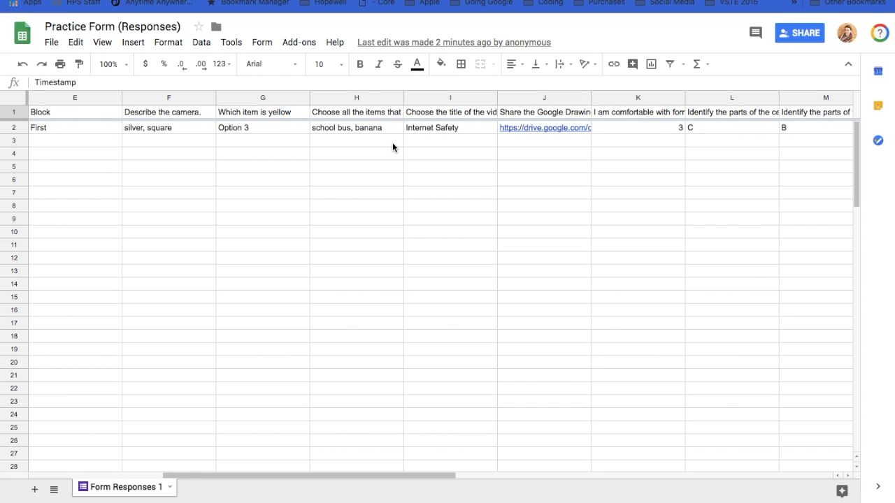
scroll(597, 175, right, 4)
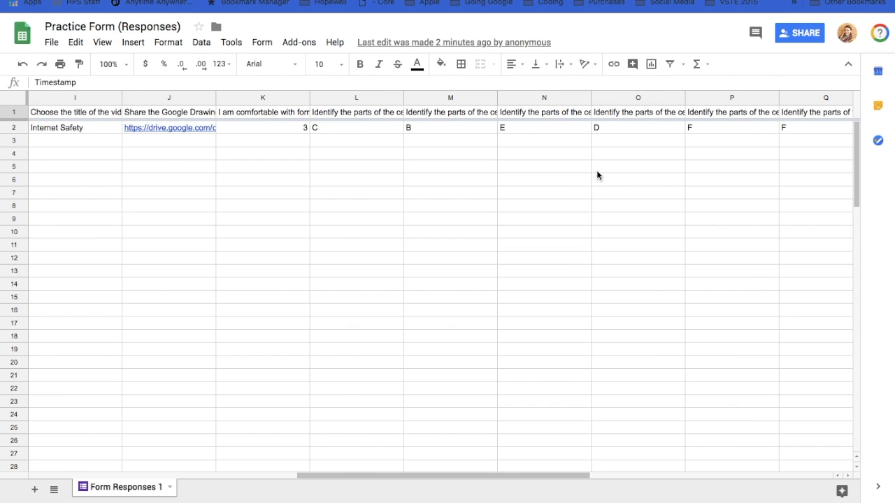
scroll(596, 175, right, 3)
scroll(596, 175, left, 2)
scroll(596, 174, left, 9)
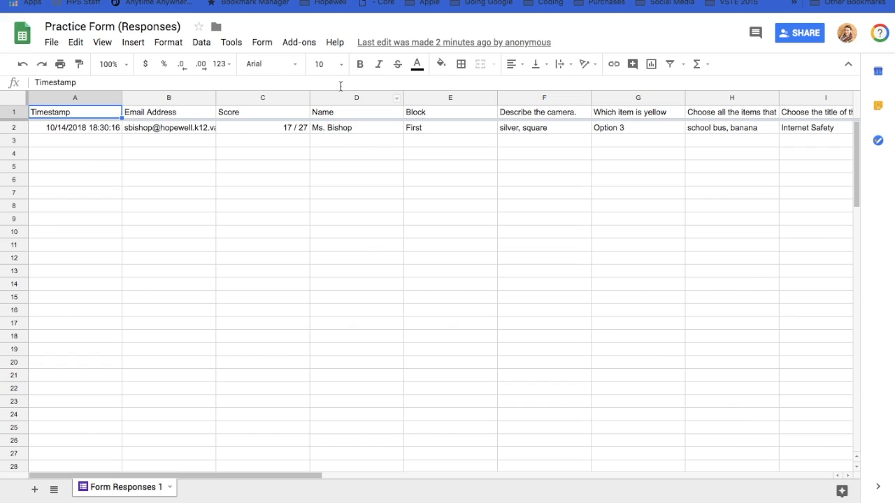
scroll(525, 170, right, 5)
scroll(525, 170, left, 5)
Return to the individual response, award and save 1 point for "Choose the title of the video", and check the score in the spreadsheet
click(282, 0)
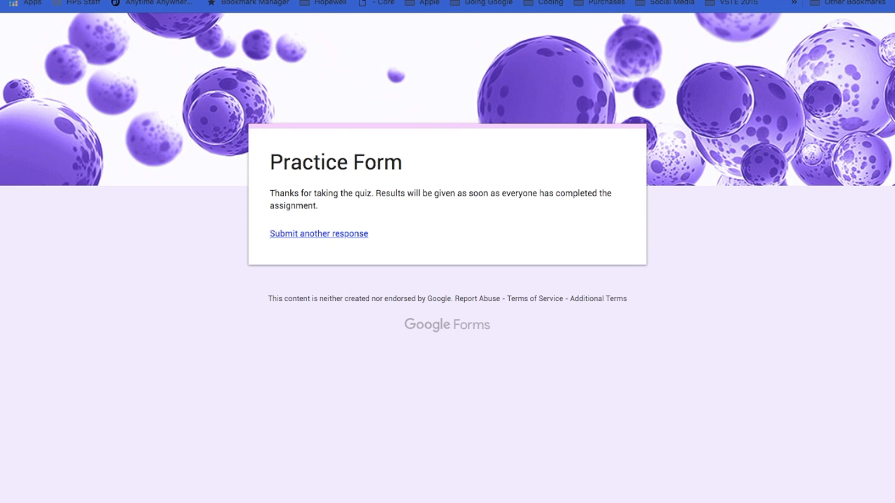
key(ctrl+shift+Tab)
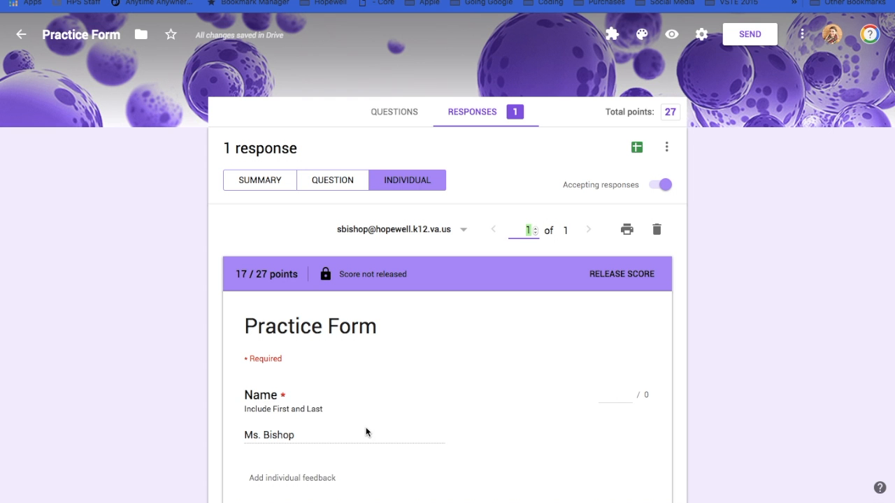
scroll(365, 430, down, 15)
scroll(365, 431, down, 15)
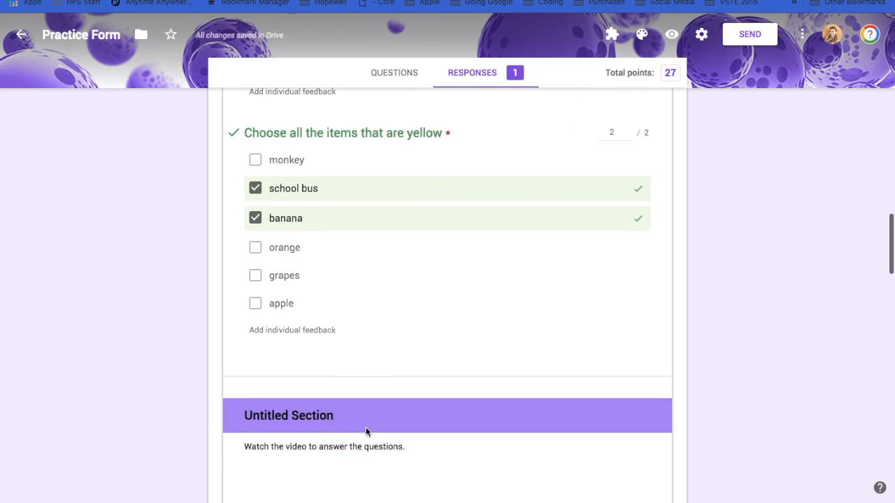
scroll(366, 432, up, 1)
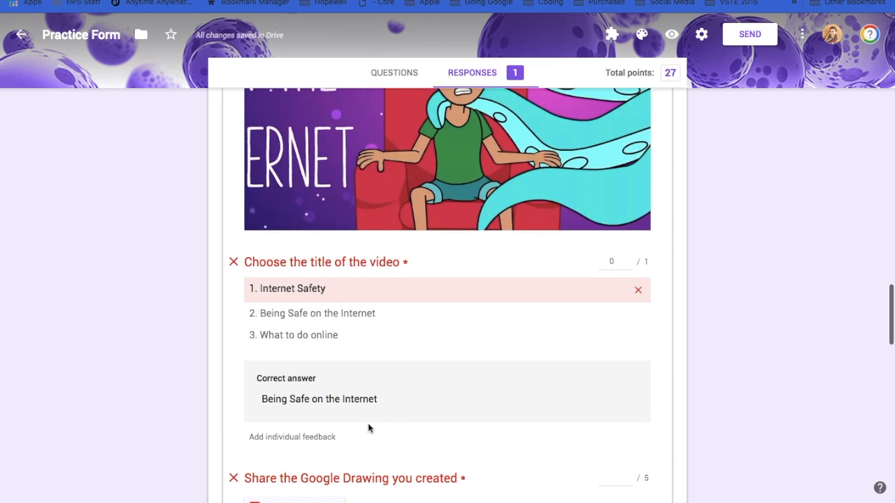
click(630, 260)
click(644, 487)
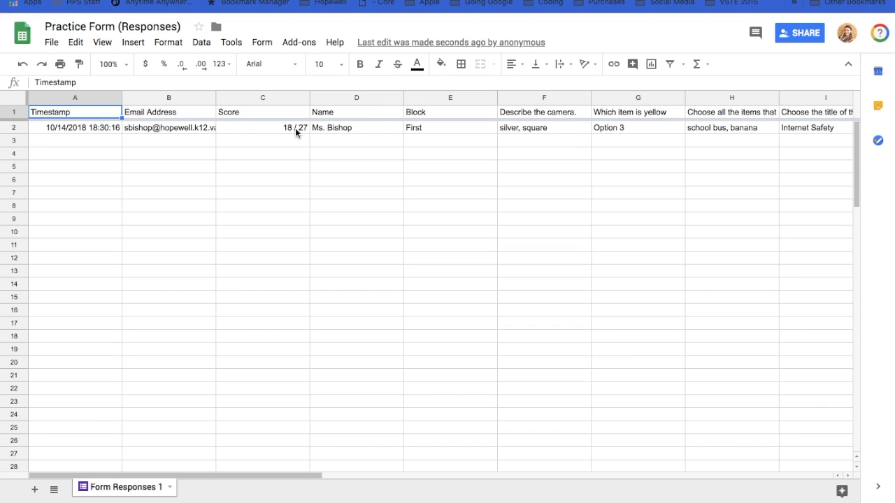
click(295, 128)
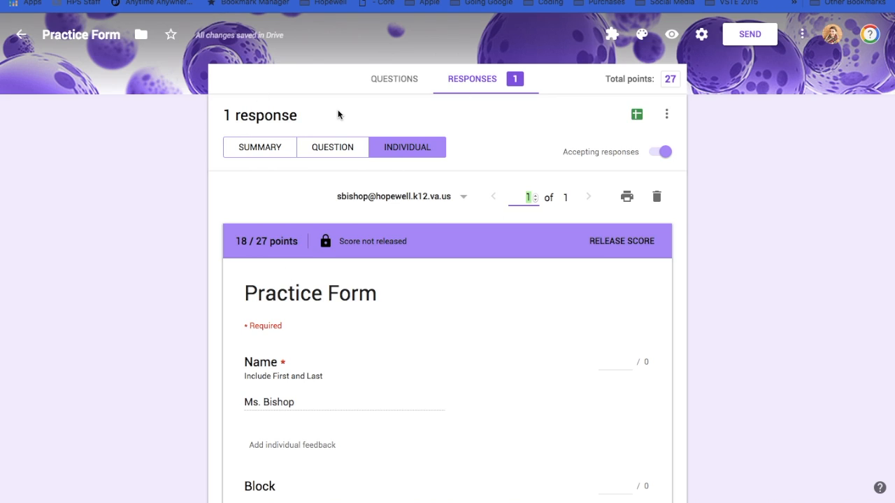
Open the sending options for Practice Form and examine the email and link methods
click(748, 36)
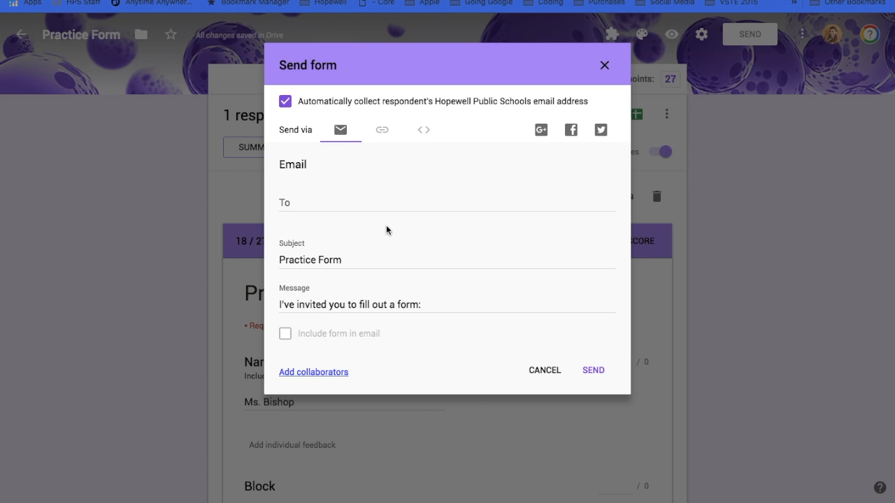
click(339, 260)
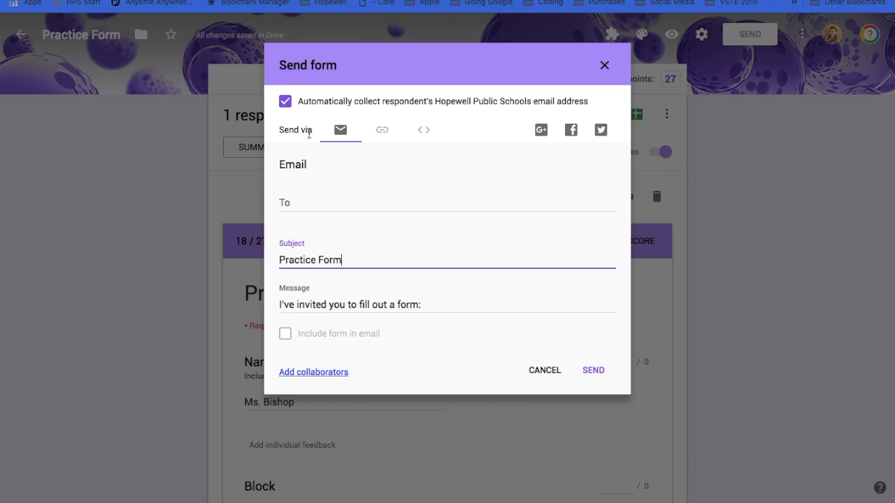
click(381, 133)
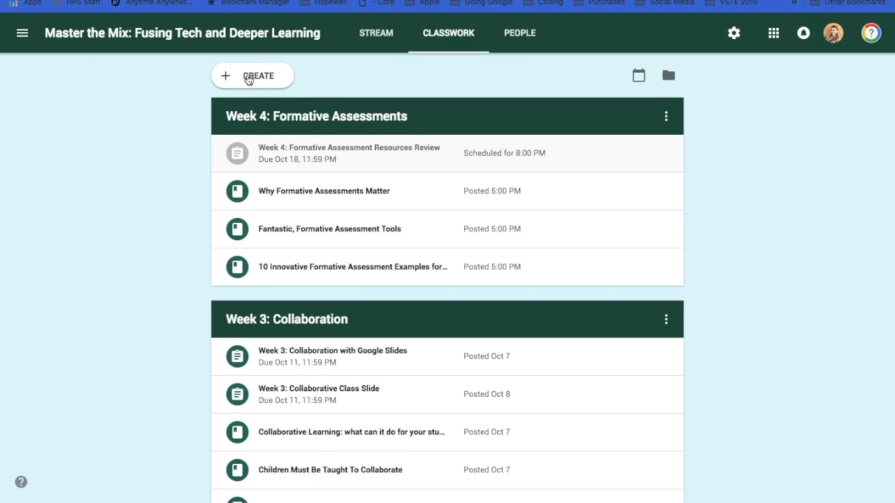
Switch to Google Classroom, create an assignment in the class and attach "Practice Form" from Google Drive
click(248, 77)
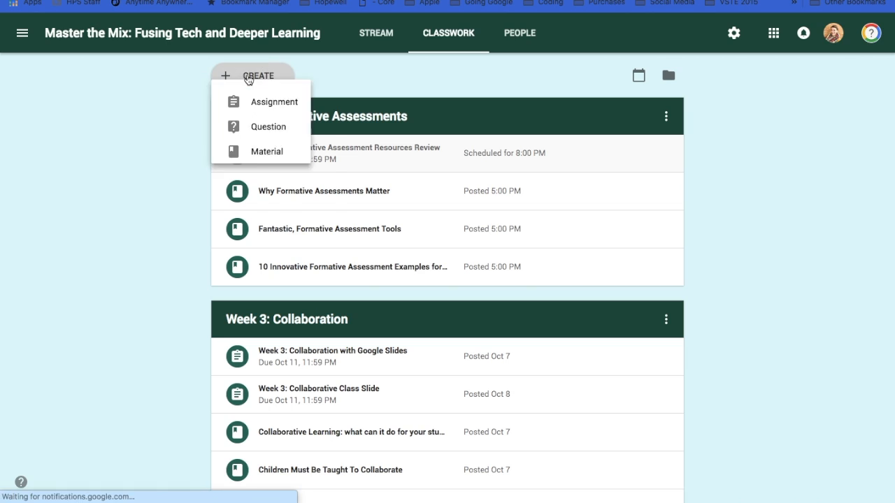
click(262, 116)
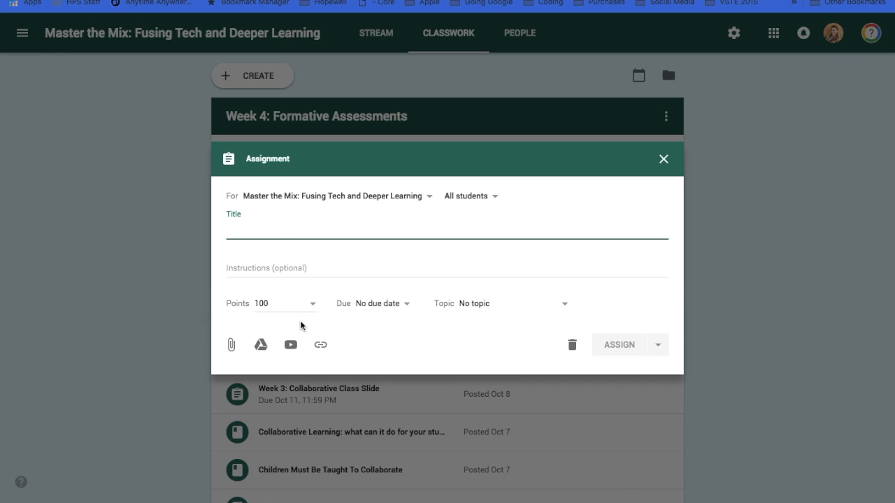
click(260, 346)
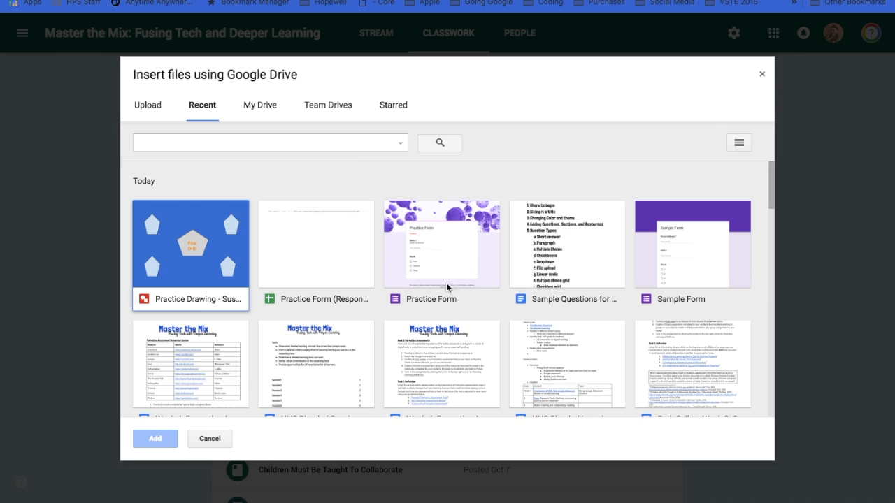
click(453, 259)
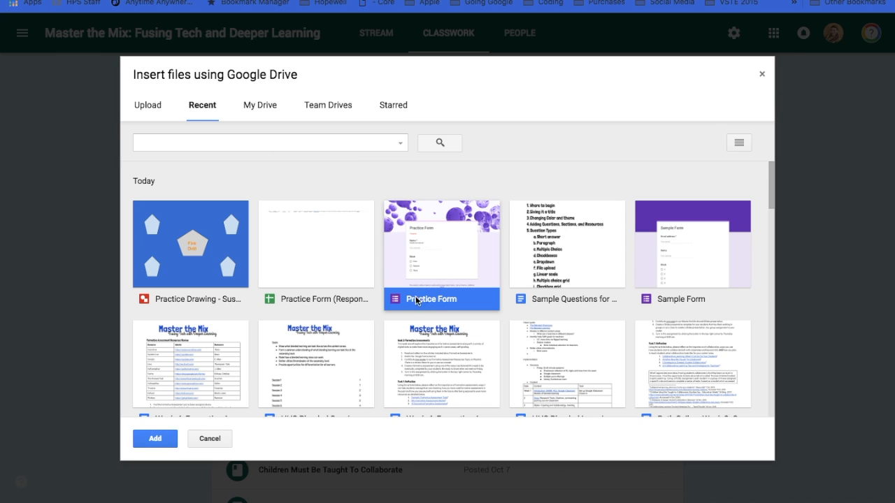
click(156, 440)
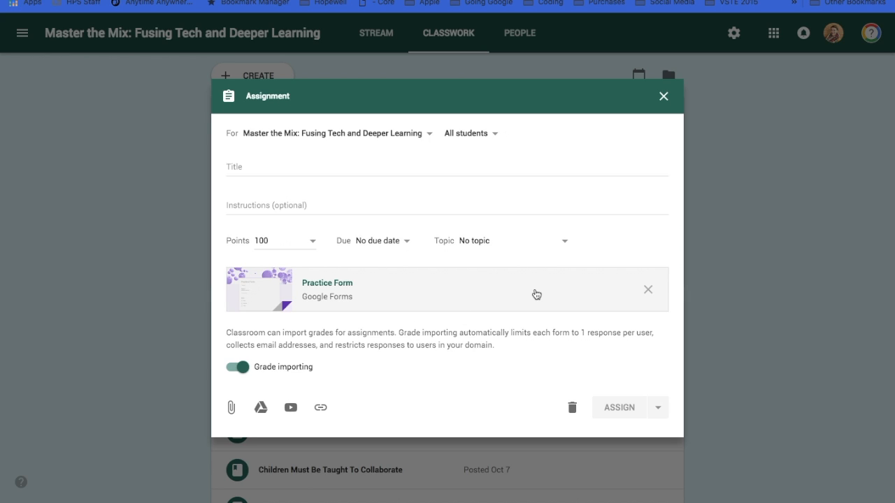
Set the assignment's due date to Oct 18, 2018
click(401, 241)
click(385, 287)
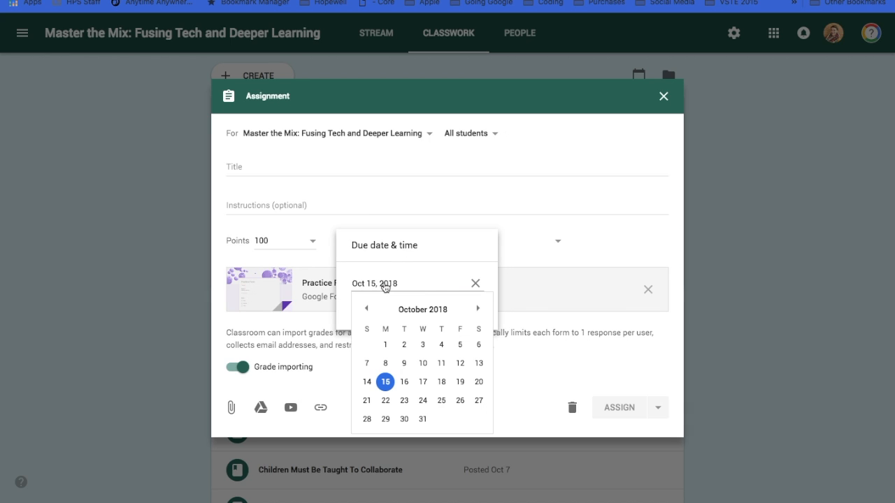
click(440, 379)
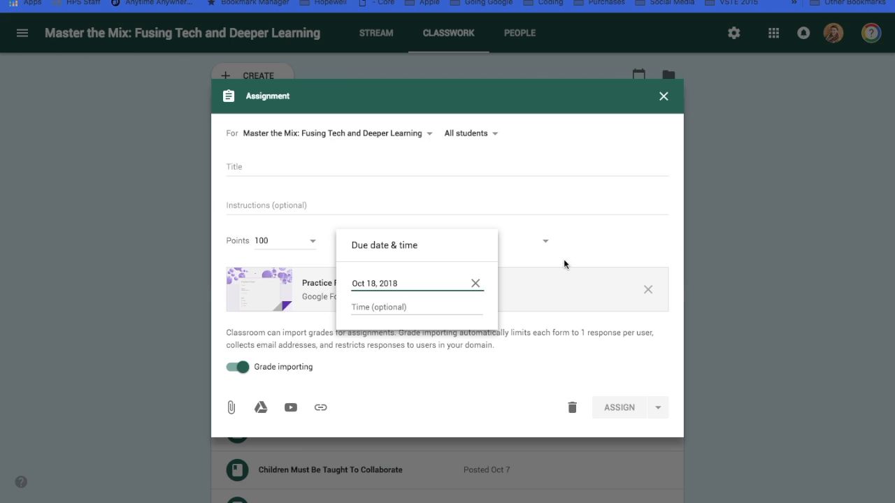
click(593, 261)
Title the assignment "Quiz", enter the instructions "Complete the quiz", and open the options for assigning it
click(244, 168)
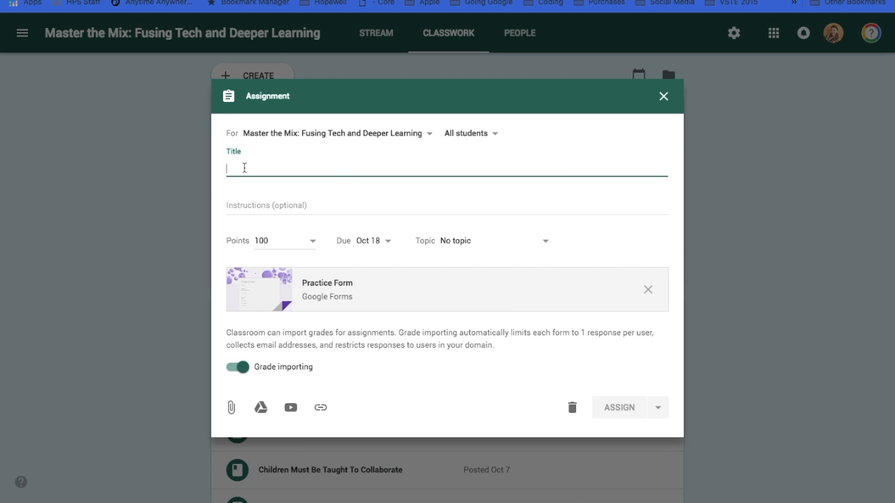
text(Quiz)
click(273, 205)
text(COmplete the quiz)
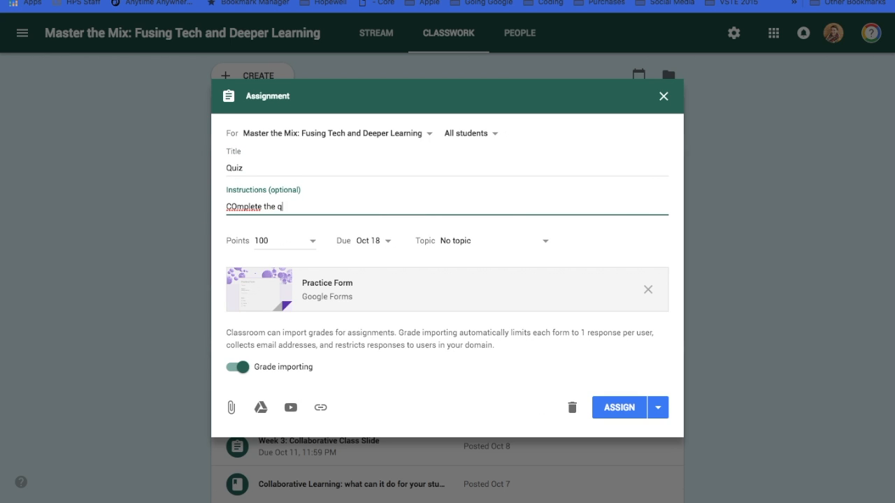
click(236, 207)
key(BackSpace)
text(o)
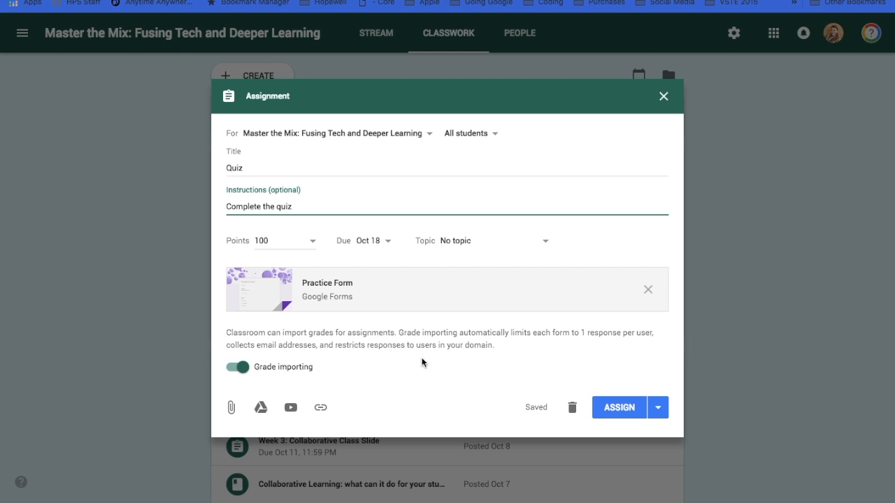
click(658, 411)
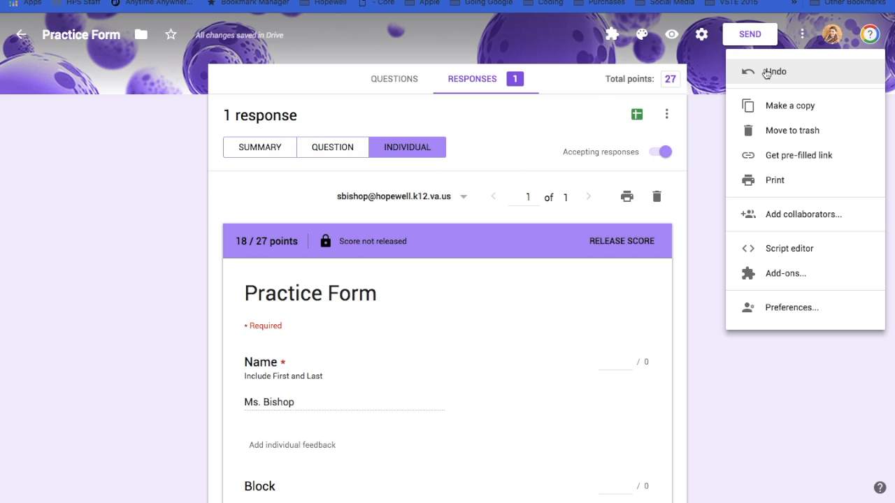
click(706, 134)
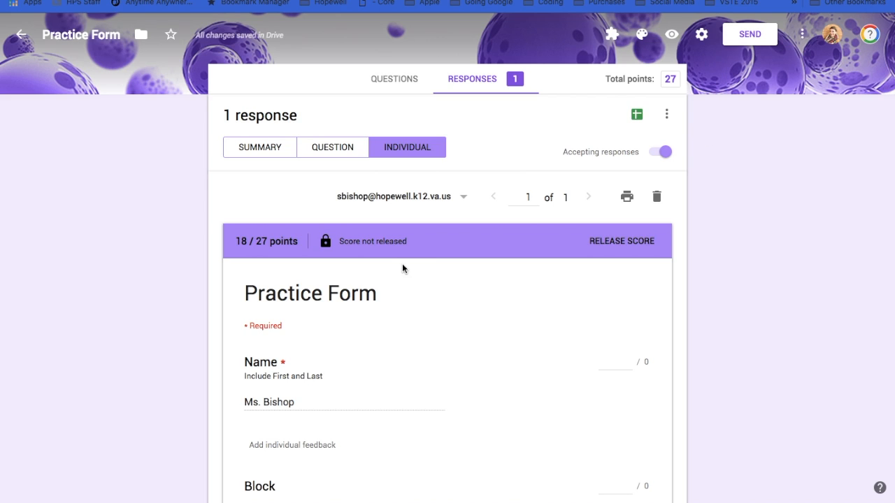
scroll(402, 266, up, 1)
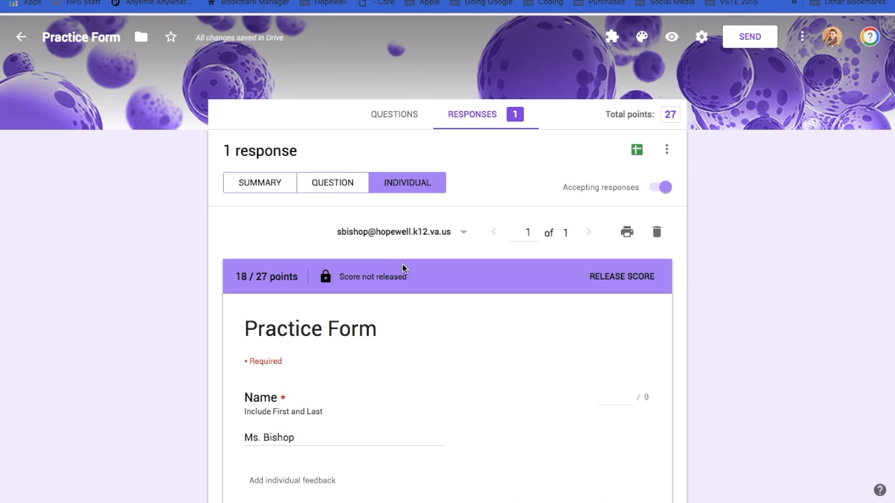
scroll(402, 264, down, 2)
scroll(402, 263, up, 1)
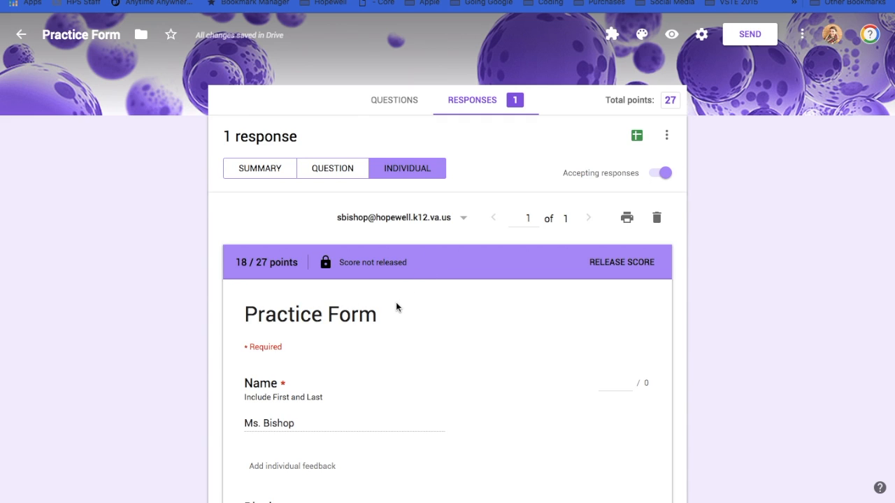
scroll(396, 308, down, 5)
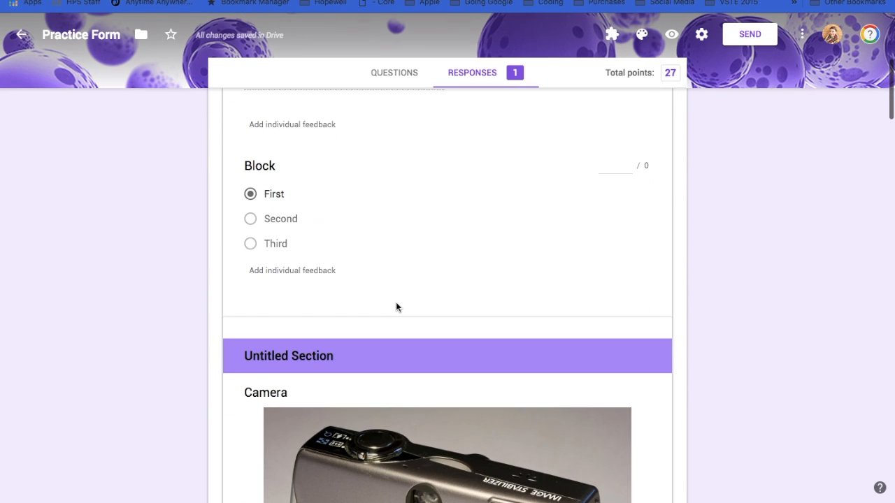